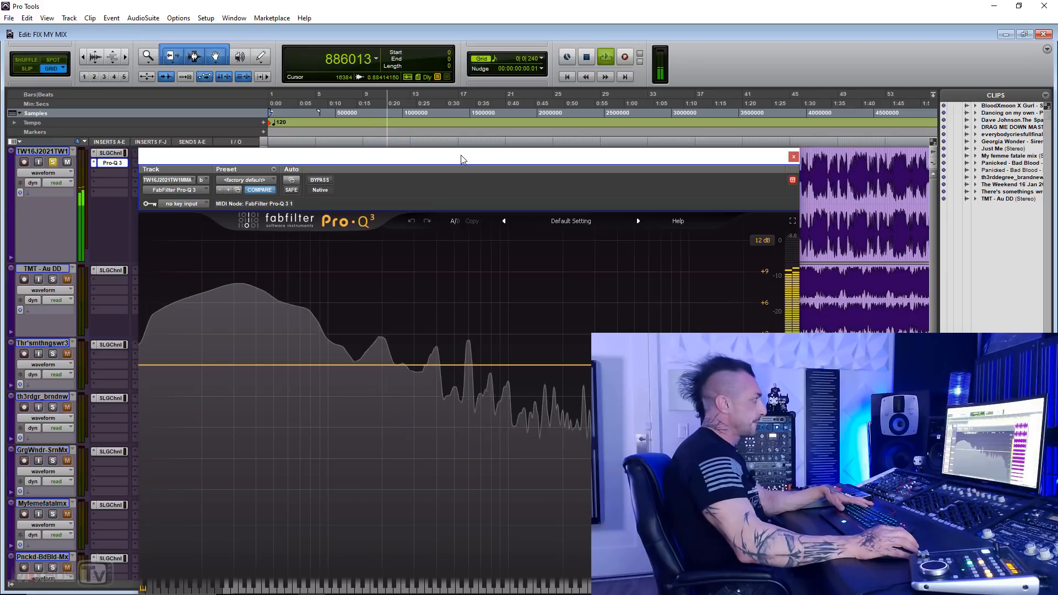
Step: Move the Pro-Q 3 window out of the way, close it and stop playback
left_click_drag(460, 158, 442, 104)
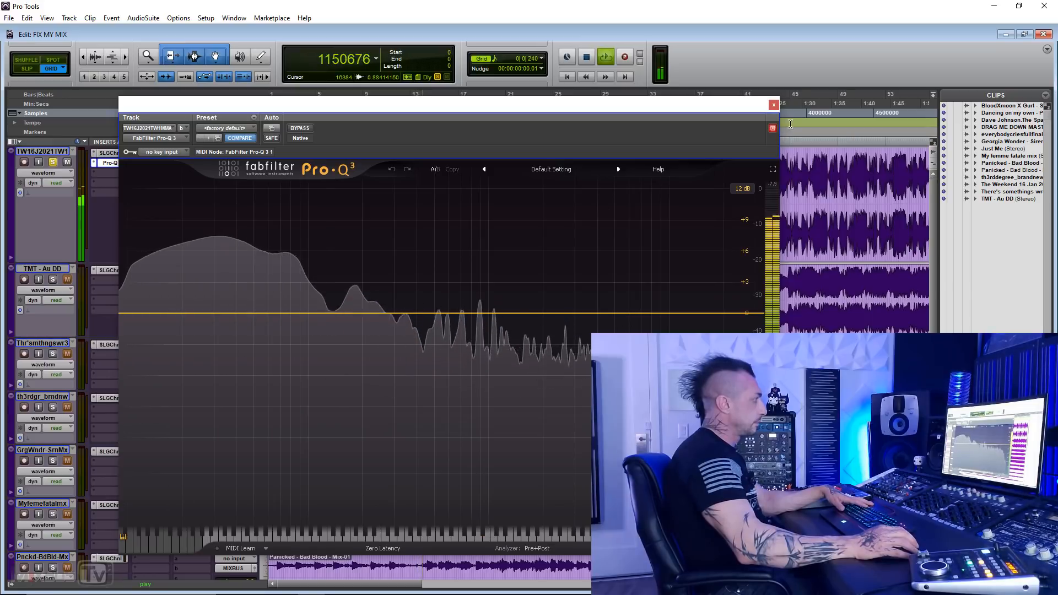
left_click(774, 104)
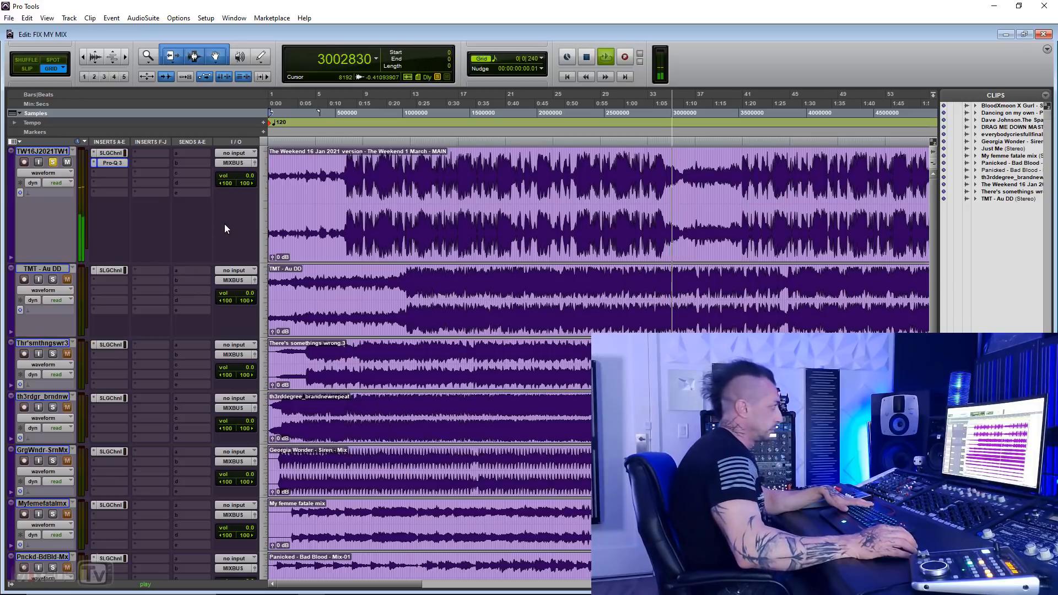
key("space")
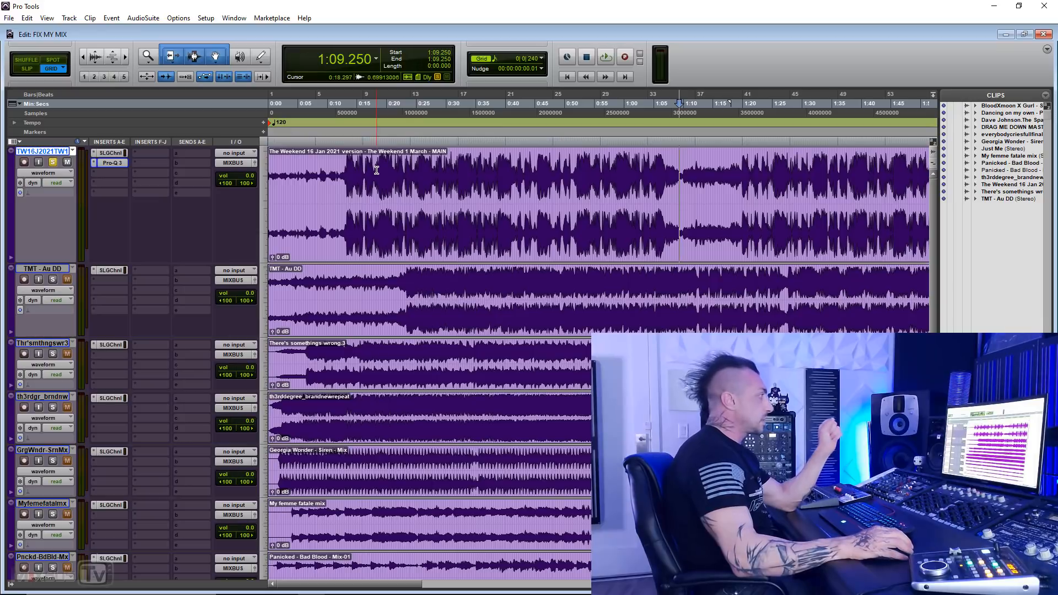
Step: Place the edit cursor at 0:24.750 on the first track and play the song from there
left_click_drag(377, 169, 545, 177)
left_click(546, 177)
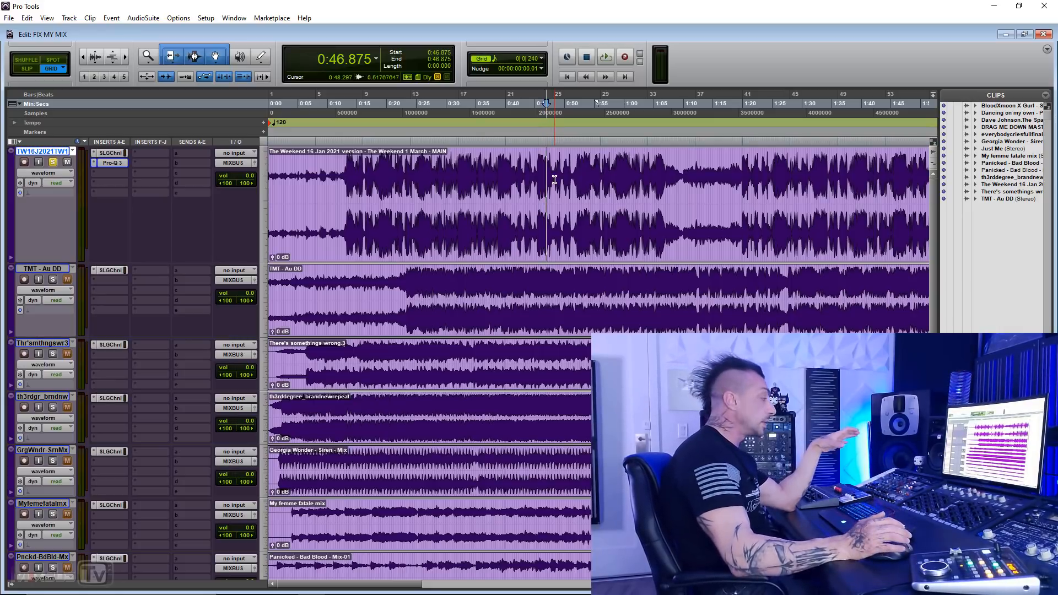
left_click(411, 173)
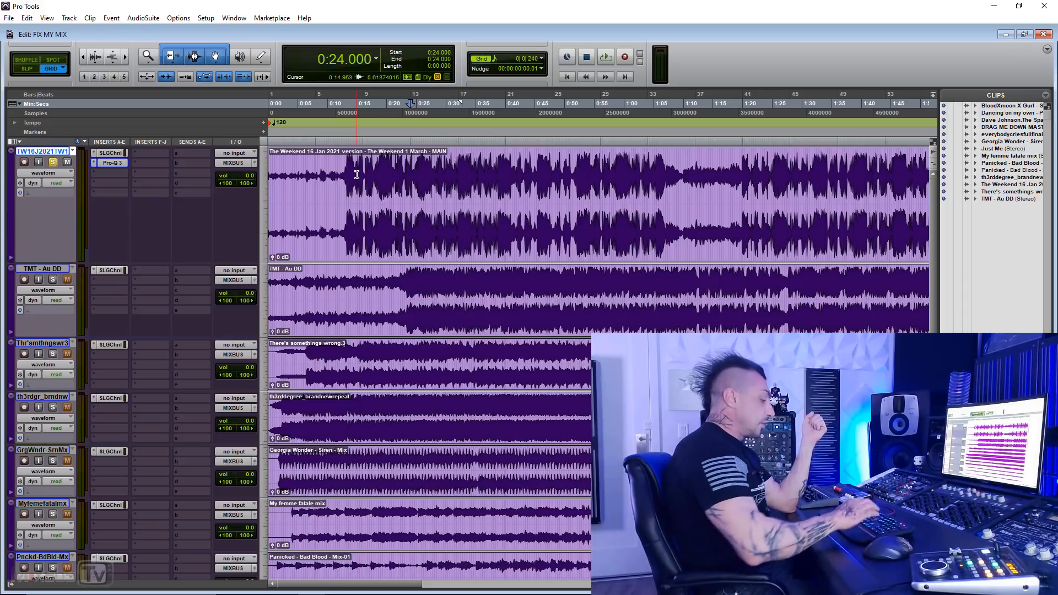
key("Return")
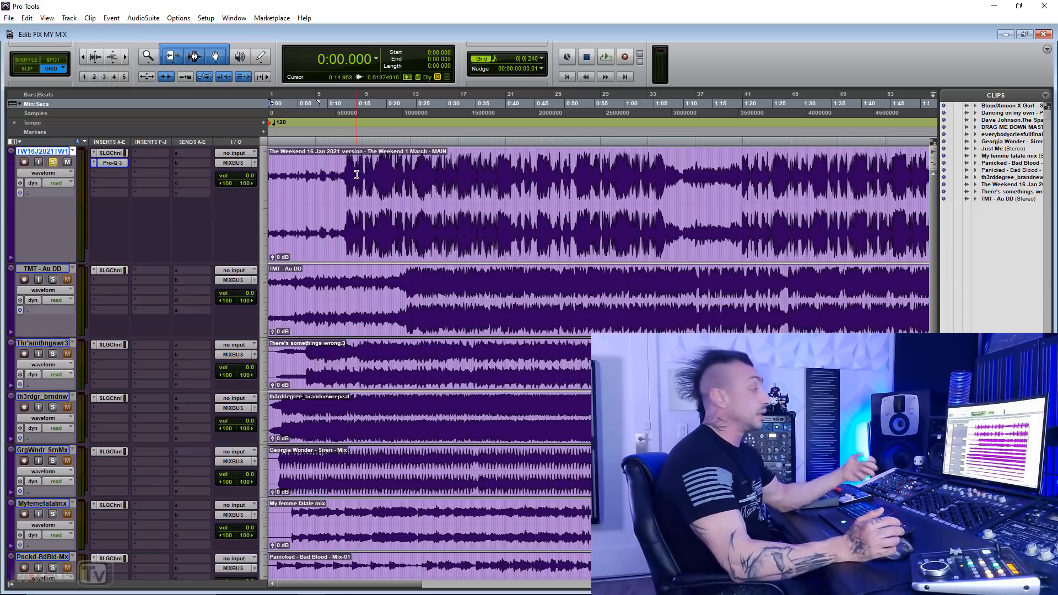
left_click(414, 168)
key("space")
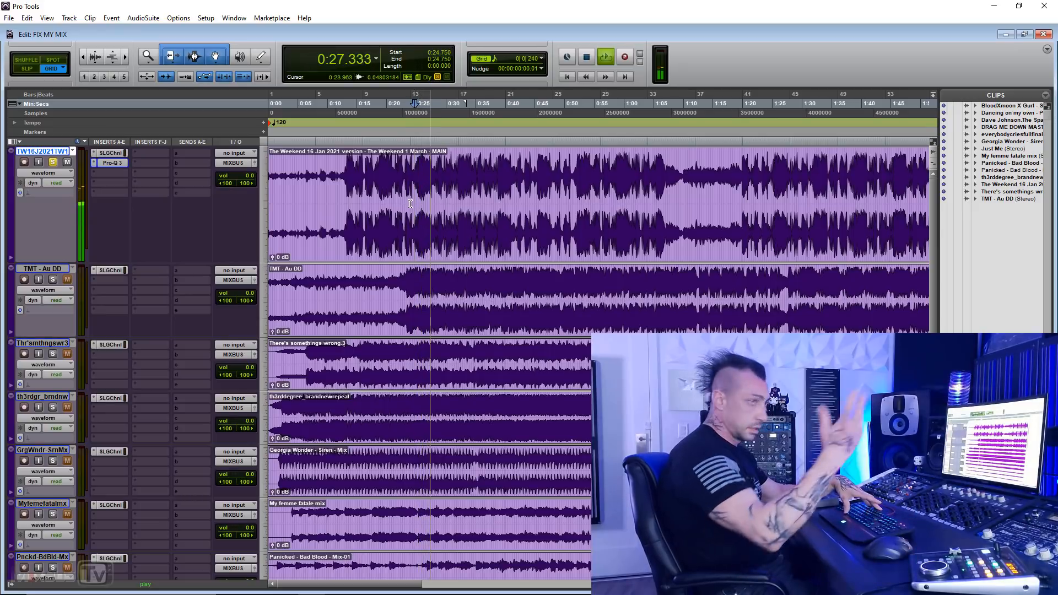
Step: Audition the first track's quiet intro by playing the selection from 0:00.000 to 0:12.500 and again from 0:05.000
left_click_drag(347, 205, 226, 220)
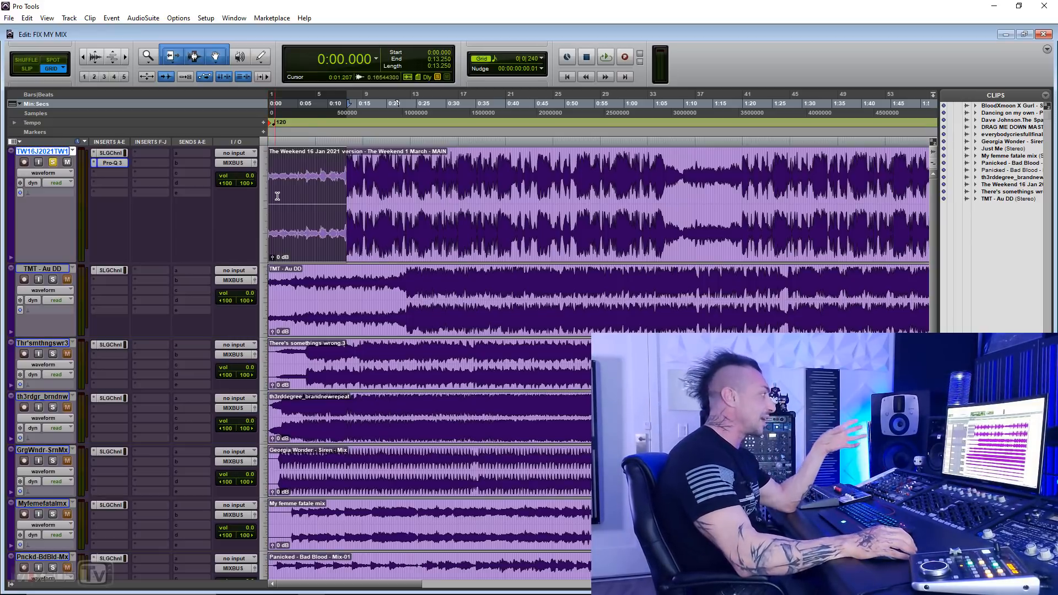
left_click_drag(339, 177, 224, 196)
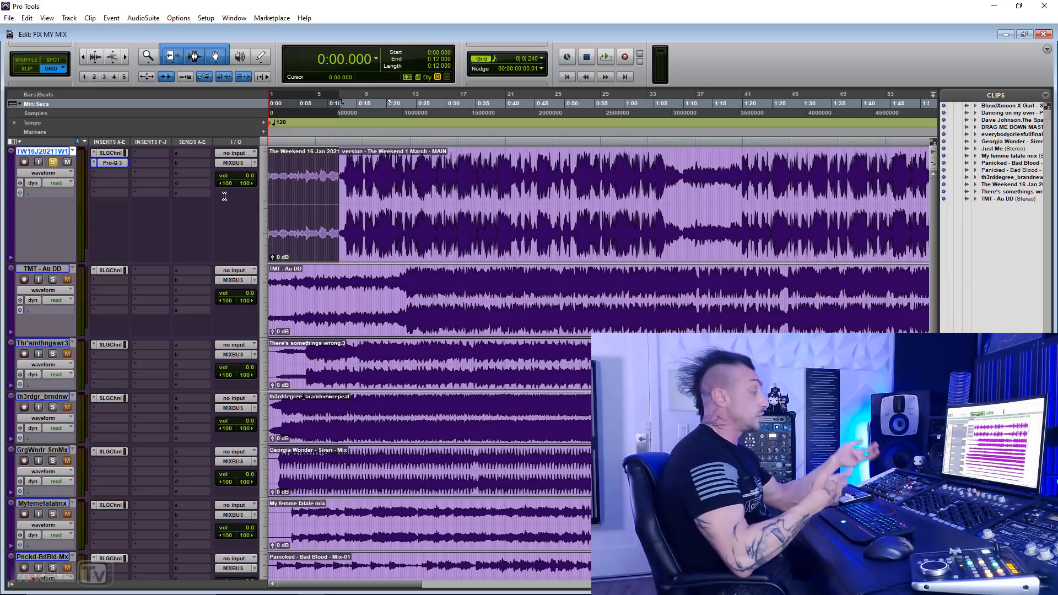
left_click(340, 176)
left_click_drag(343, 176, 107, 199)
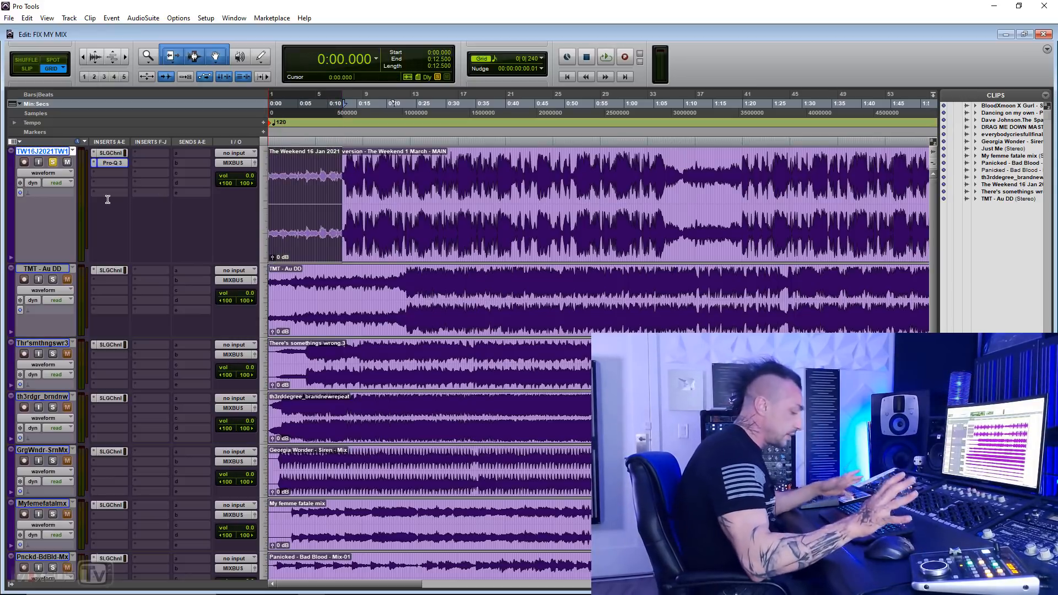
key("space")
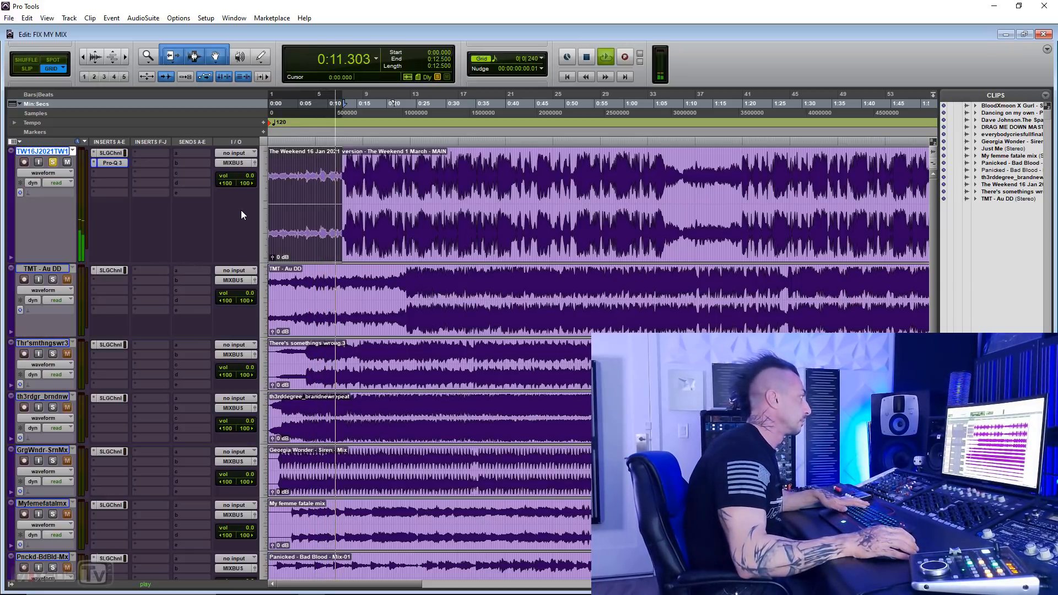
key("space")
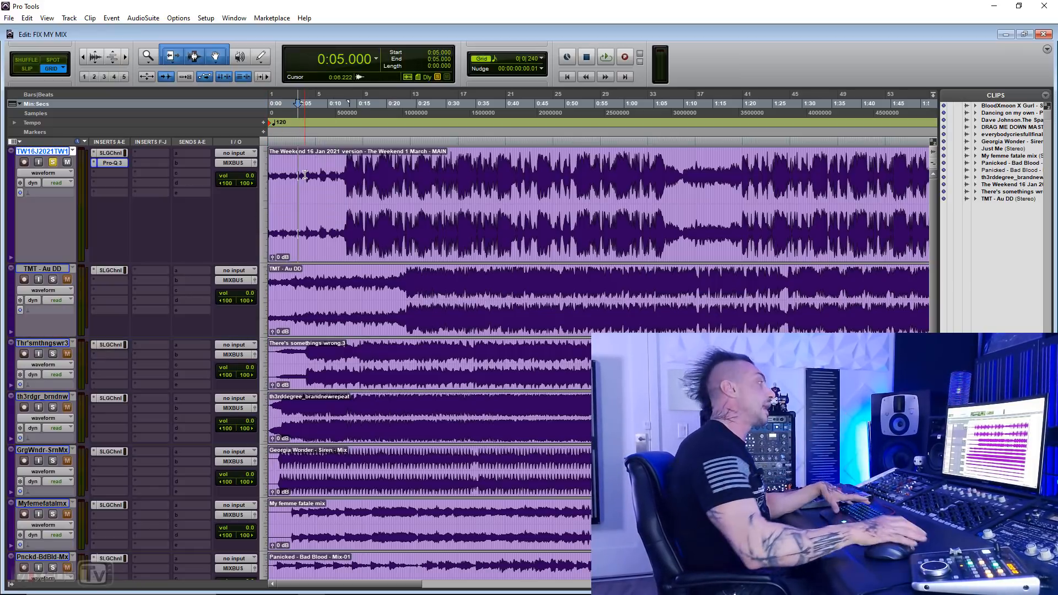
key("space")
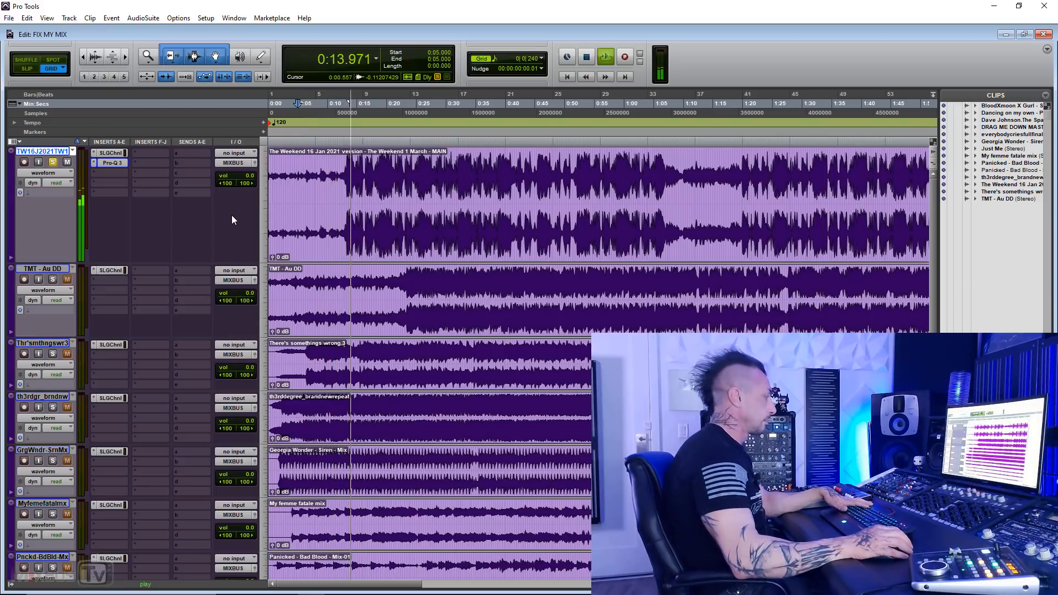
key("space")
Step: Select the first track's passage from 0:11.375 to 0:17.000, where the full section comes in, and play it
left_click(337, 170)
key("t")
key("t")
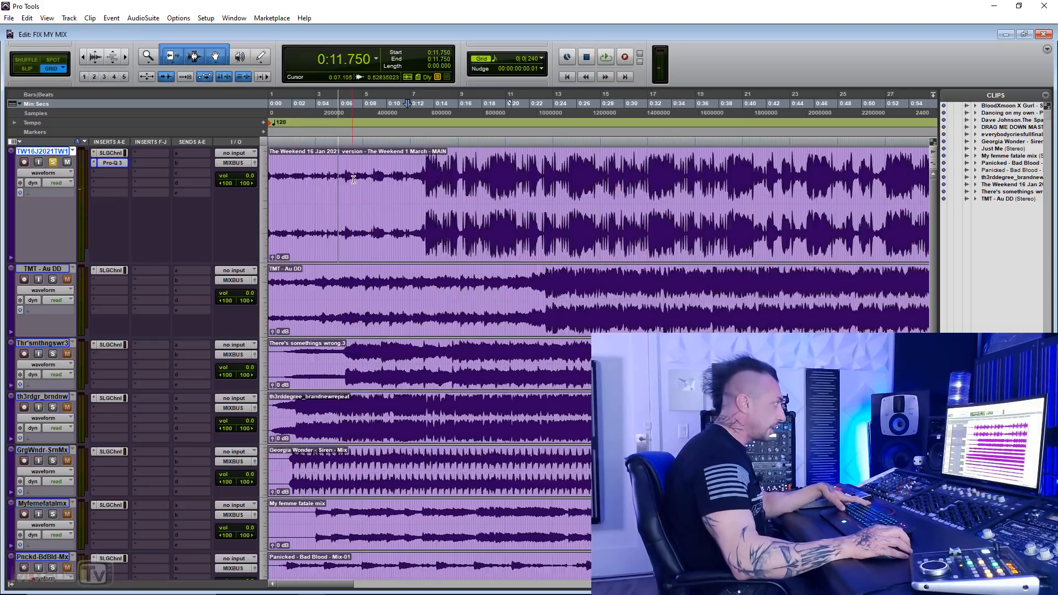
left_click(538, 162)
left_click(671, 162, "shift")
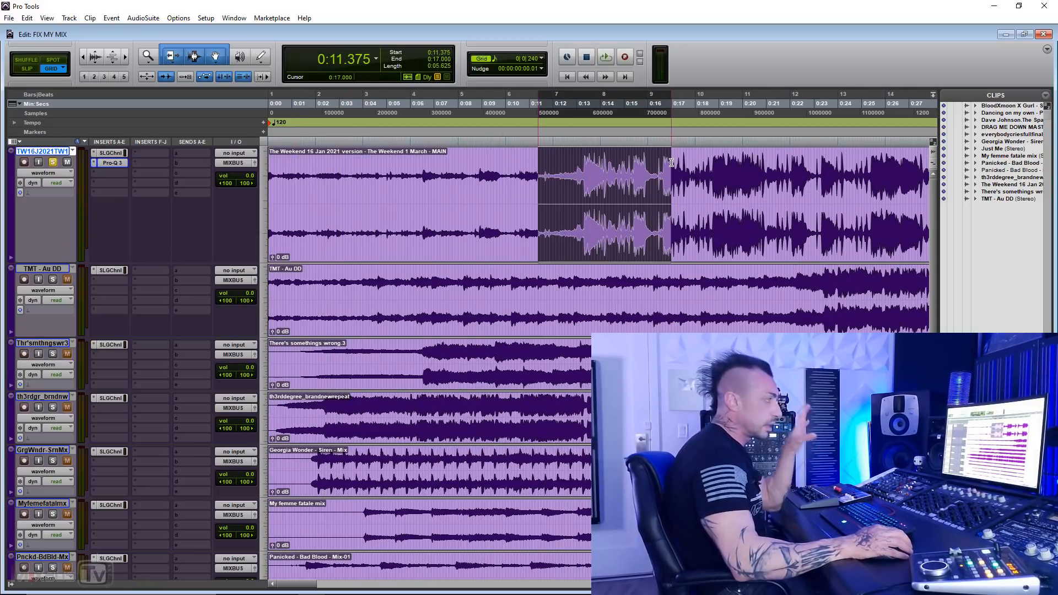
key("space")
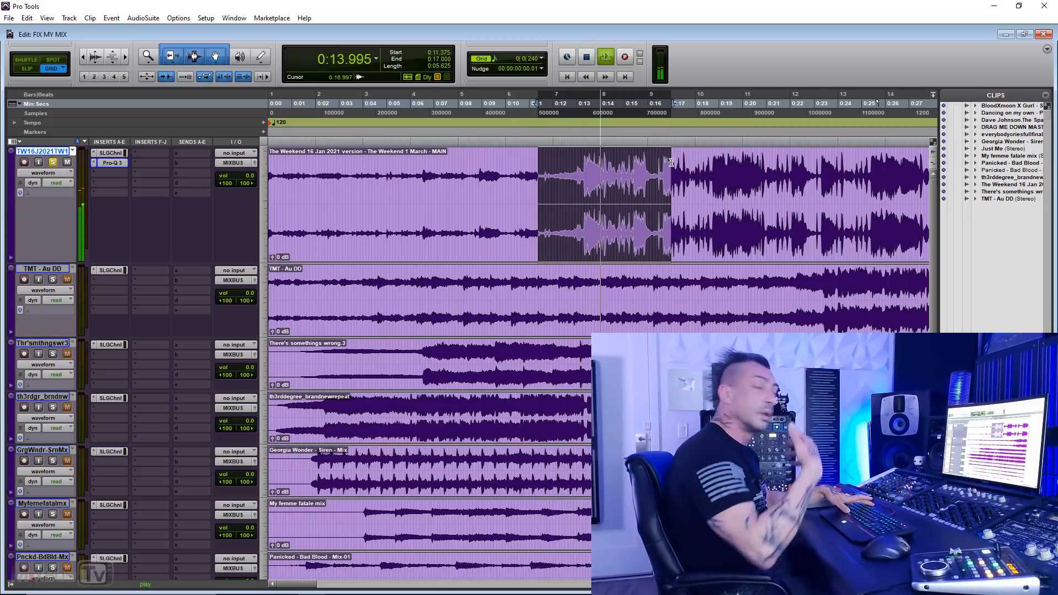
key("space")
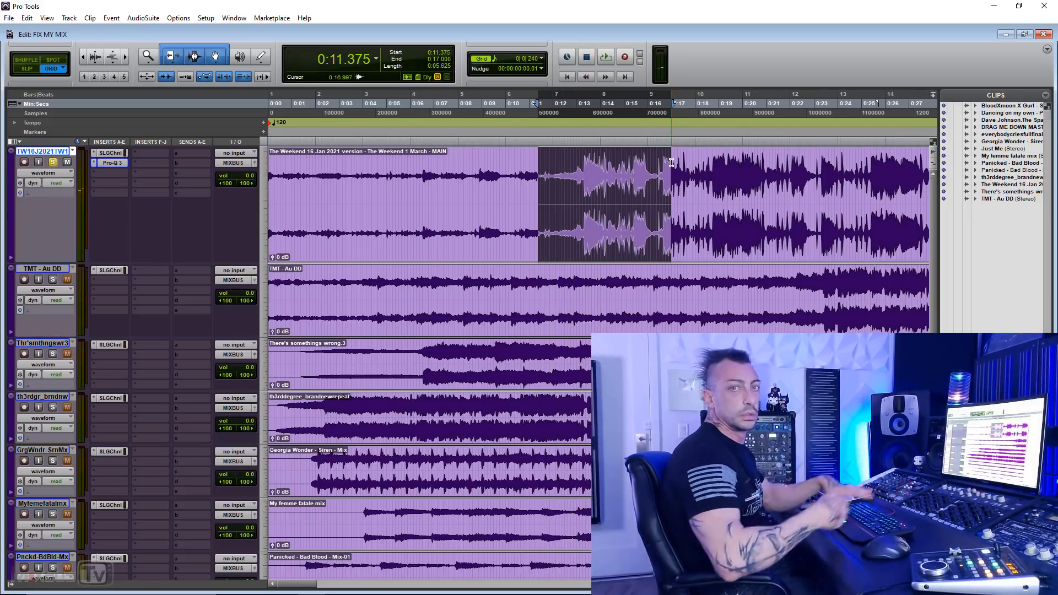
Step: Place the edit cursor at 0:13.250 on the first track, at the start of the loud section, and play from there
left_click(545, 174)
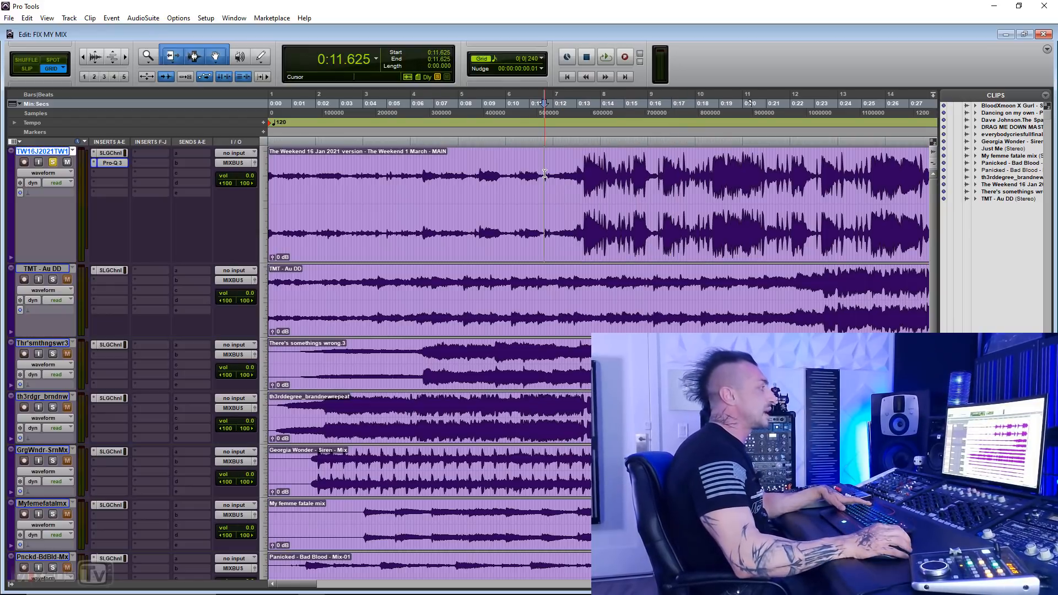
key("ctrl+bracketleft")
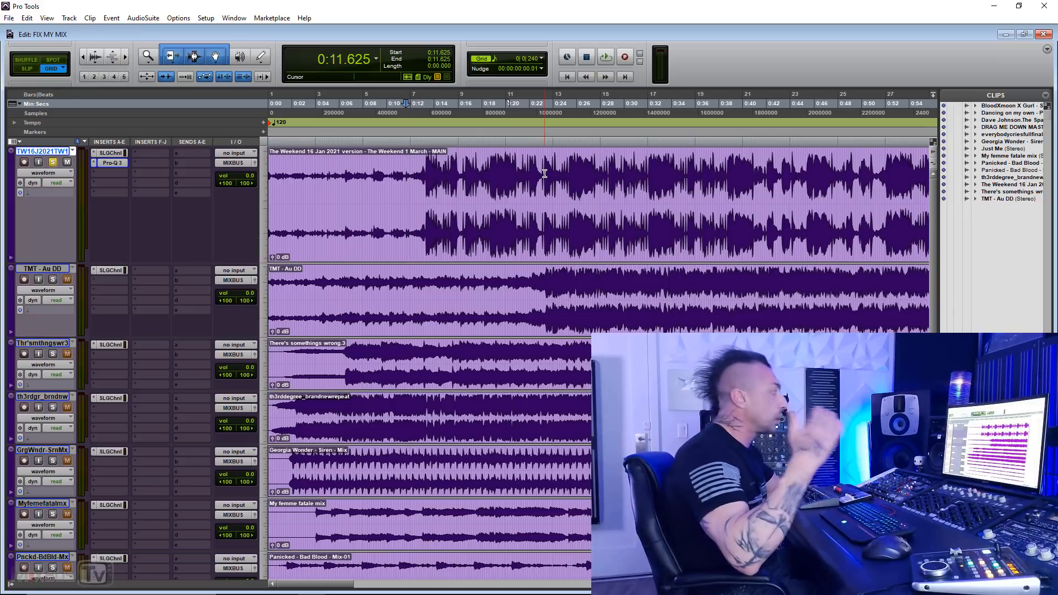
left_click(425, 162)
key("space")
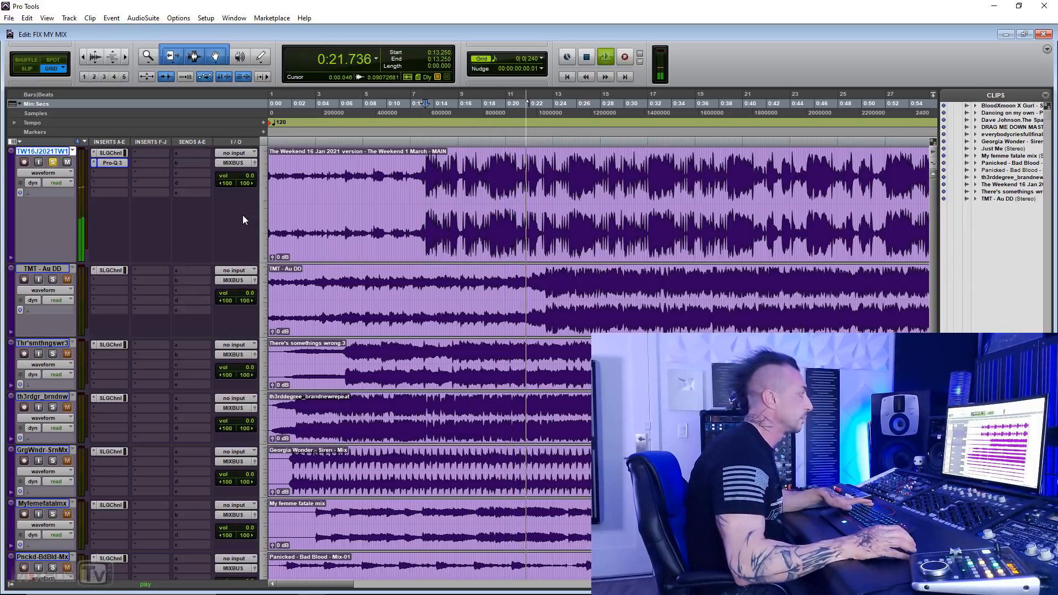
Step: Stop playback and open the Pro-Q 3 equalizer inserted on the first track
left_click(116, 172)
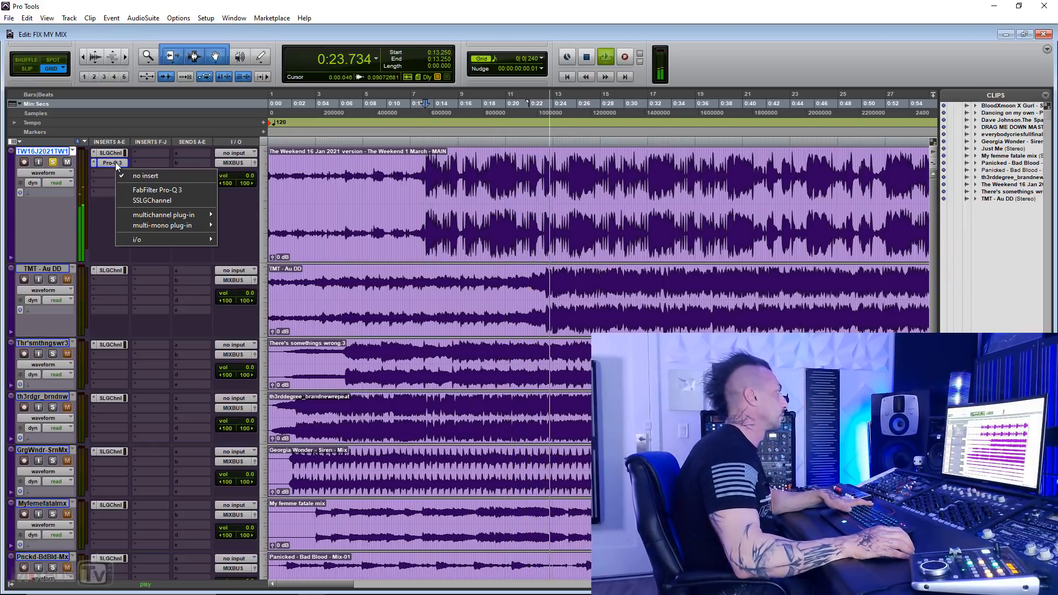
left_click(104, 214)
key("space")
left_click(111, 163)
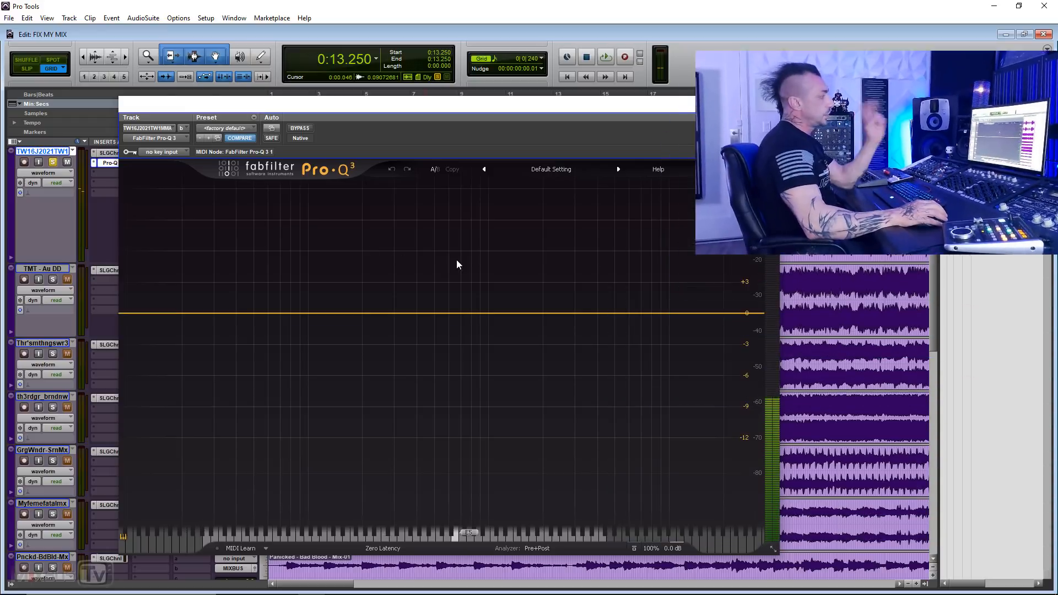
Step: Add a bell band boosting about 6.9 dB at about 9 kHz and audition the song with it
left_click_drag(607, 315, 618, 257)
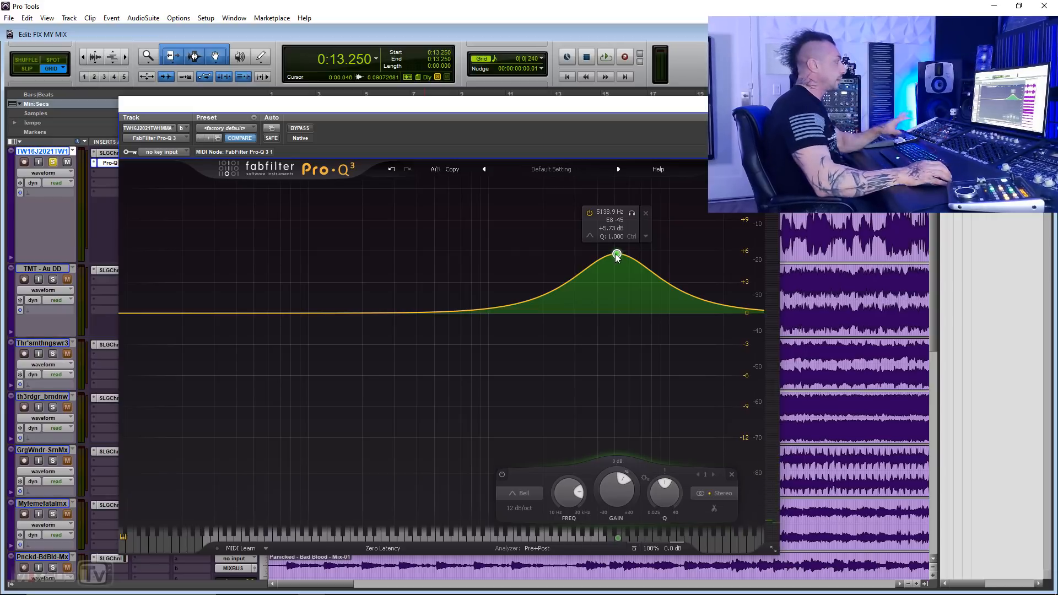
left_click_drag(616, 255, 660, 243)
key("space")
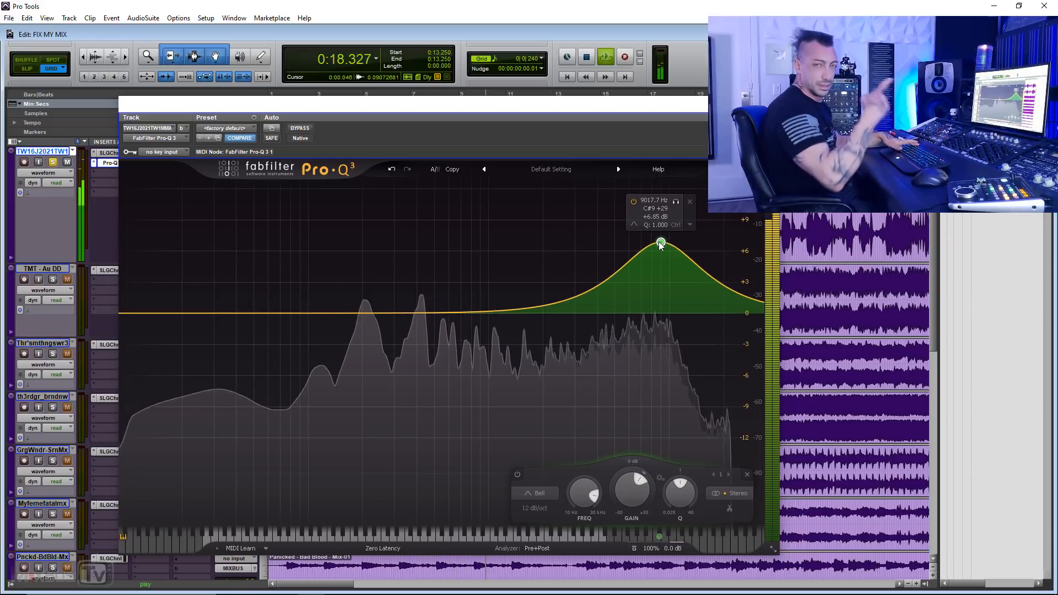
key("space")
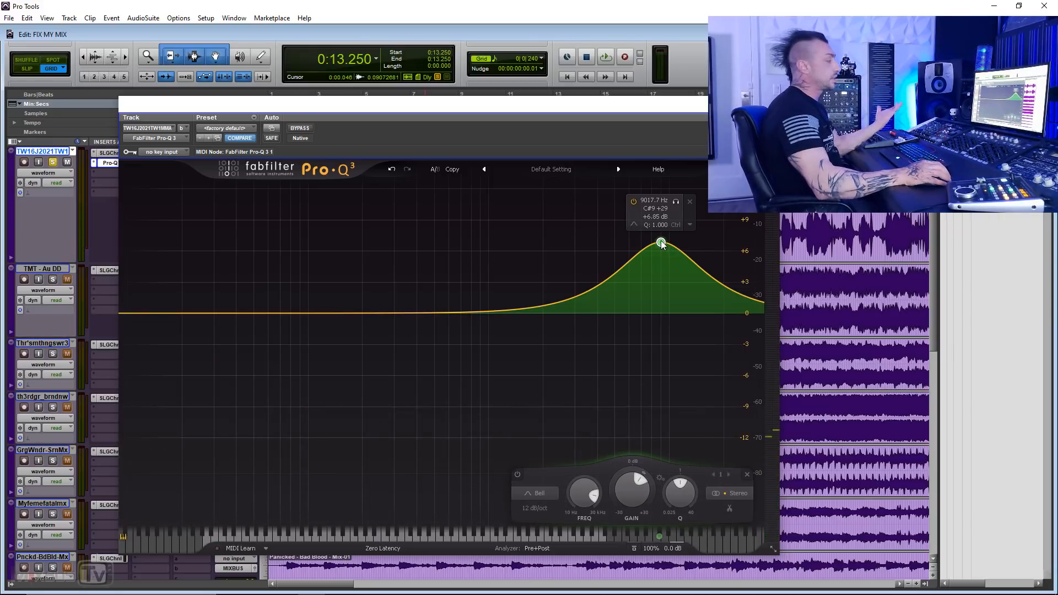
Step: Set the high-frequency band's gain to 0 dB, audition the flat response and close the equalizer
left_click_drag(662, 245, 664, 316)
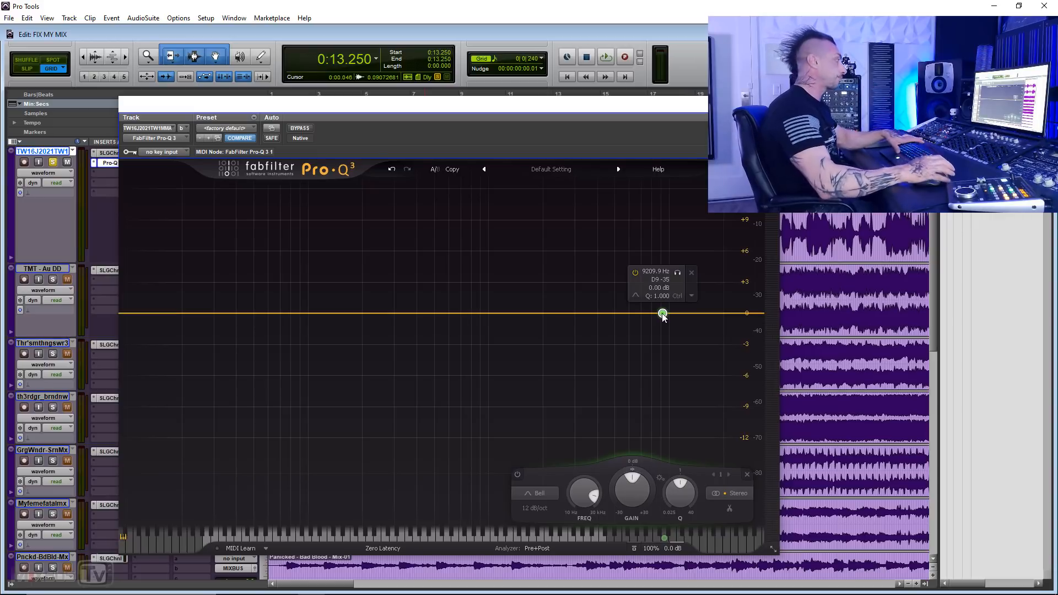
key("space")
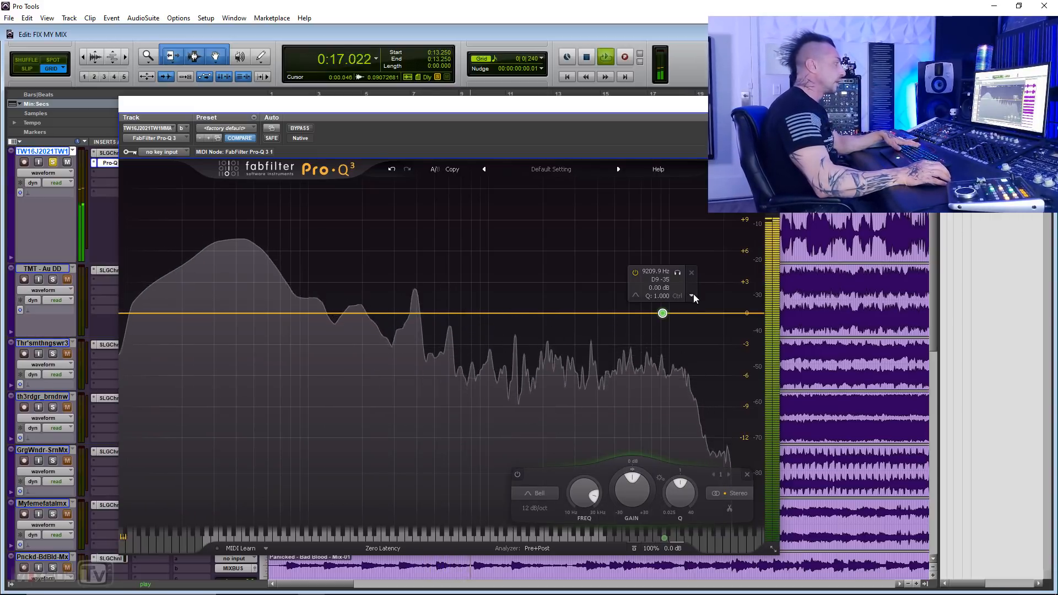
key("space")
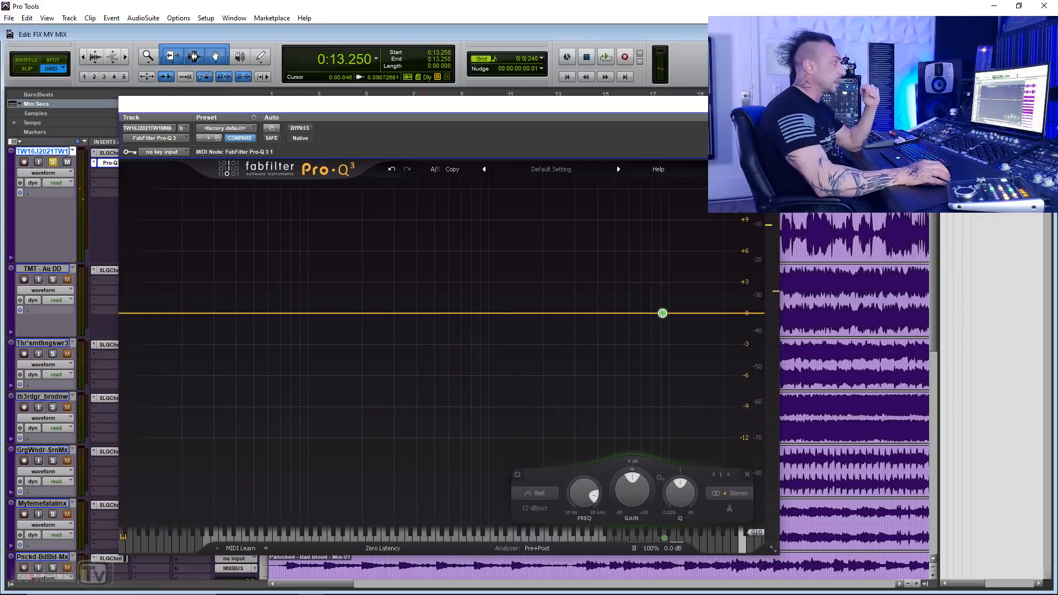
left_click(767, 105)
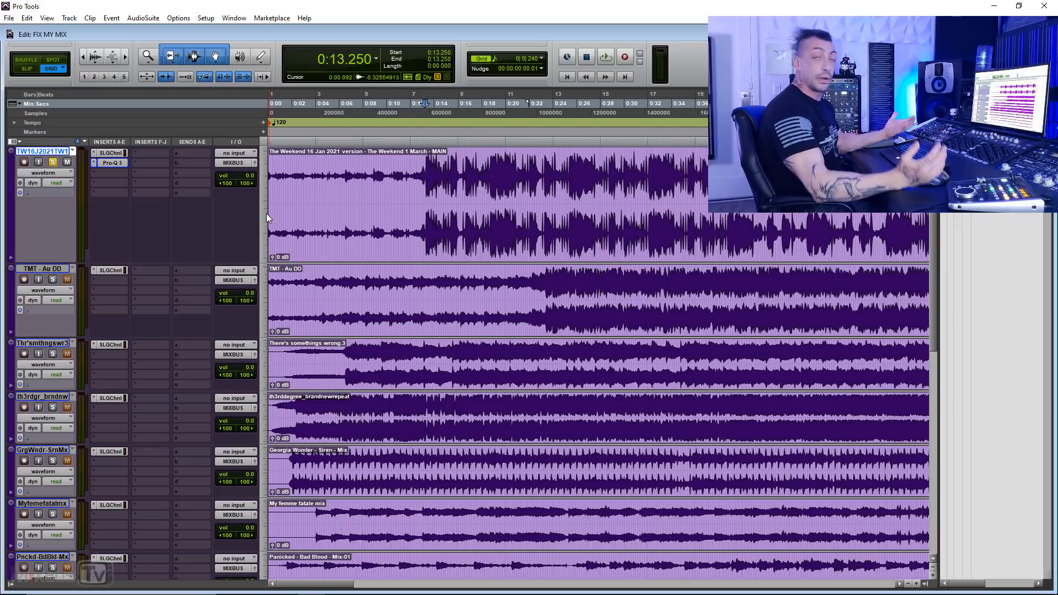
Step: Insert the oeksound spiff (stereo) multichannel plug-in in the slot below Pro-Q 3 on the first track
left_click(117, 173)
mouse_move(190, 214)
mouse_move(417, 334)
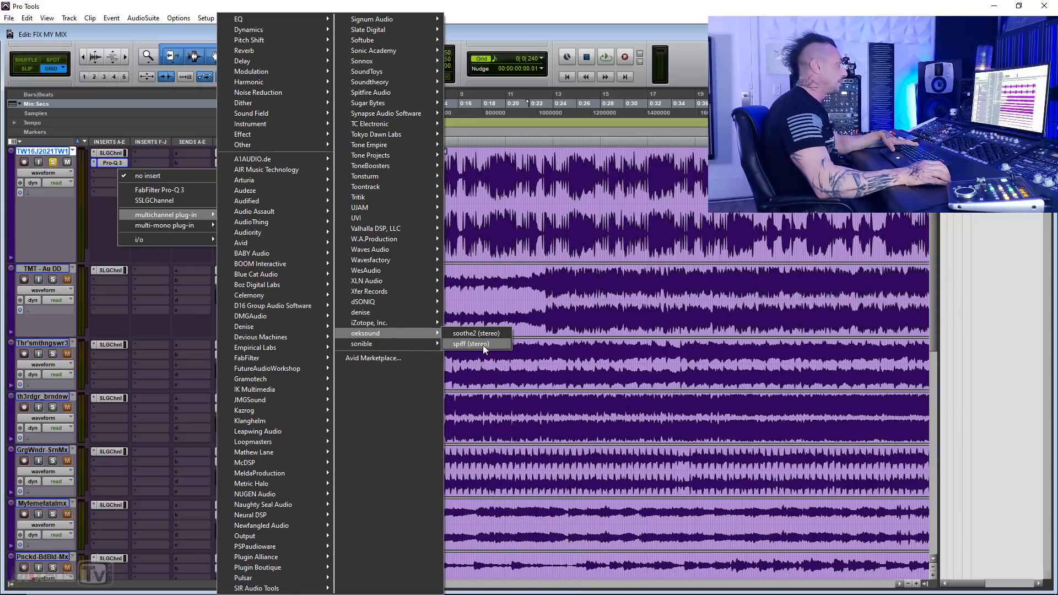
left_click(481, 343)
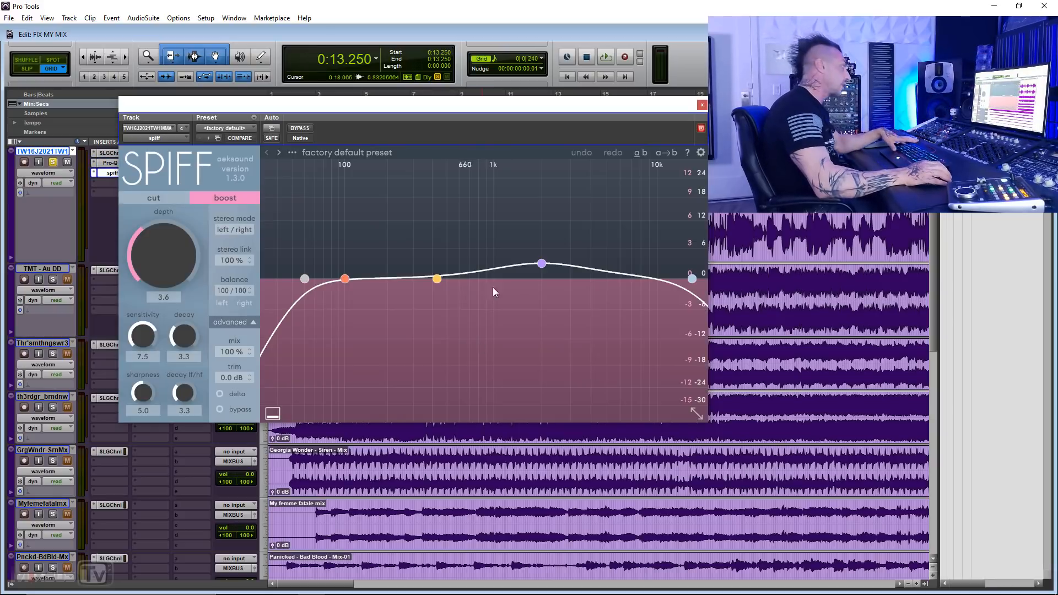
Step: Move spiff's purple band up to about 10 kHz and give the low cut its steepest slope at about 2.4 kHz
left_click(542, 264)
left_click_drag(549, 266, 662, 245)
left_click(305, 278)
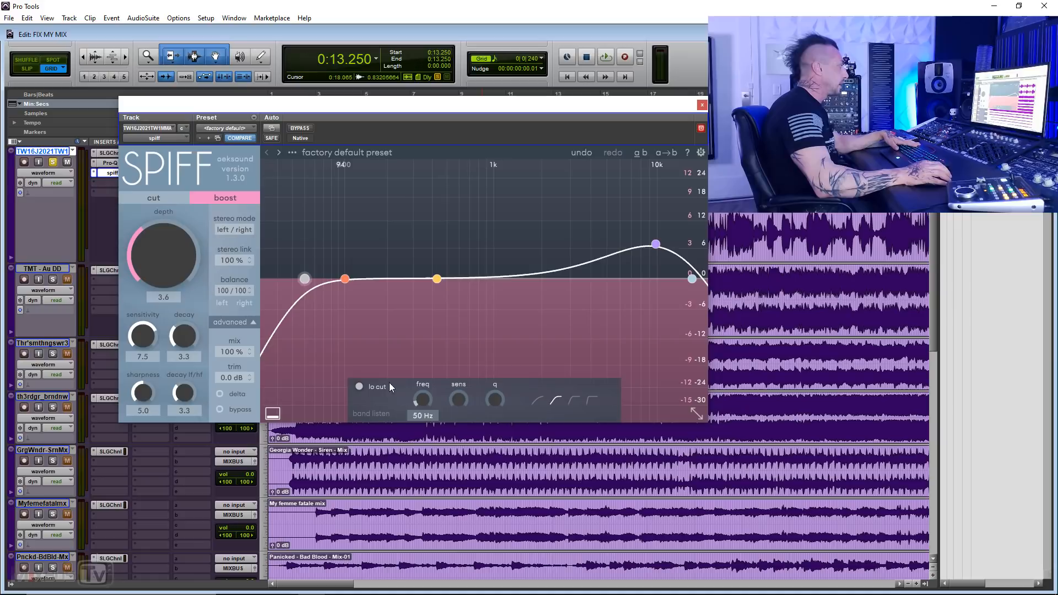
left_click(592, 401)
left_click_drag(305, 279, 558, 277)
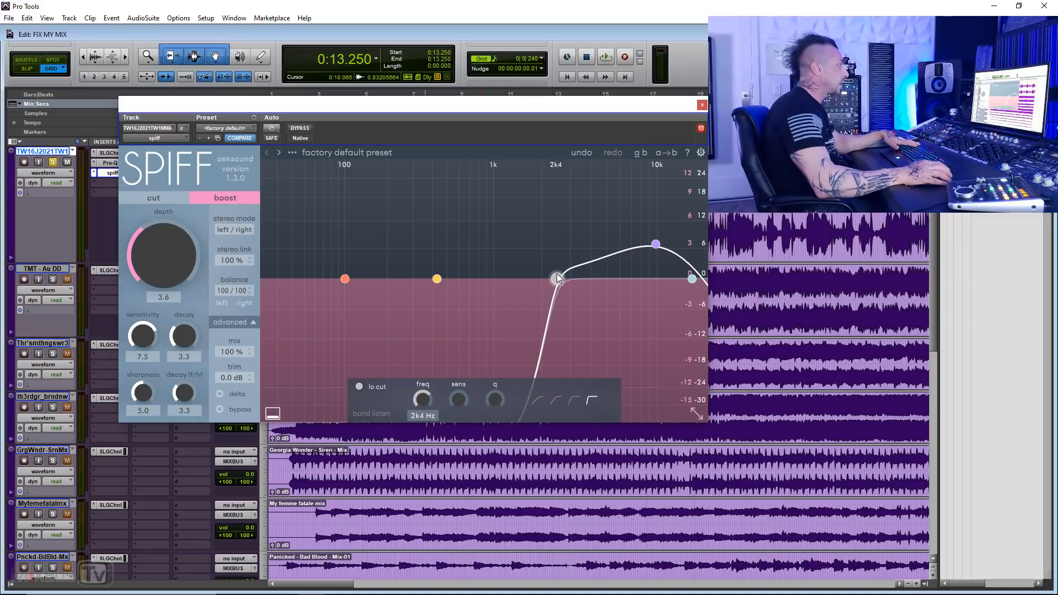
Step: During playback, switch spiff to cut mode and set band 3 to about 8.5 kHz with a sensitivity of 1.8 dB
key("space")
left_click_drag(653, 240, 646, 187)
left_click(153, 198)
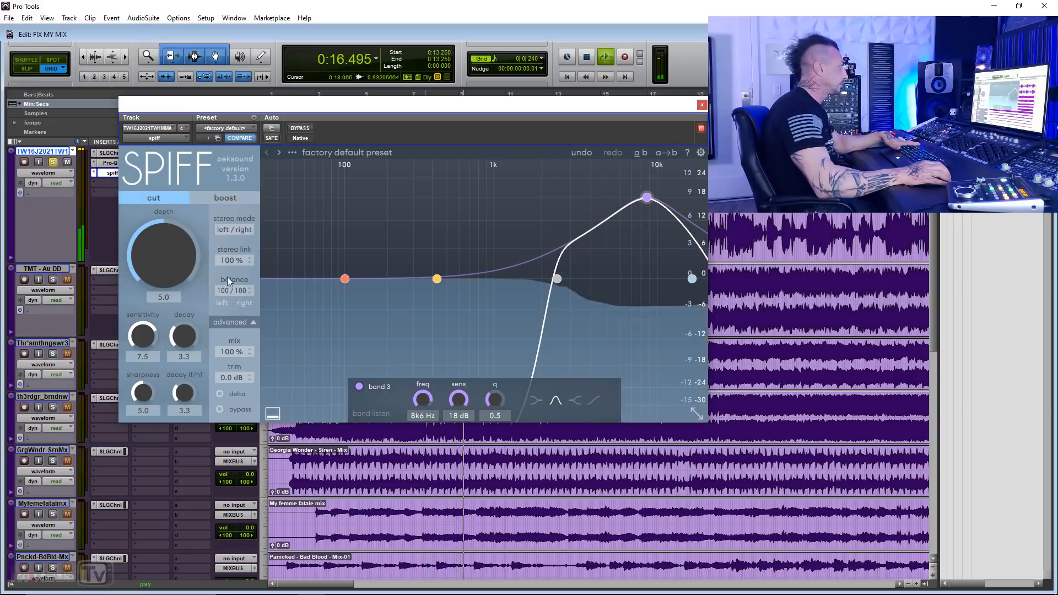
left_click_drag(646, 197, 646, 269)
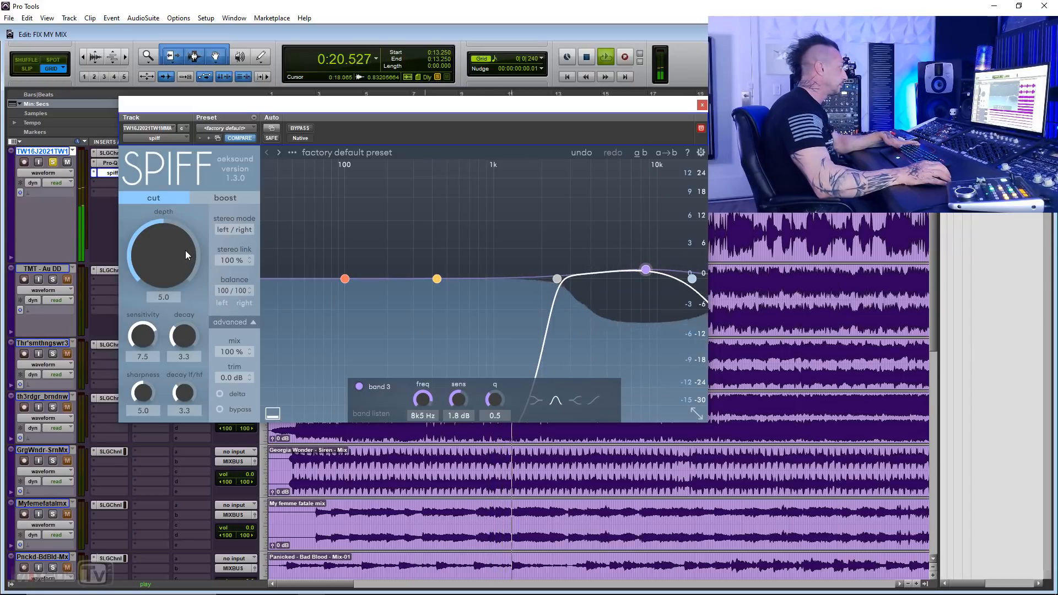
Step: Lower spiff's depth to 0.0, restart playback and bring the depth up to 1.3
key("space")
left_click_drag(174, 248, 171, 290)
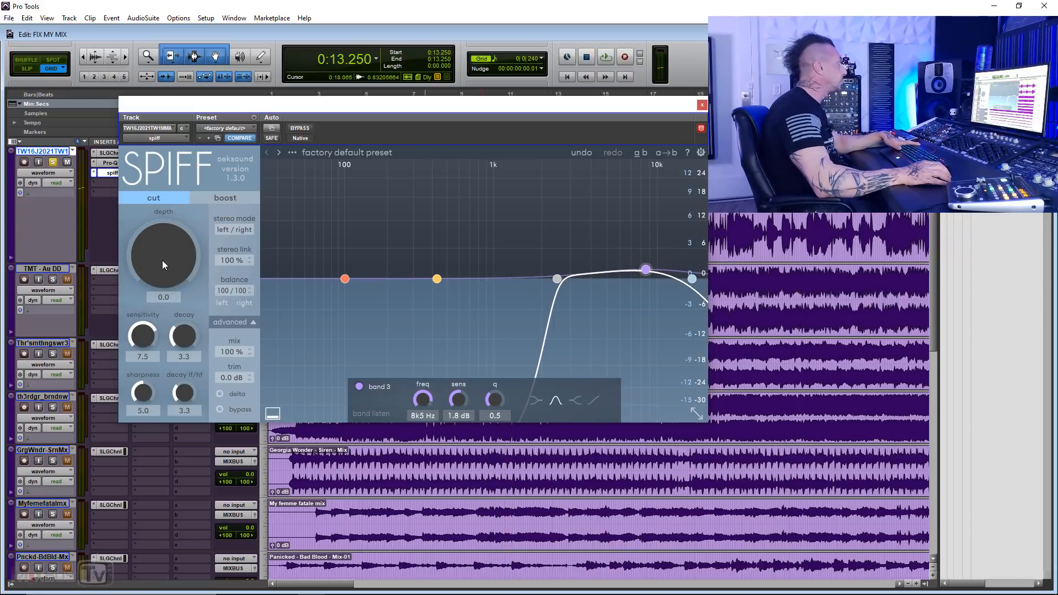
key("space")
left_click_drag(167, 267, 166, 251)
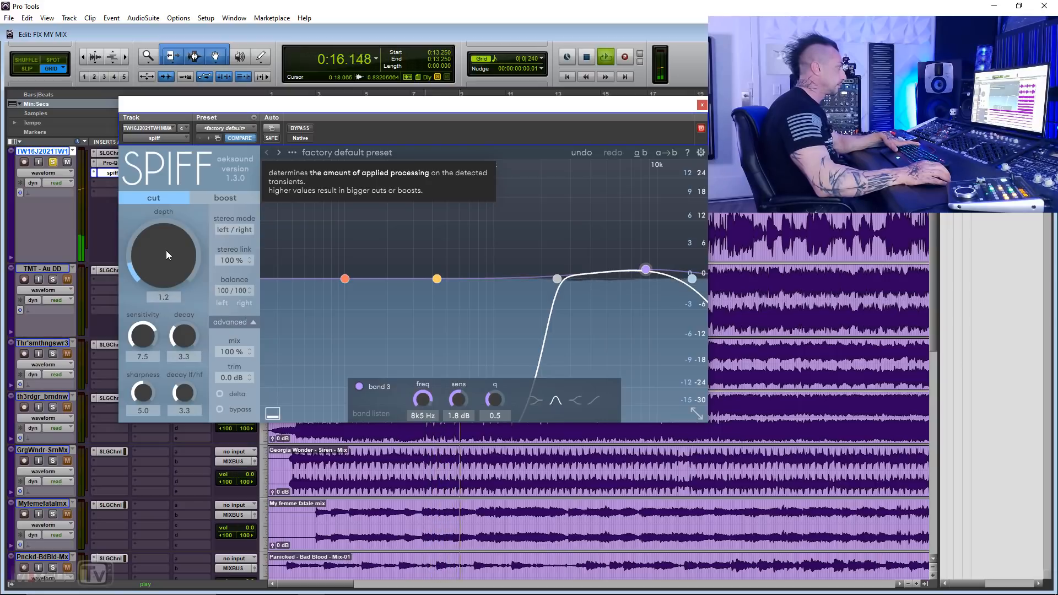
left_click_drag(166, 250, 167, 249)
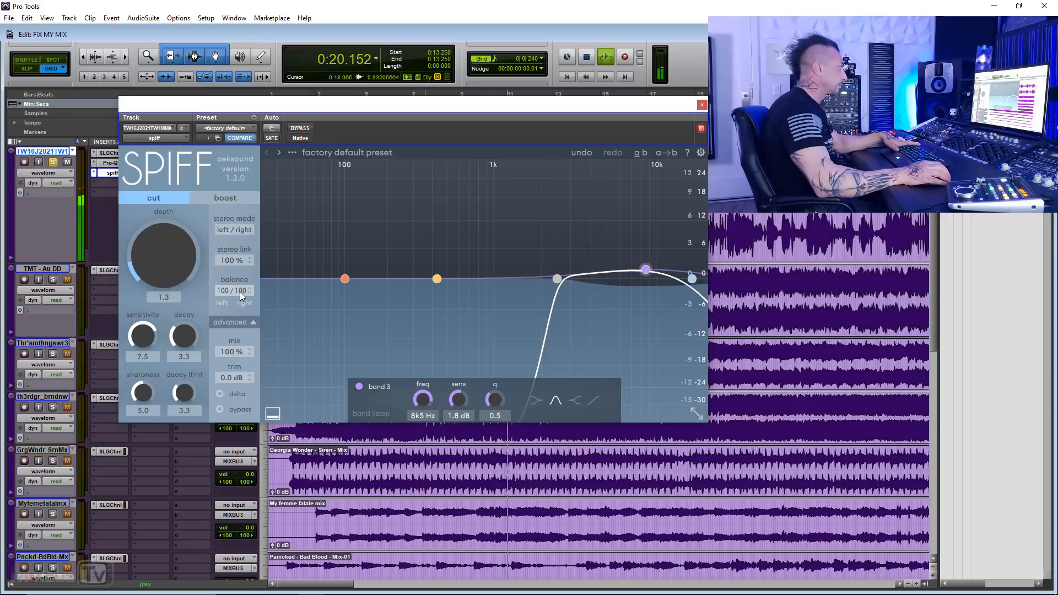
Step: Check spiff's advanced resolution, oversample, window and phase mode settings, collapse them and stop playback
left_click(253, 322)
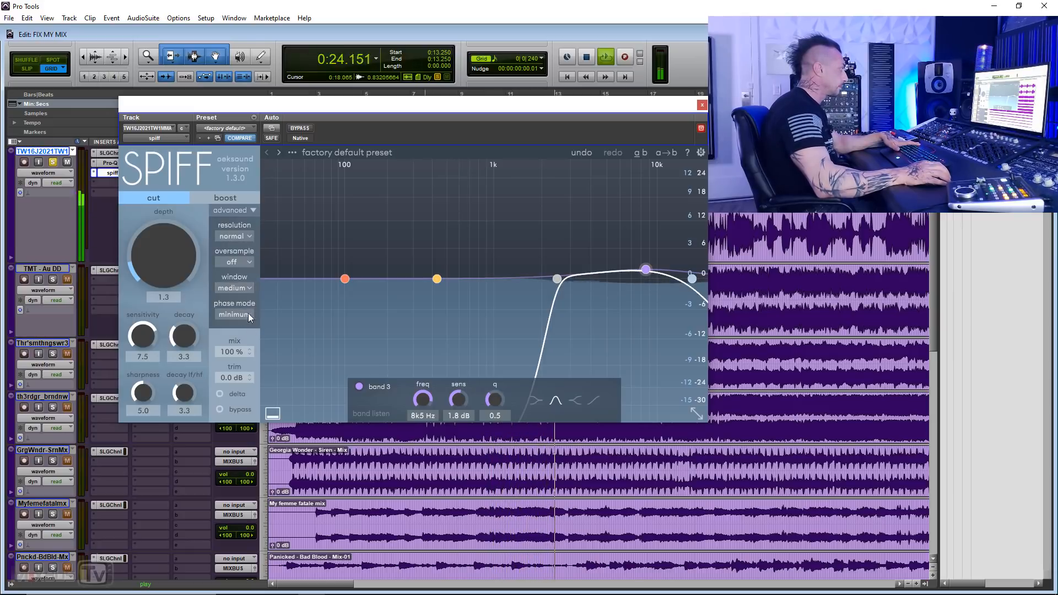
left_click(254, 210)
key("space")
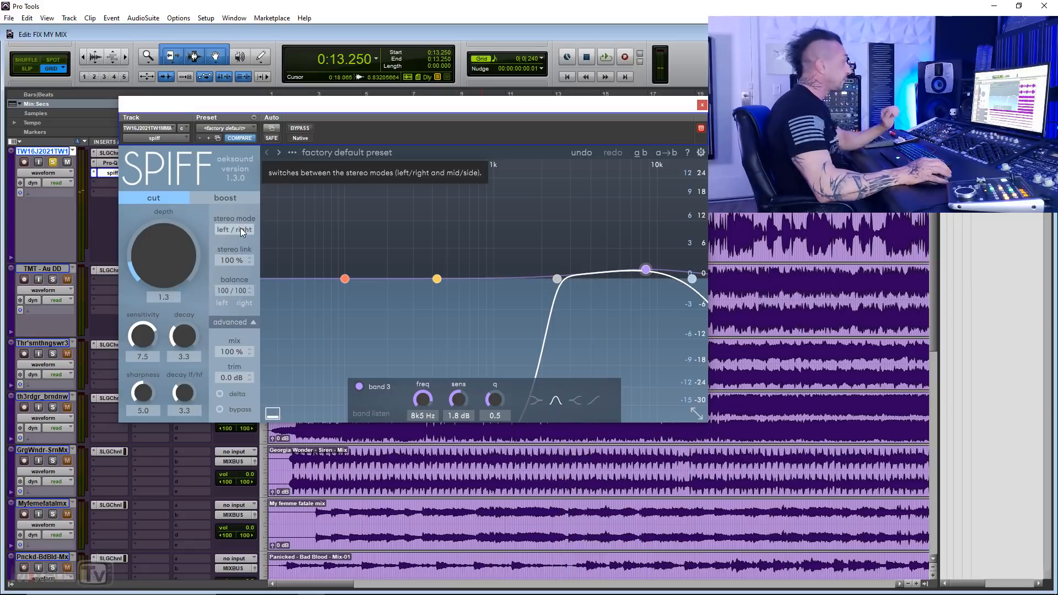
Step: Insert bx_solo below spiff on the first track, compare the soloed mid and side signals during playback and close it
left_click(111, 183)
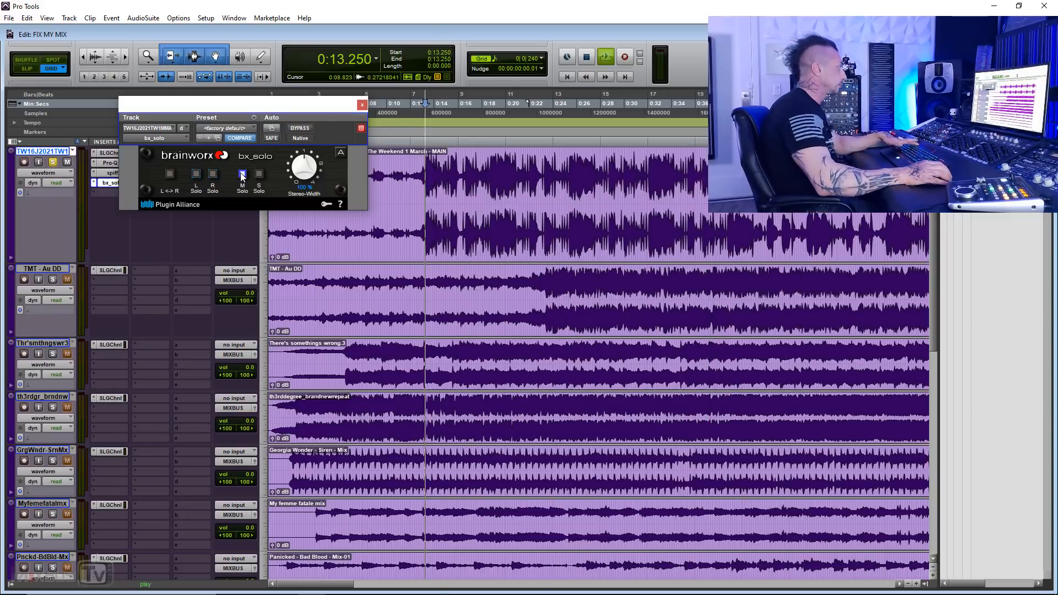
key("space")
left_click(259, 175)
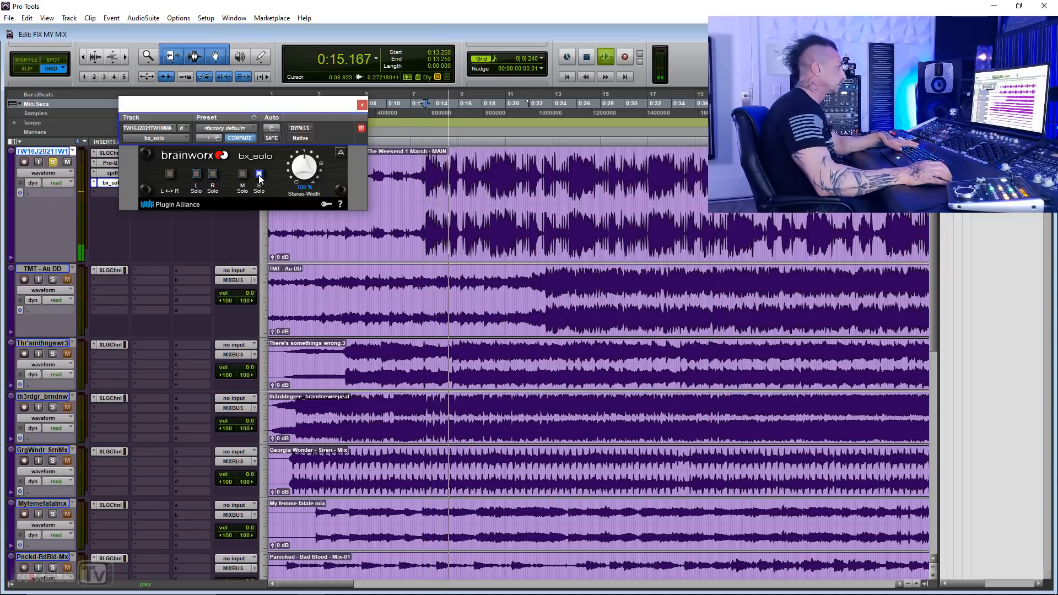
left_click(242, 174)
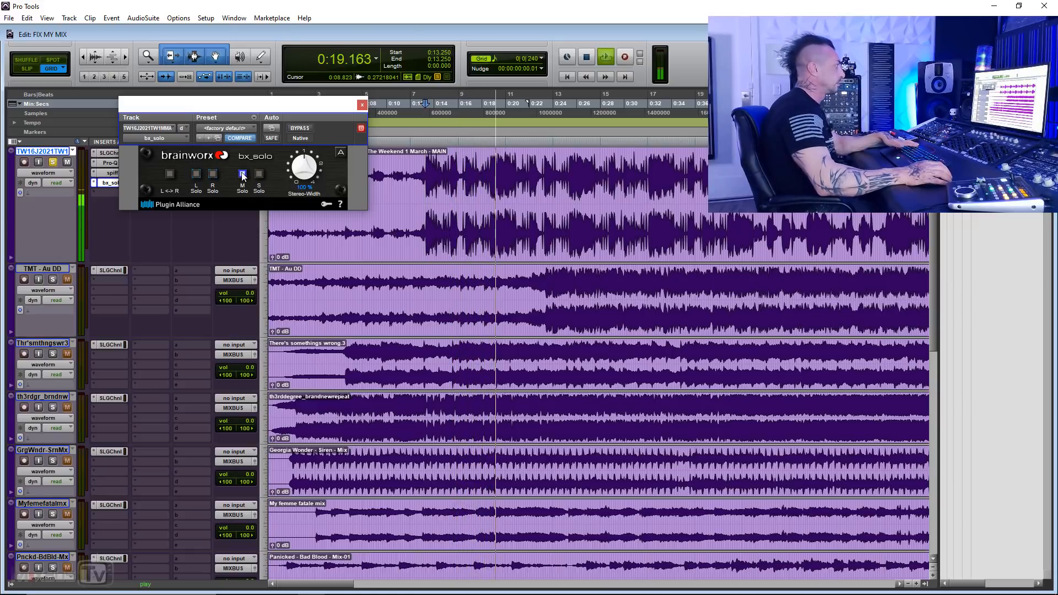
key("space")
left_click(361, 105)
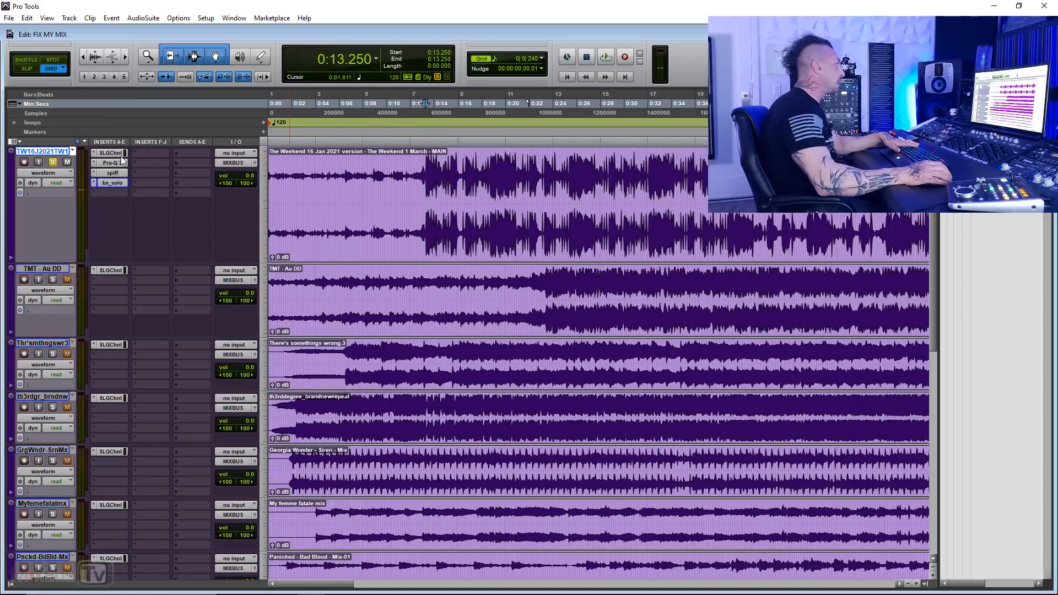
Step: Set spiff to mid/side stereo mode with mid-only balance and move band 3 to about 9.1 kHz with 5.8 dB sensitivity
left_click(118, 171)
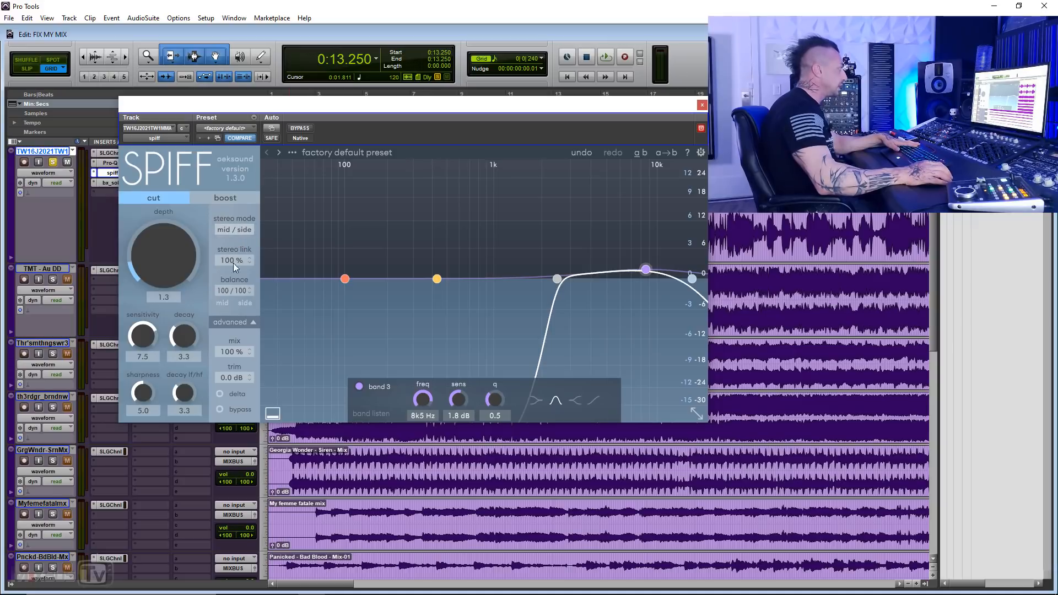
left_click_drag(234, 289, 212, 456)
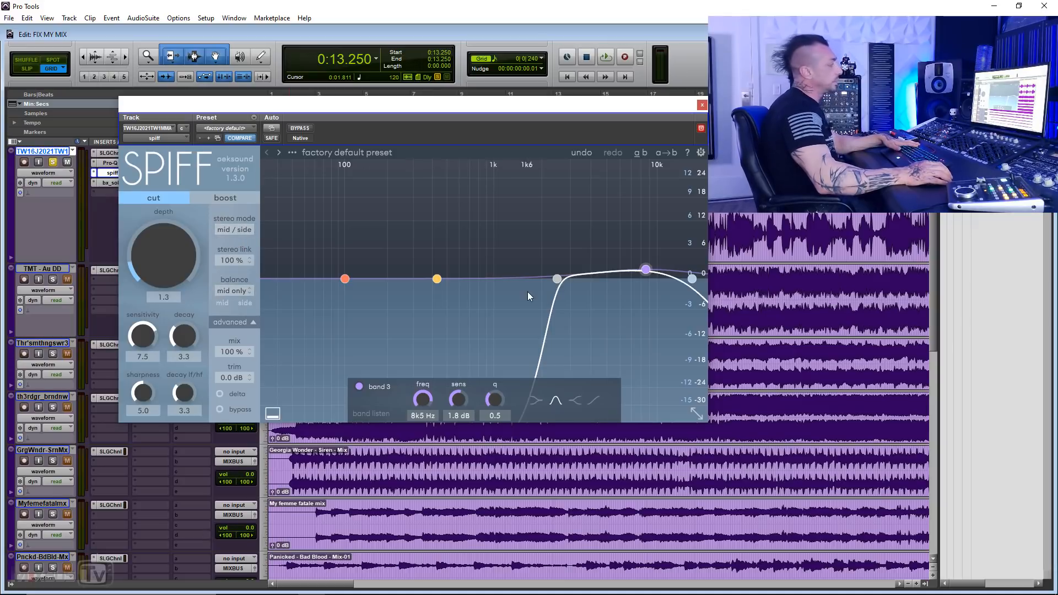
key("space")
mouse_move(646, 270)
left_mouse_down()
mouse_move(646, 299)
mouse_move(650, 214)
mouse_move(651, 250)
left_mouse_up()
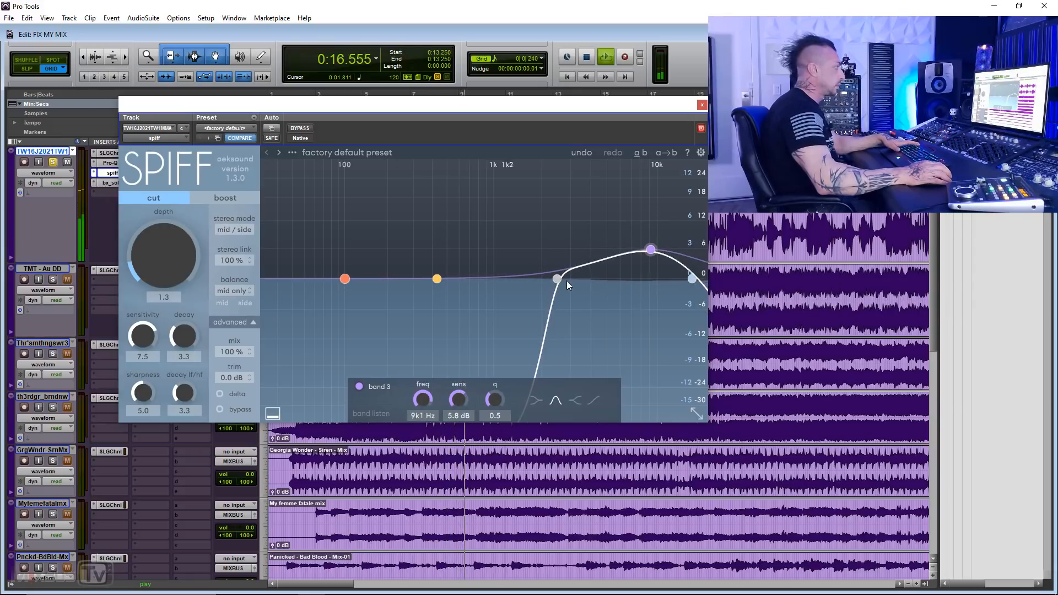
Step: Raise spiff's depth to 2.4, compare the processed and bypassed sound during playback and close the plug-in
scroll(168, 259, "up", 5)
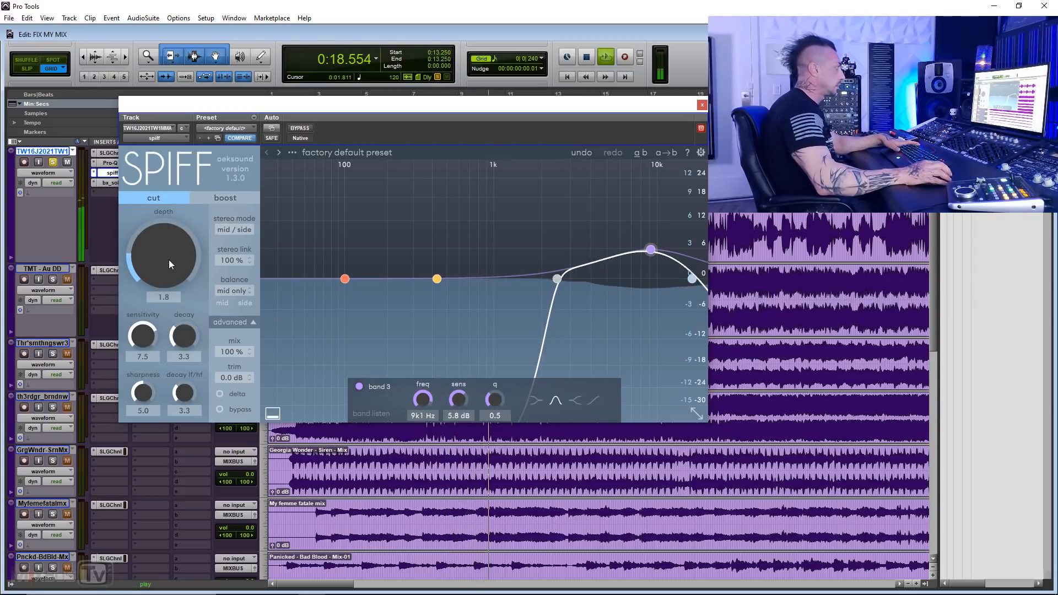
scroll(169, 260, "up", 5)
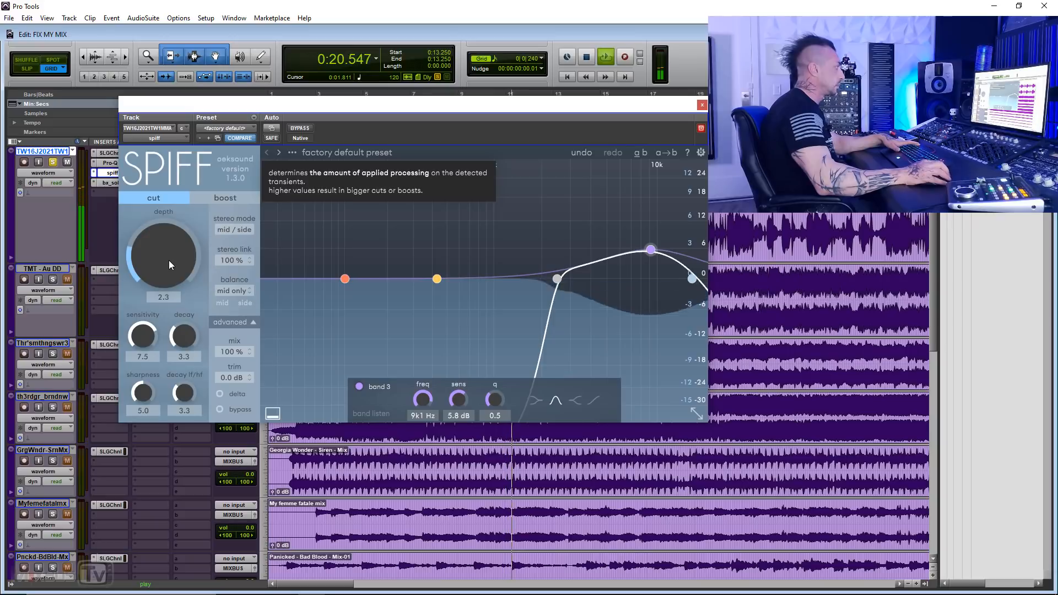
scroll(169, 261, "up", 1)
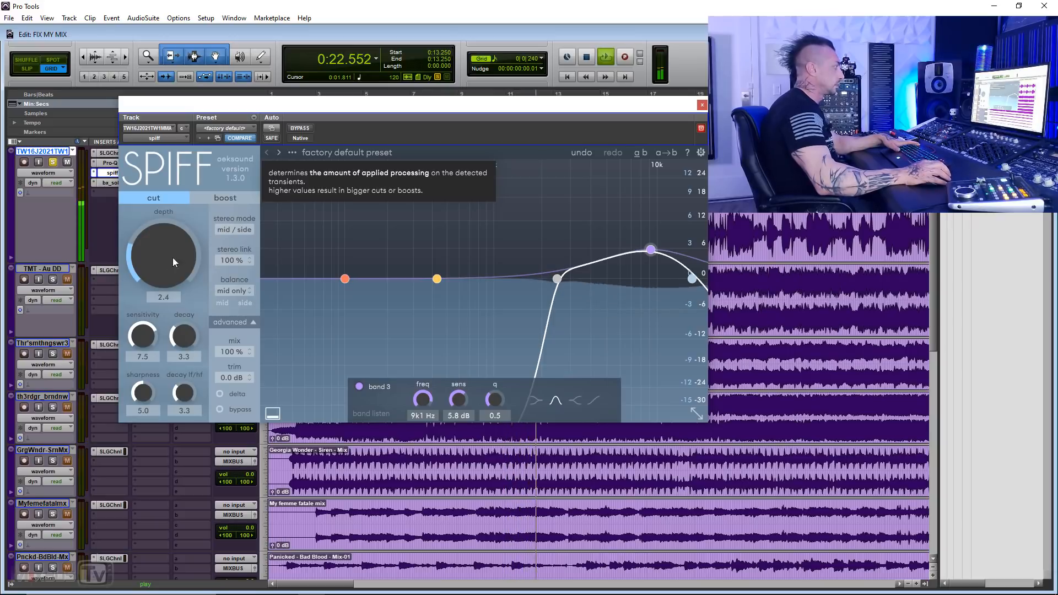
left_click(301, 129)
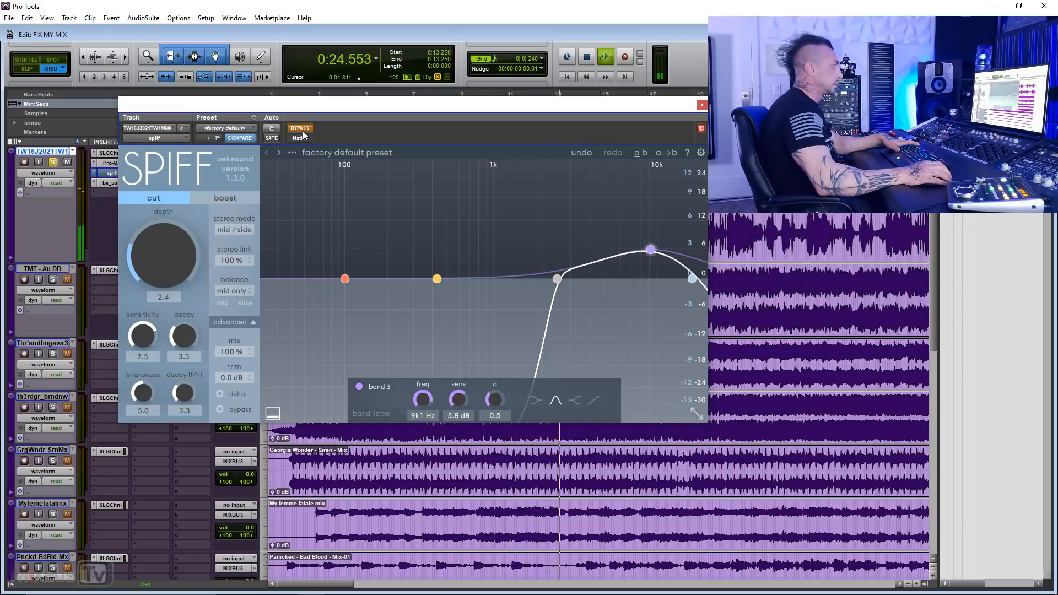
left_click(302, 131)
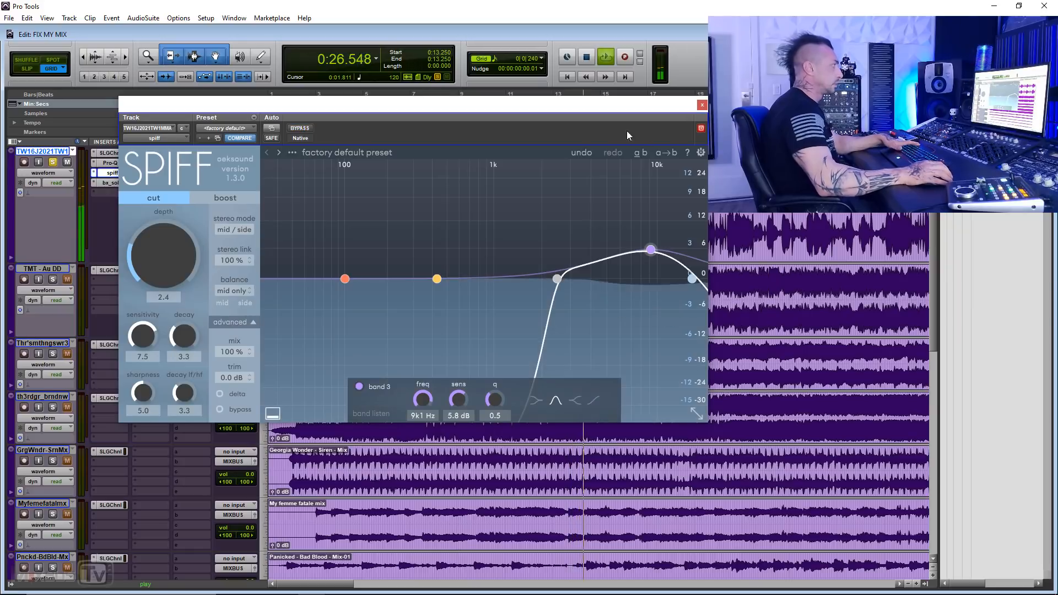
key("space")
left_click(702, 105)
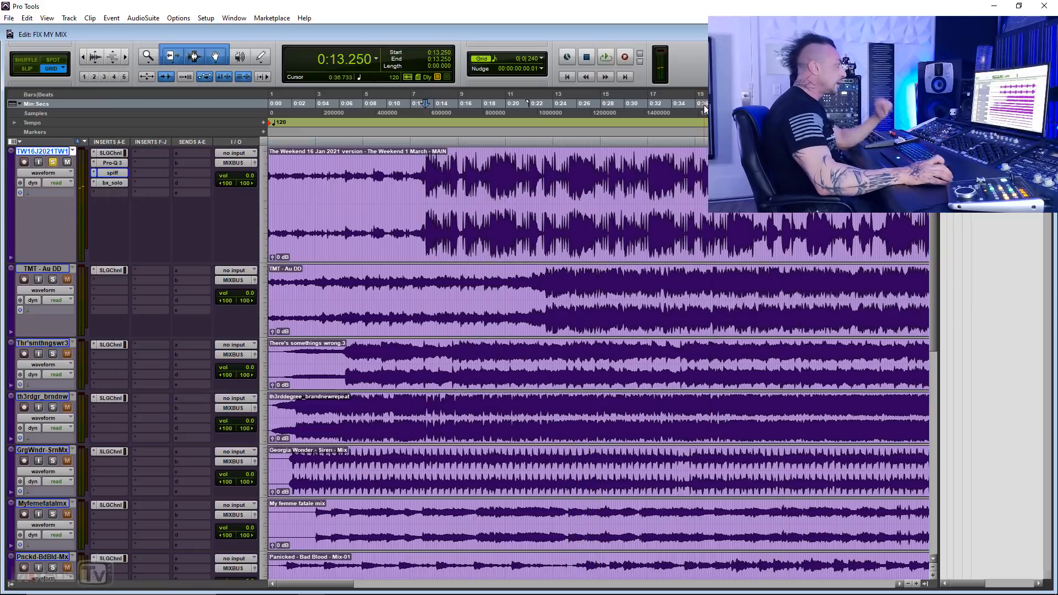
Step: Move bx_solo to the F-J insert bank, freeing the slot directly below spiff on the first track
left_click(114, 188)
mouse_move(182, 223)
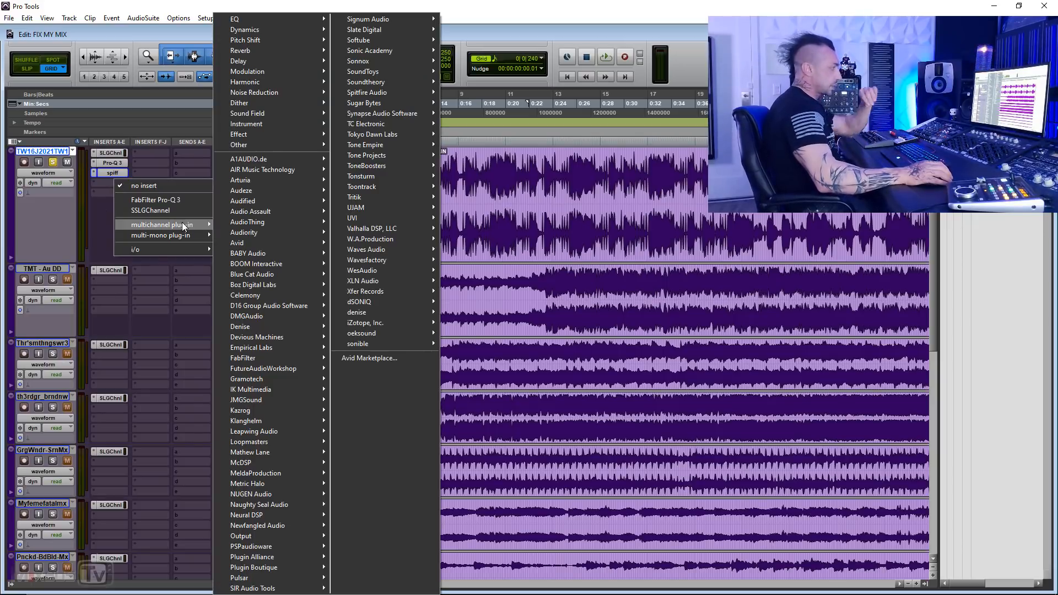
left_click(105, 228)
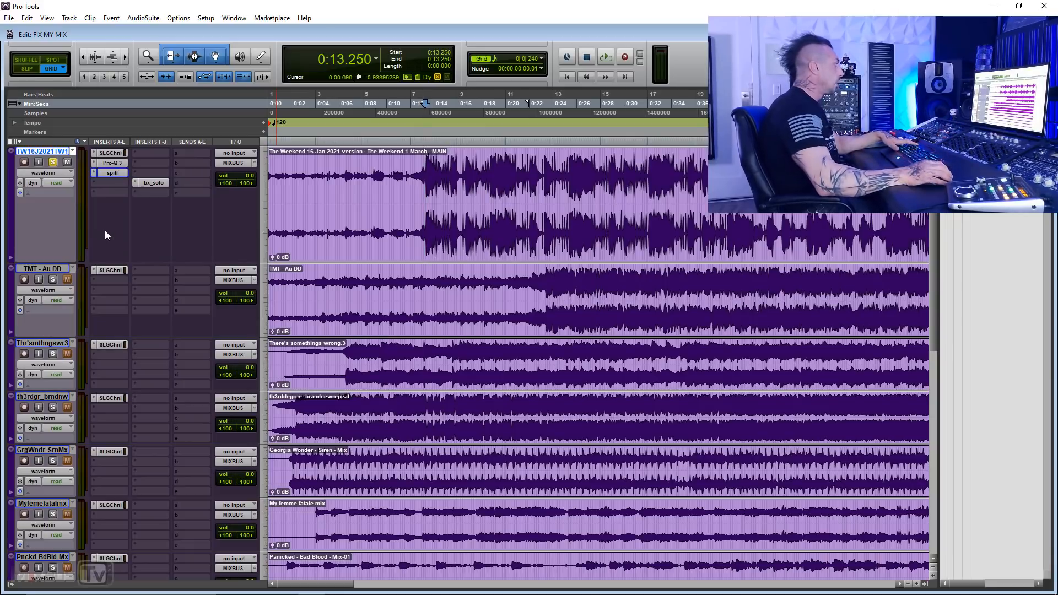
Step: Insert Plugin Alliance's SPL Passeq (stereo) multichannel plug-in below spiff on the first track and audition its high-frequency boost
left_click(110, 183)
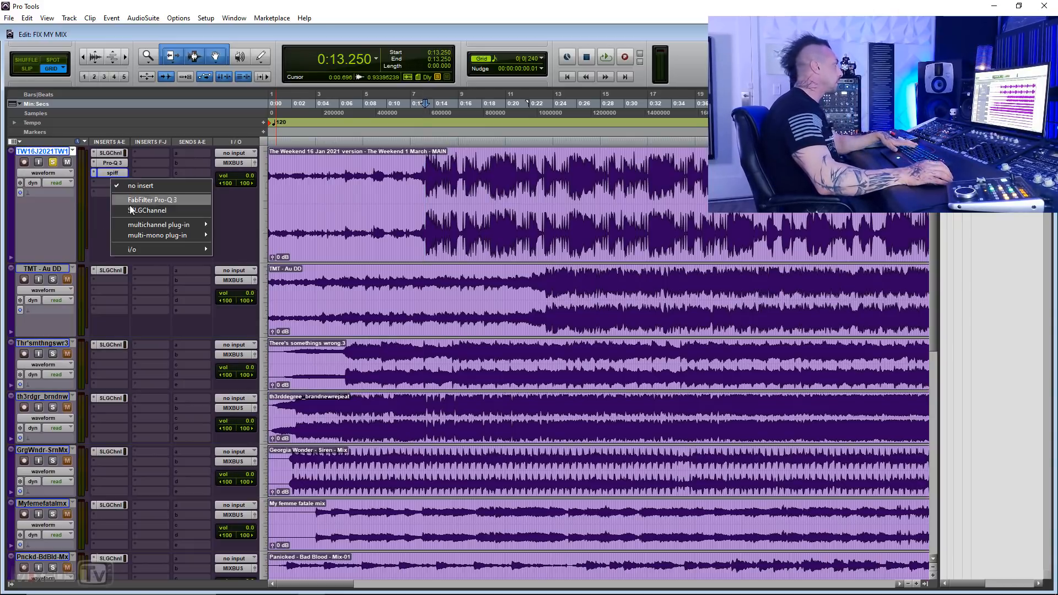
mouse_move(158, 224)
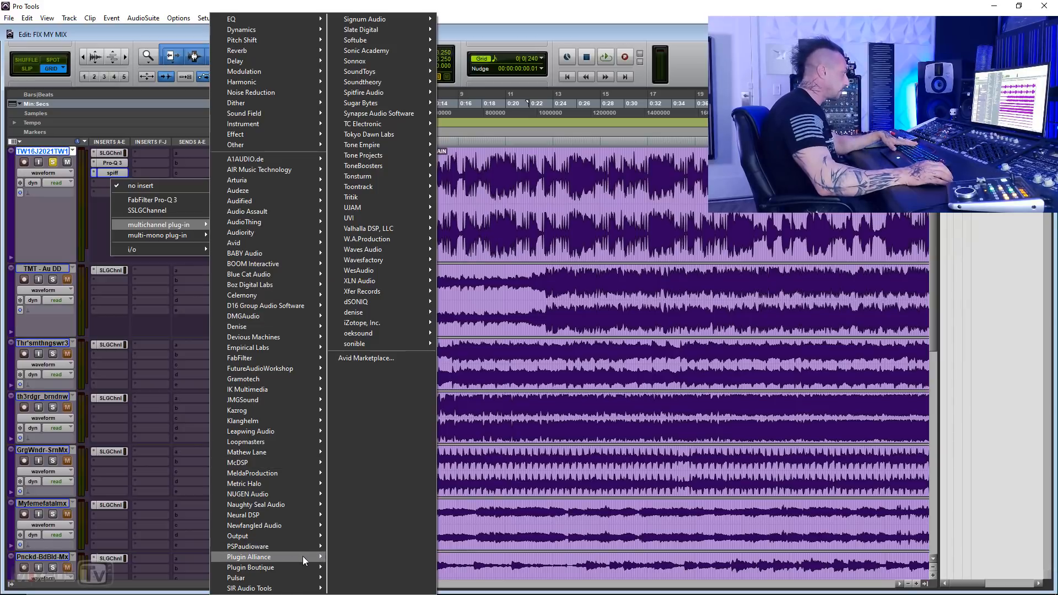
mouse_move(302, 557)
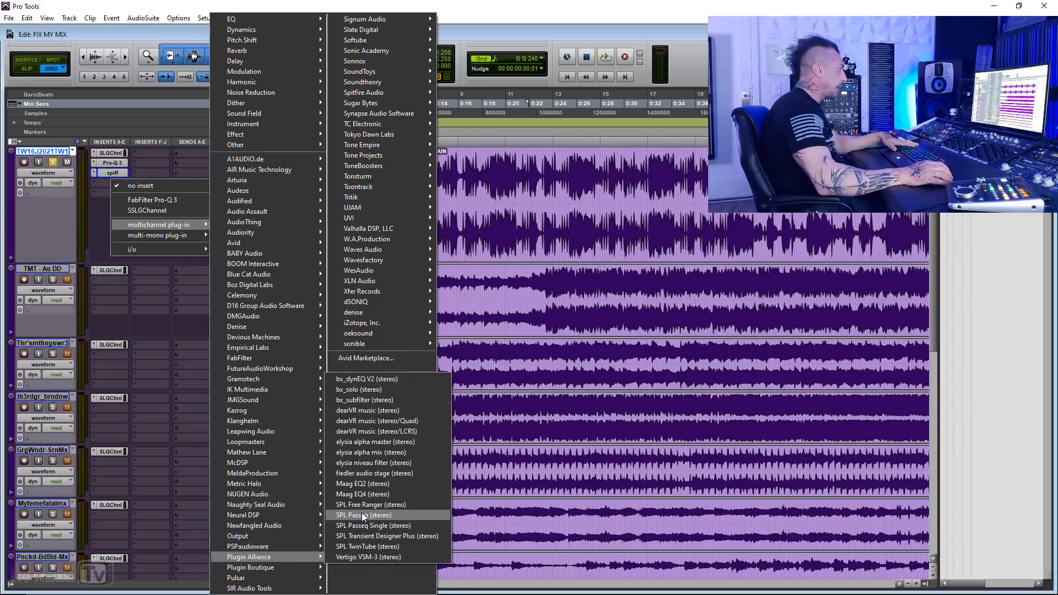
left_click(363, 516)
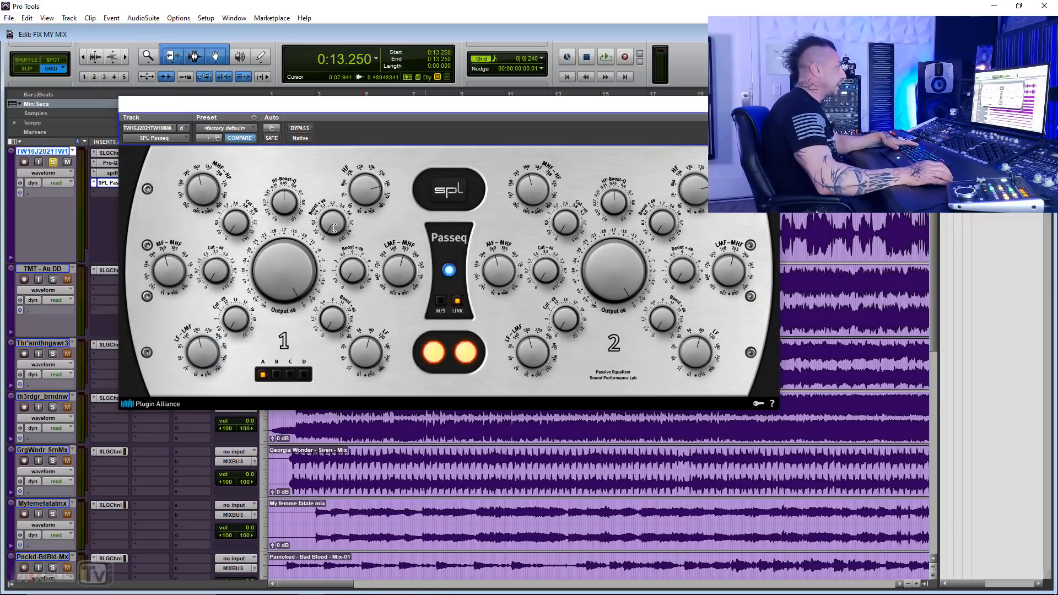
key("space")
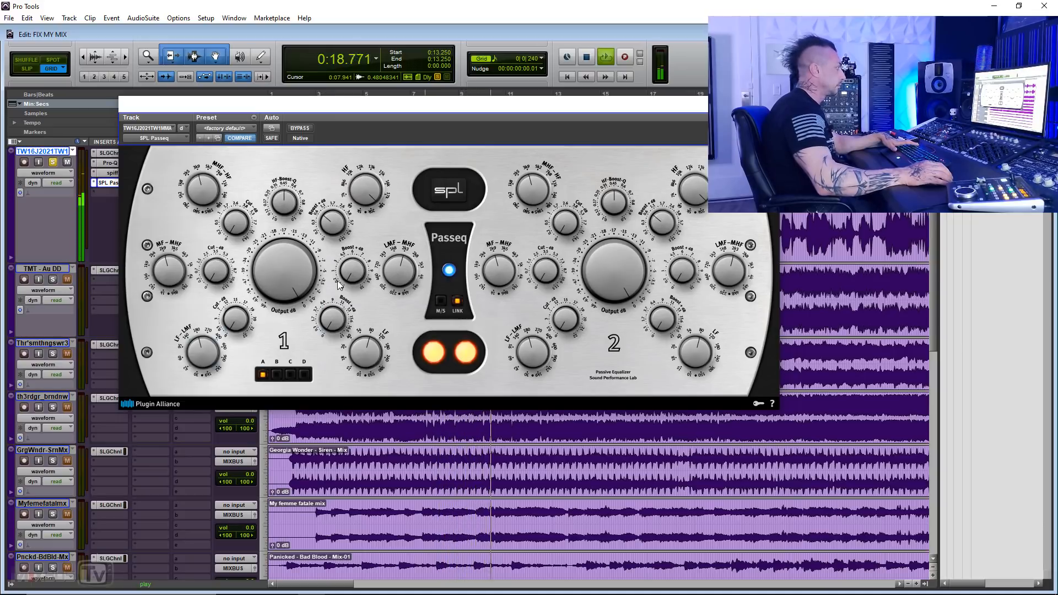
key("space")
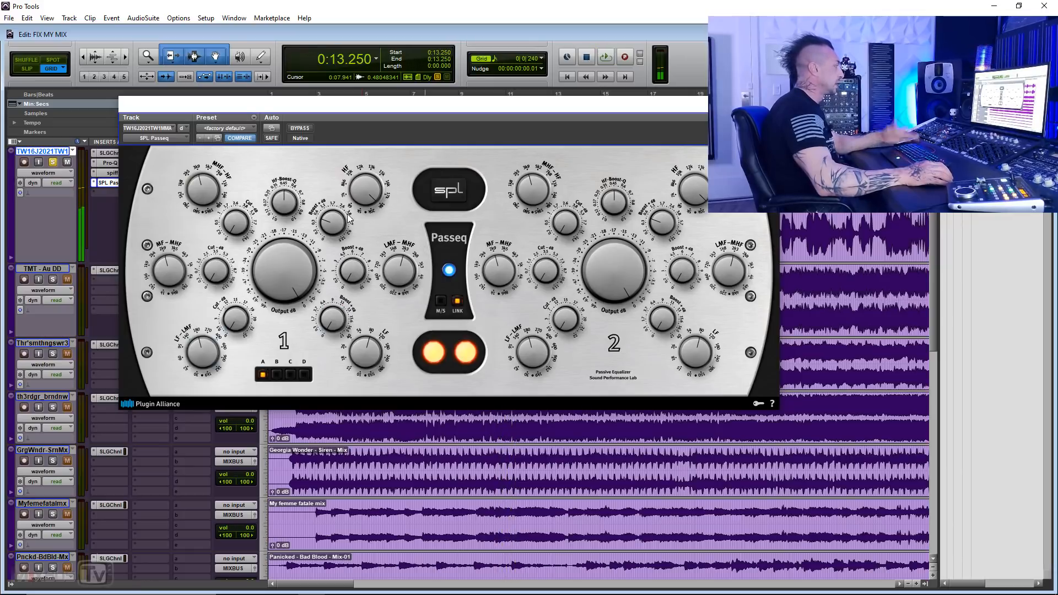
Step: Replace SPL Passeq with Softube's American Class A, set its high frequency to 20.0 kHz and start playback
left_click(102, 183)
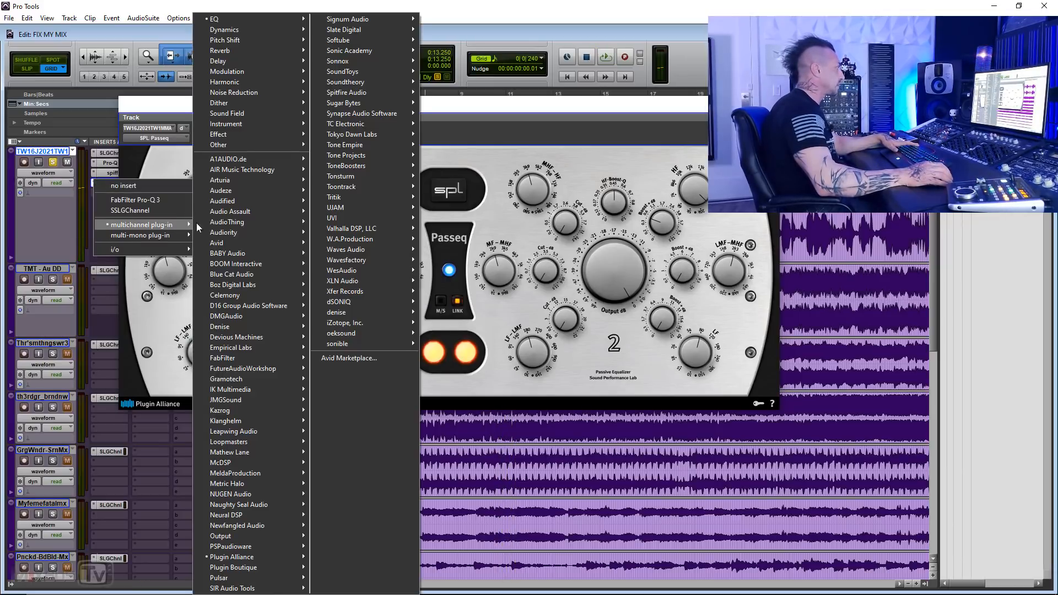
mouse_move(279, 21)
key("Escape")
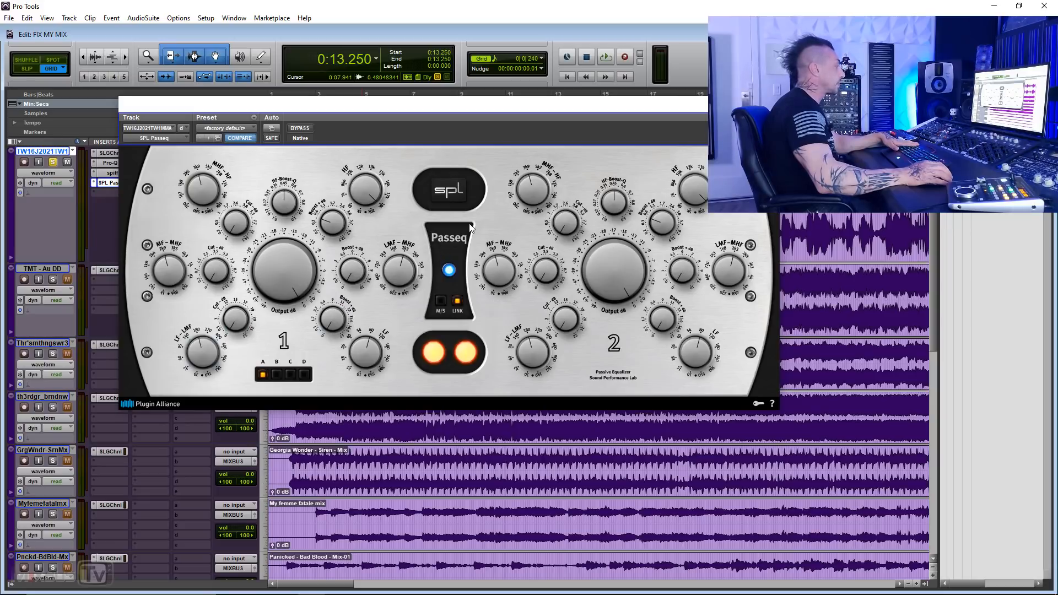
key("space")
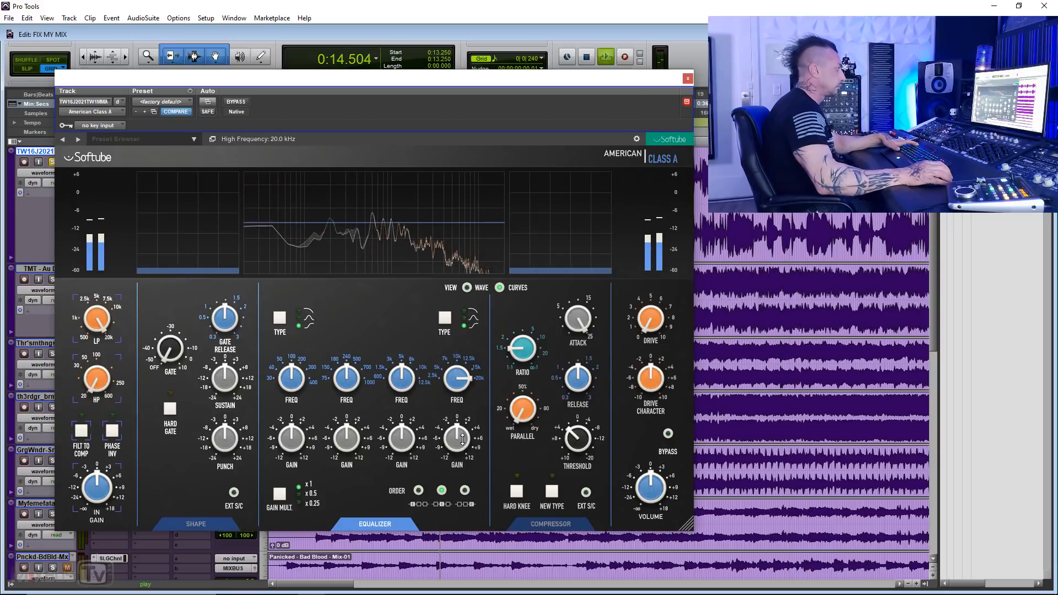
Step: Raise American Class A's high gain with the EQ gain multiplier at x0.25, compare it bypassed and close the plug-in
left_click_drag(459, 439, 459, 430)
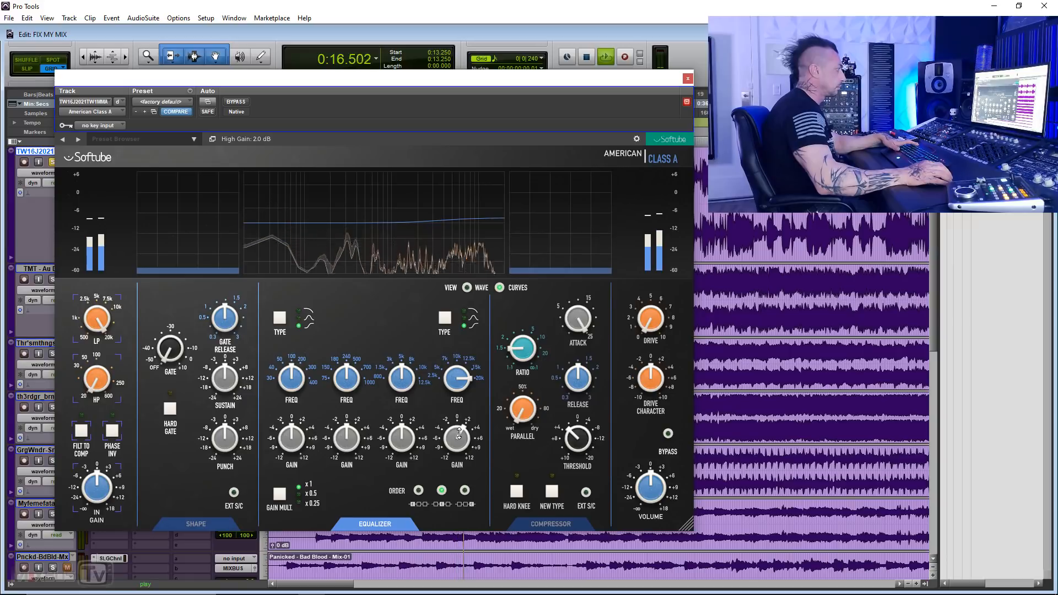
left_click(325, 507)
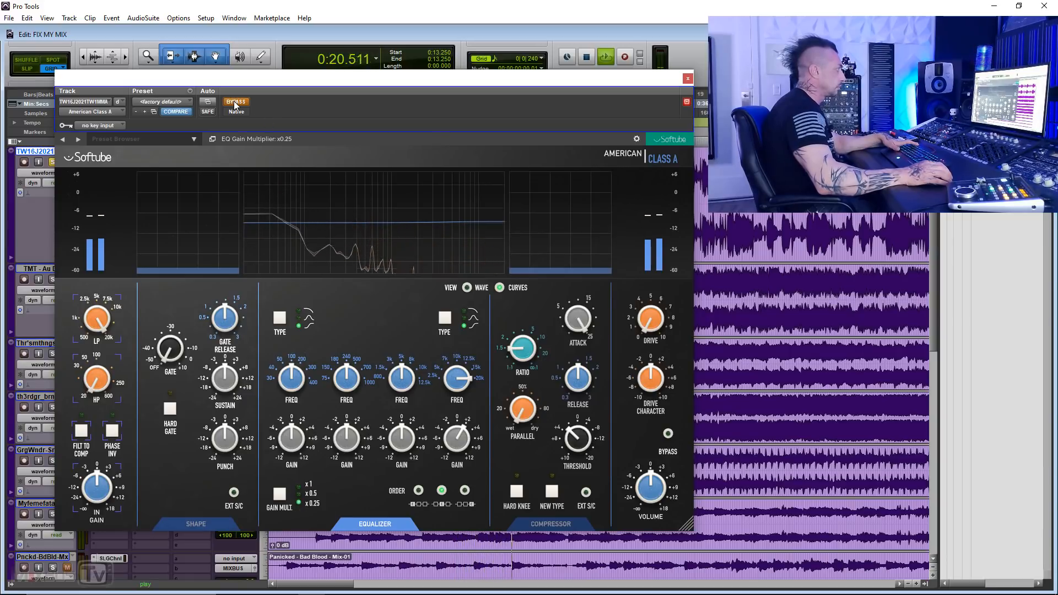
key("space")
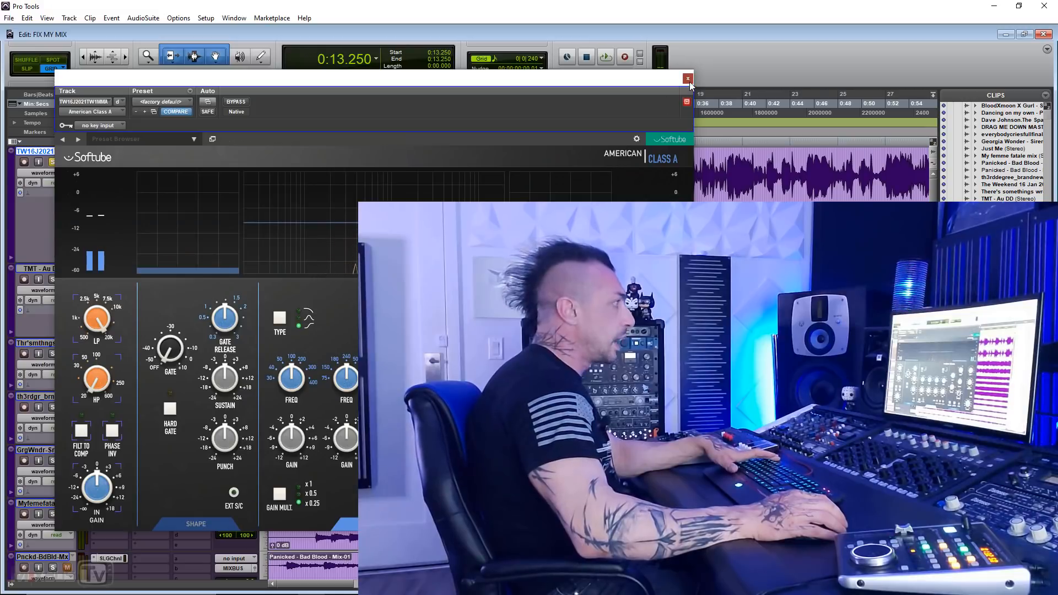
left_click(688, 78)
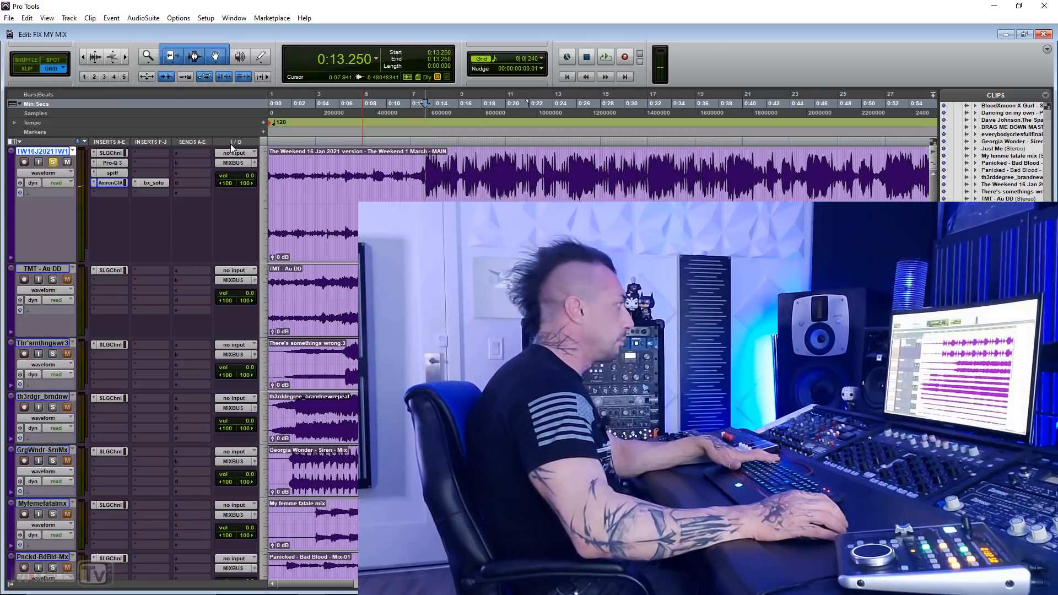
Step: Replace American Class A with Mathew Lane's DrMS multichannel plug-in in the slot below spiff on the first track
left_click(92, 183)
left_click(154, 214)
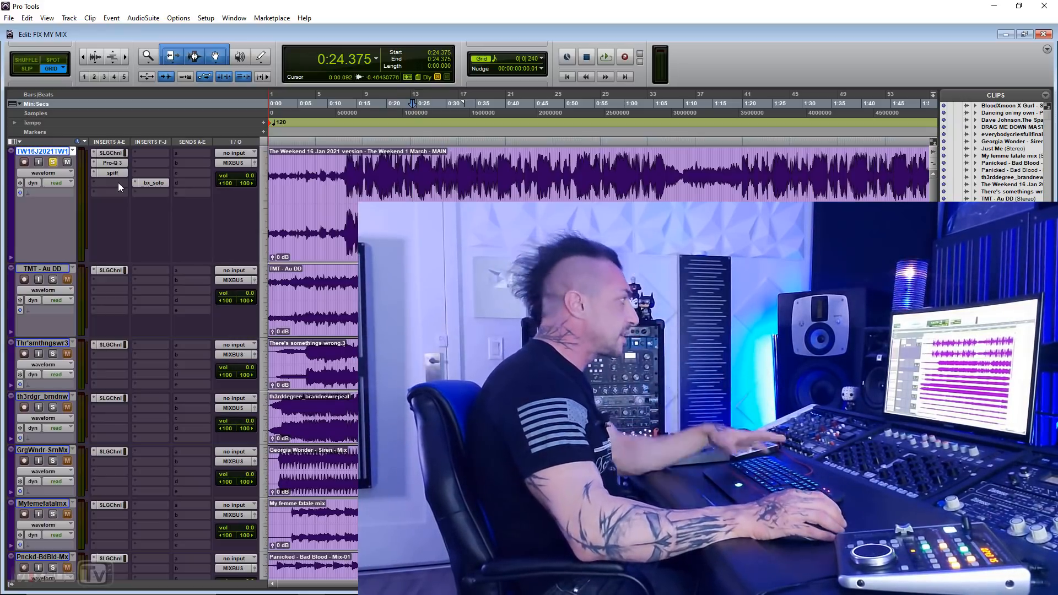
left_click(118, 183)
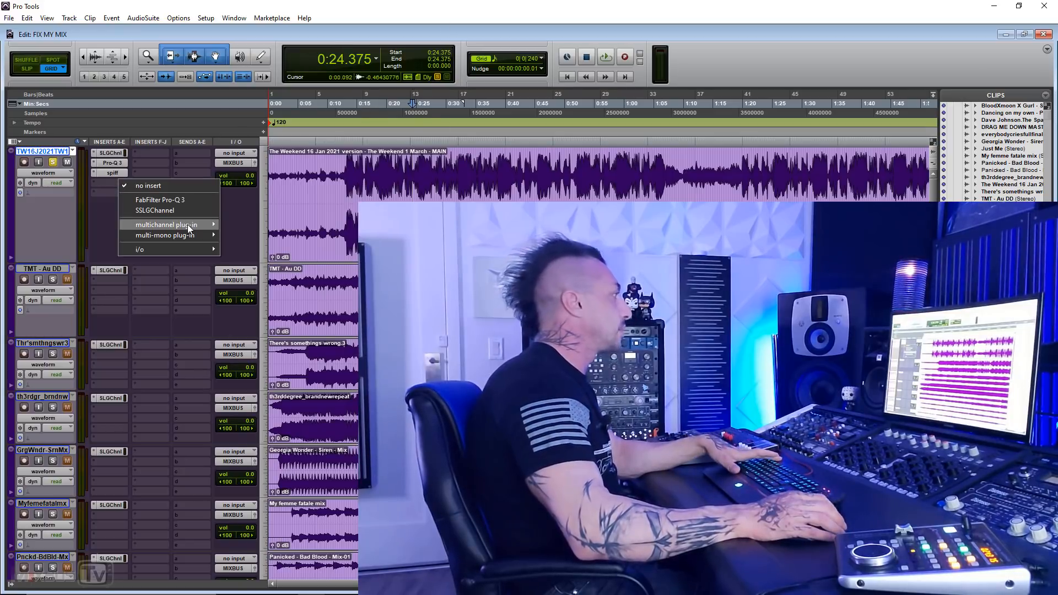
mouse_move(181, 224)
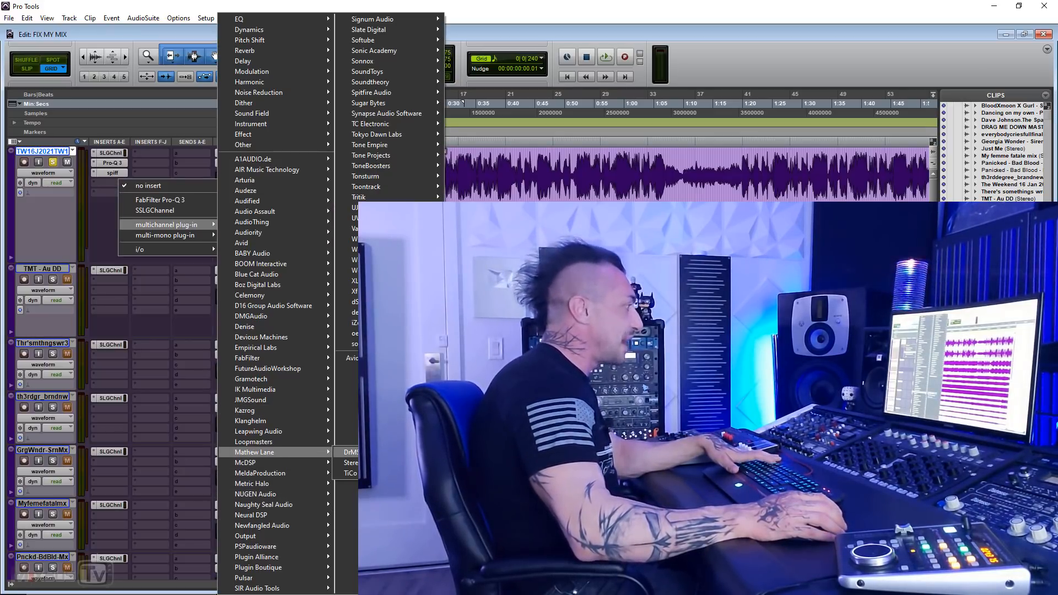
left_click(348, 452)
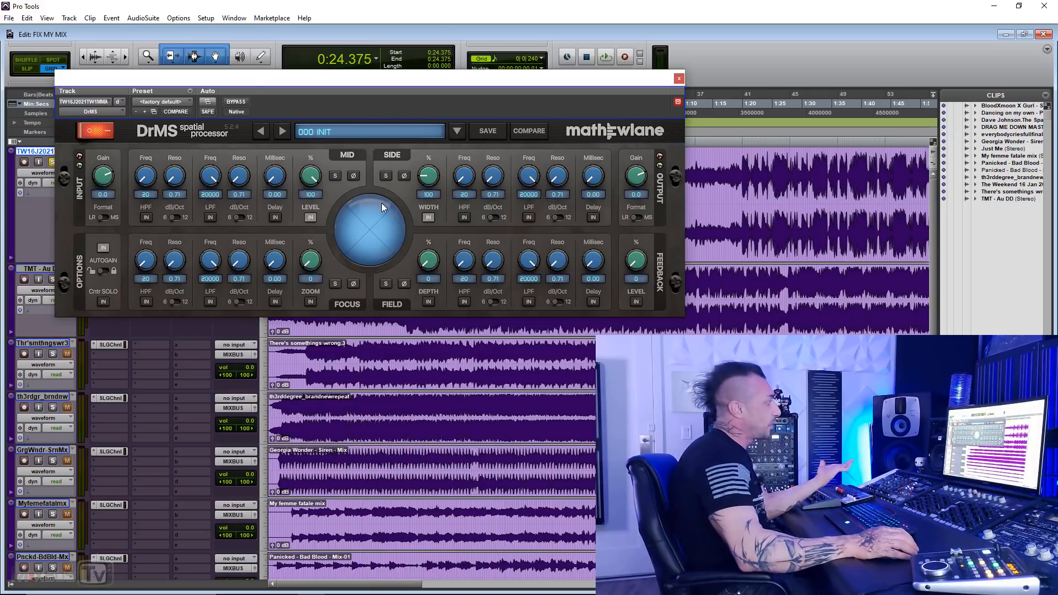
Step: Enable Focus zoom and delay in DrMS during playback, setting the delay to about 6.72 ms and zoom to about 32%, and solo the Focus channel
left_click(309, 302)
key("space")
left_click_drag(311, 266, 305, 228)
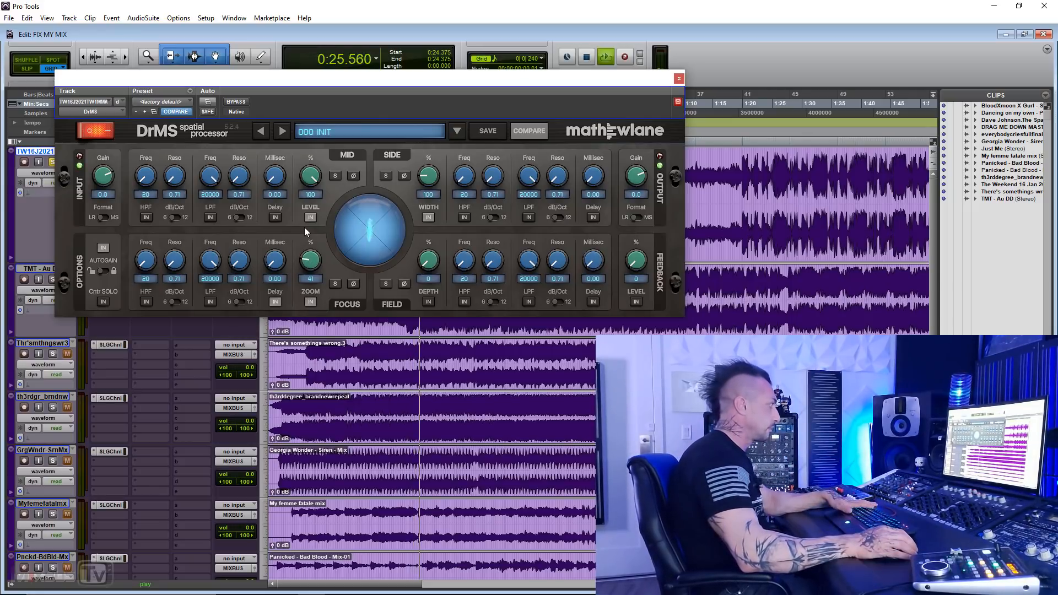
left_click_drag(275, 262, 271, 223)
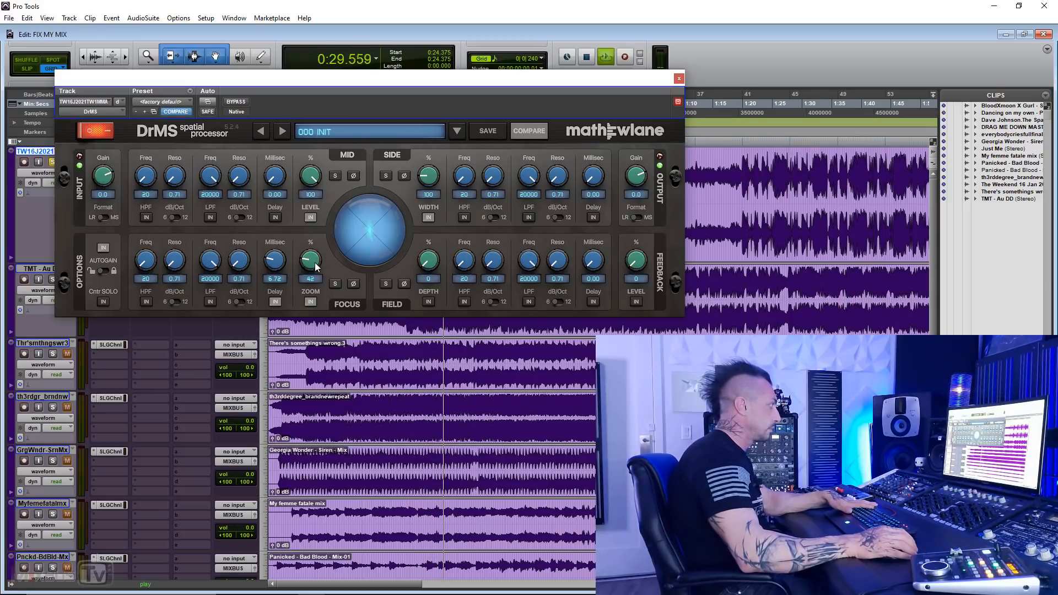
left_click_drag(311, 263, 314, 273)
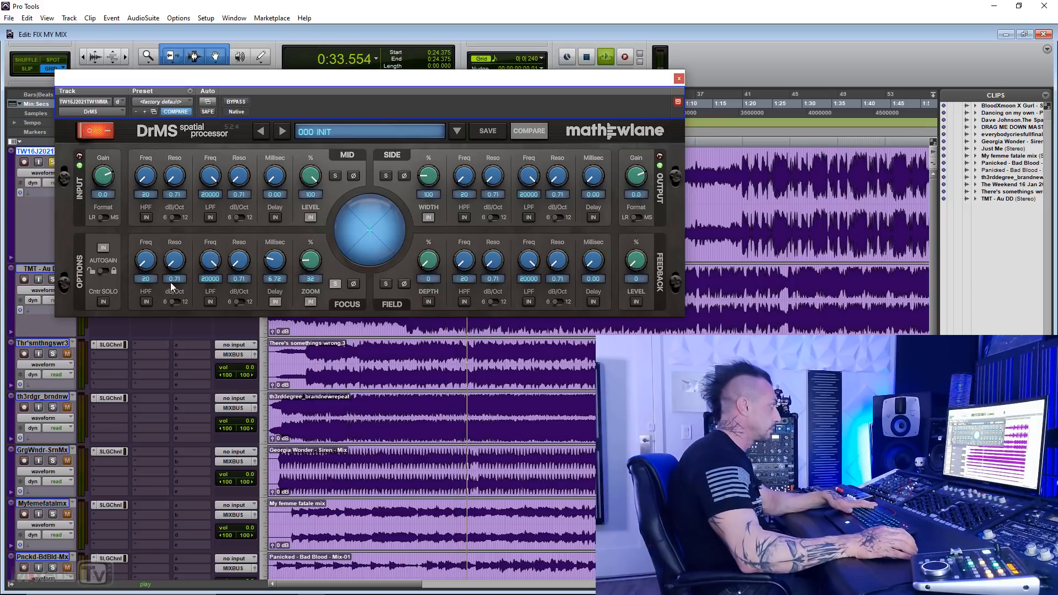
Step: Enable the Focus channel's high-pass filter in DrMS and raise its frequency to about 335 Hz while auditioning
left_click(148, 301)
key("space")
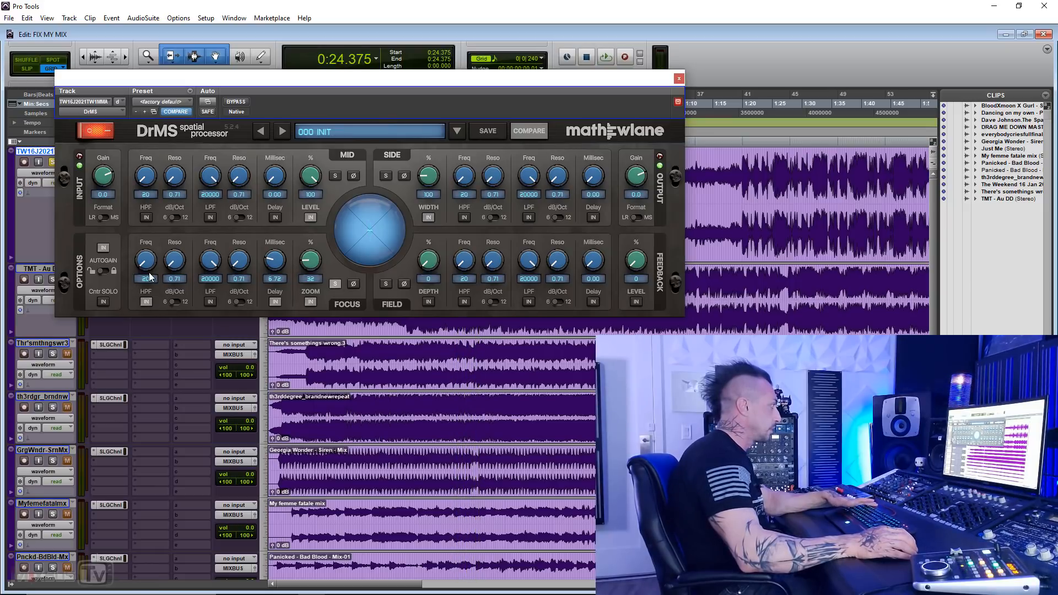
mouse_move(148, 267)
left_mouse_down()
mouse_move(148, 244)
mouse_move(148, 258)
left_mouse_up()
key("space")
key("space")
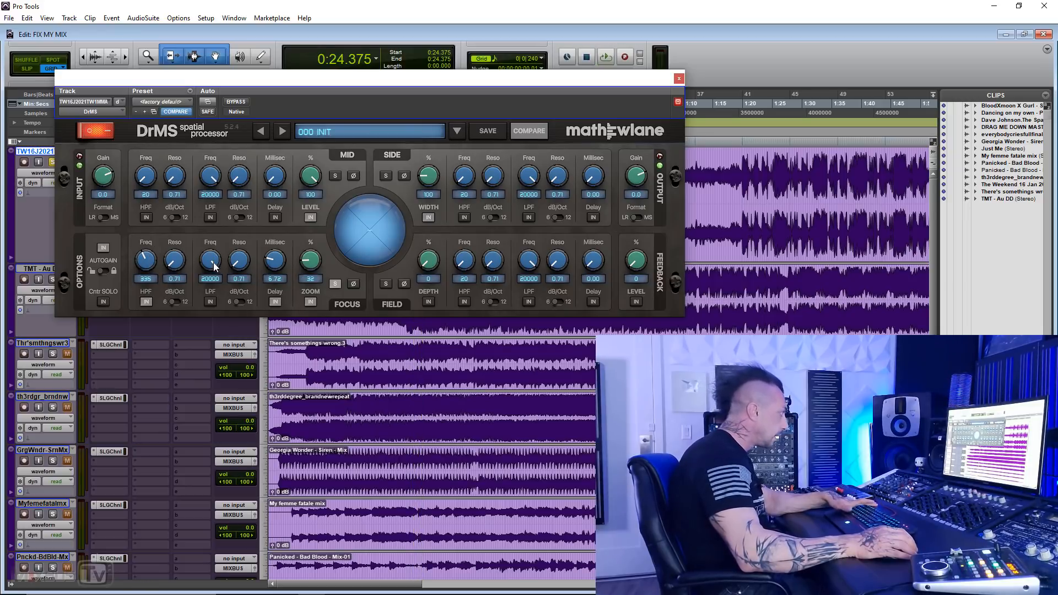
Step: Enable the Focus low-pass filter at about 3606 Hz, auditioning it in solo, and unsolo the Focus channel
left_click_drag(213, 262, 209, 303)
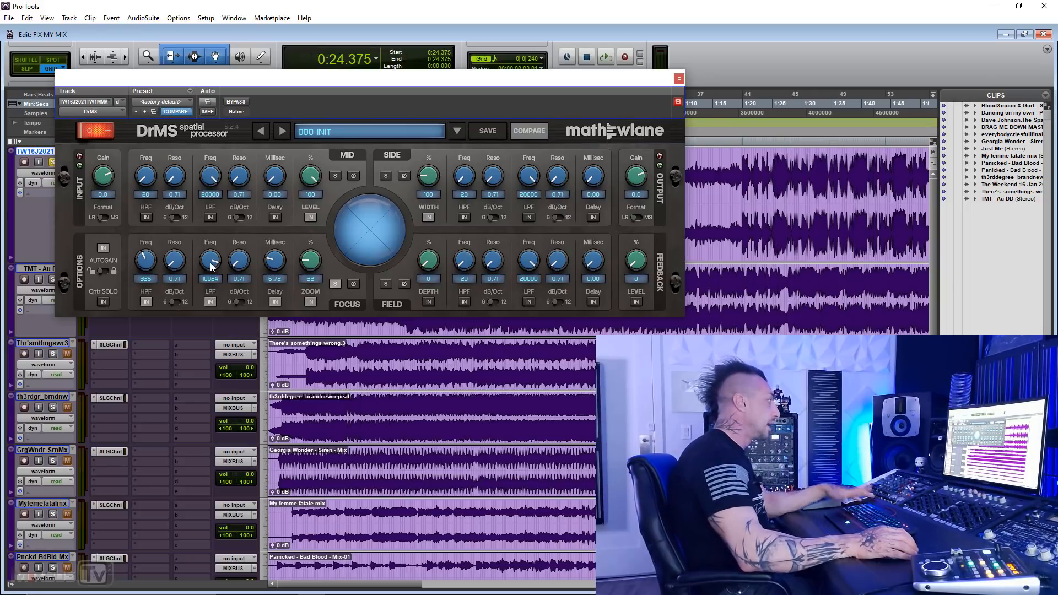
left_click_drag(211, 268, 207, 306)
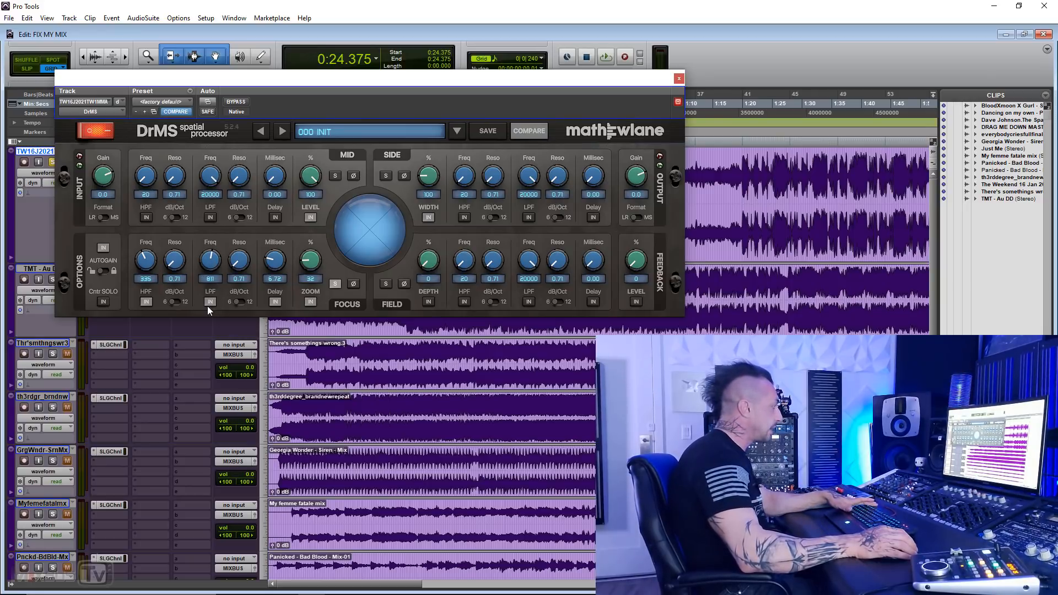
key("space")
left_click_drag(212, 262, 213, 256)
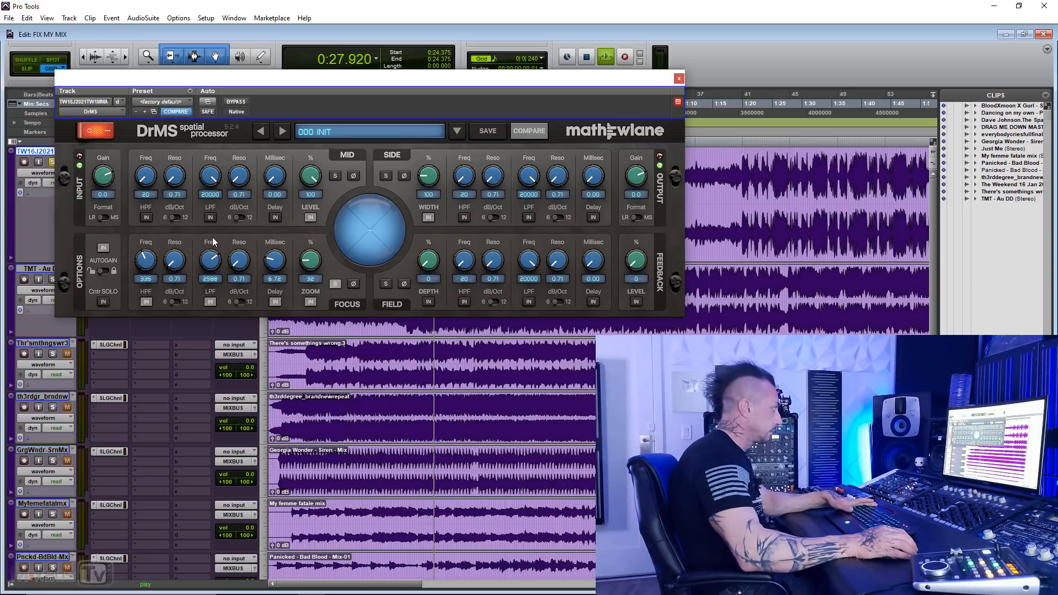
left_click_drag(213, 235, 213, 233)
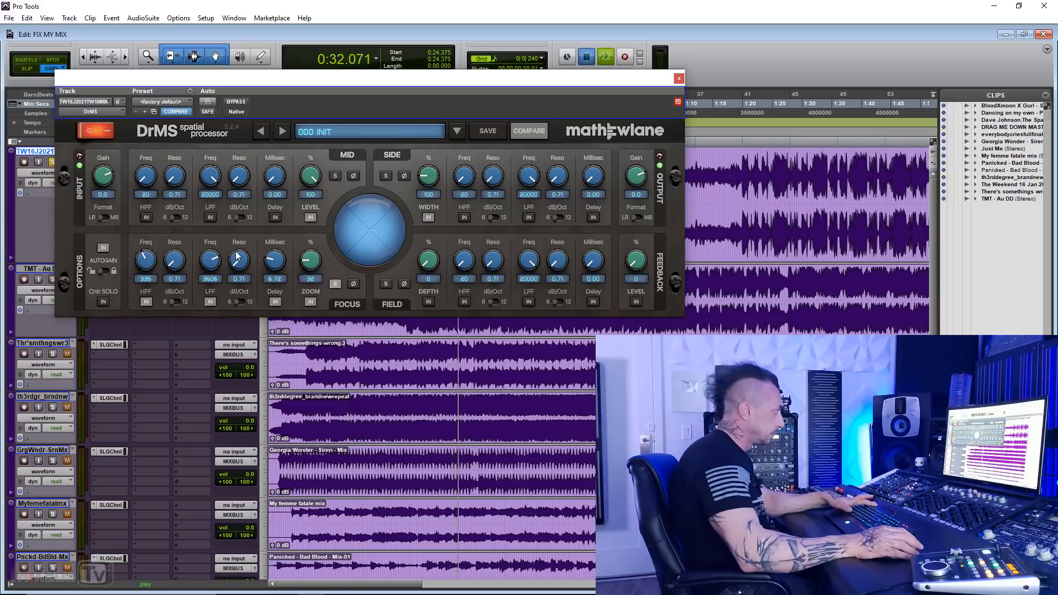
key("space")
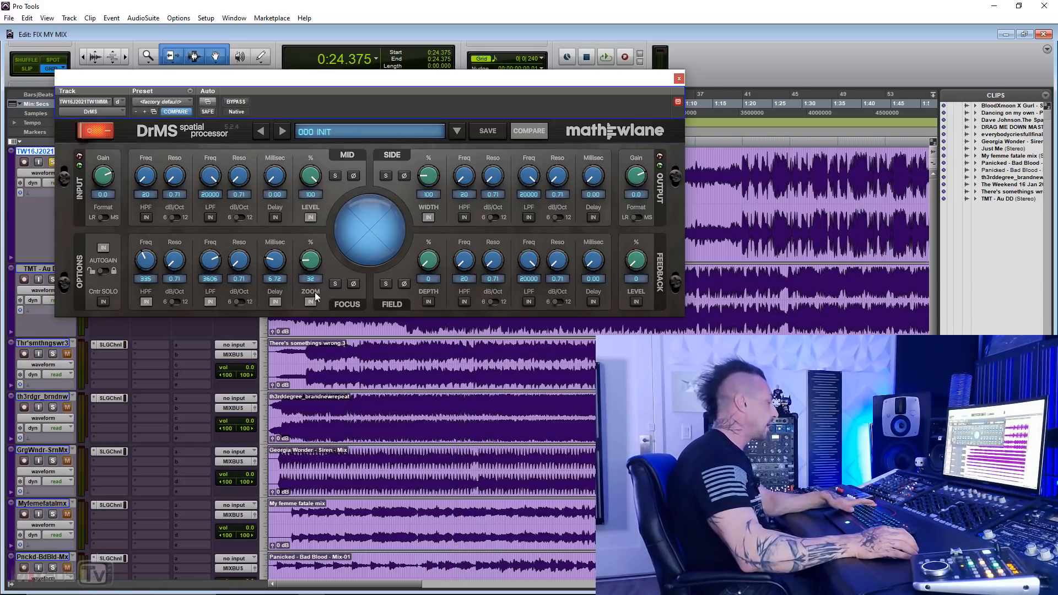
Step: Raise the Focus zoom to about 42% during playback, compare DrMS with its bypass and close the plug-in
key("space")
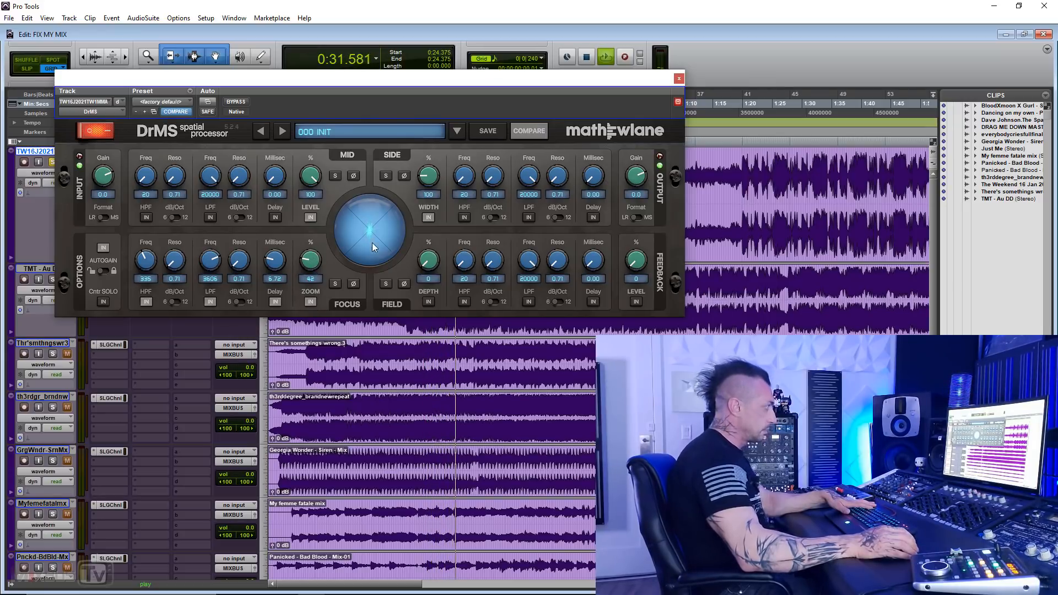
left_click(238, 102)
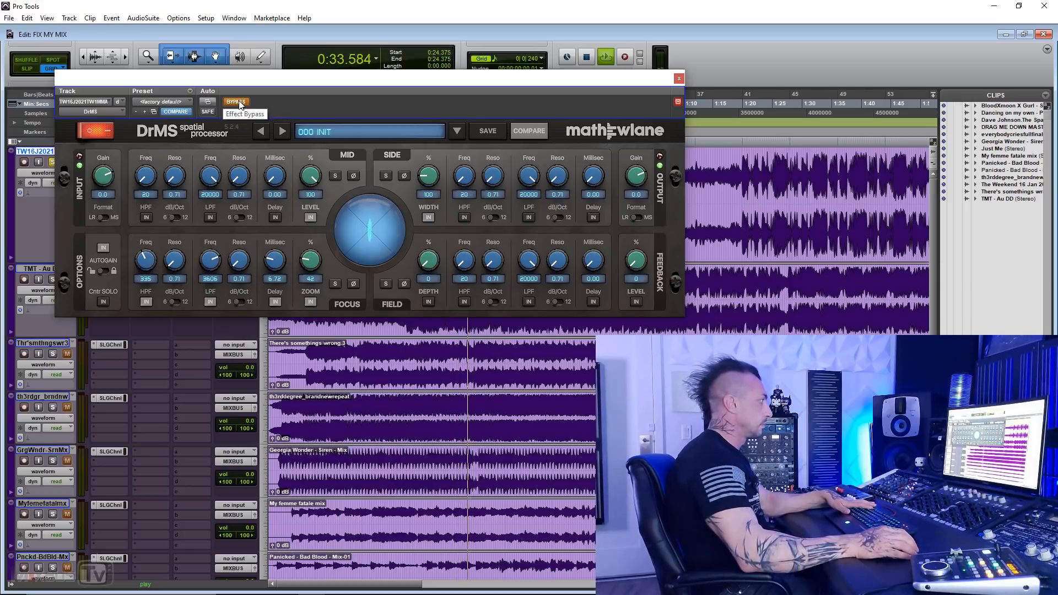
left_click(239, 103)
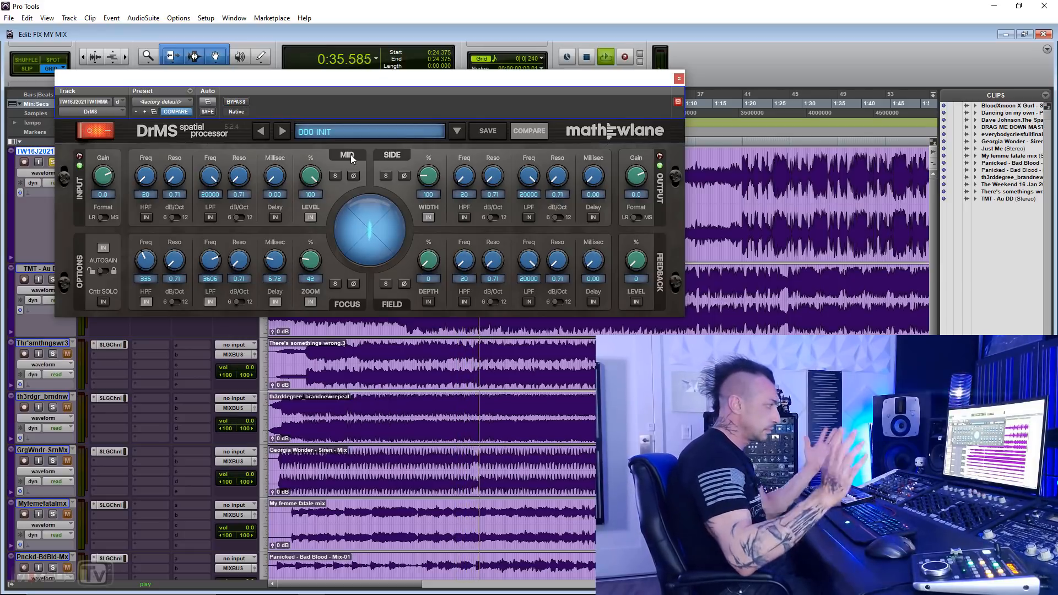
key("space")
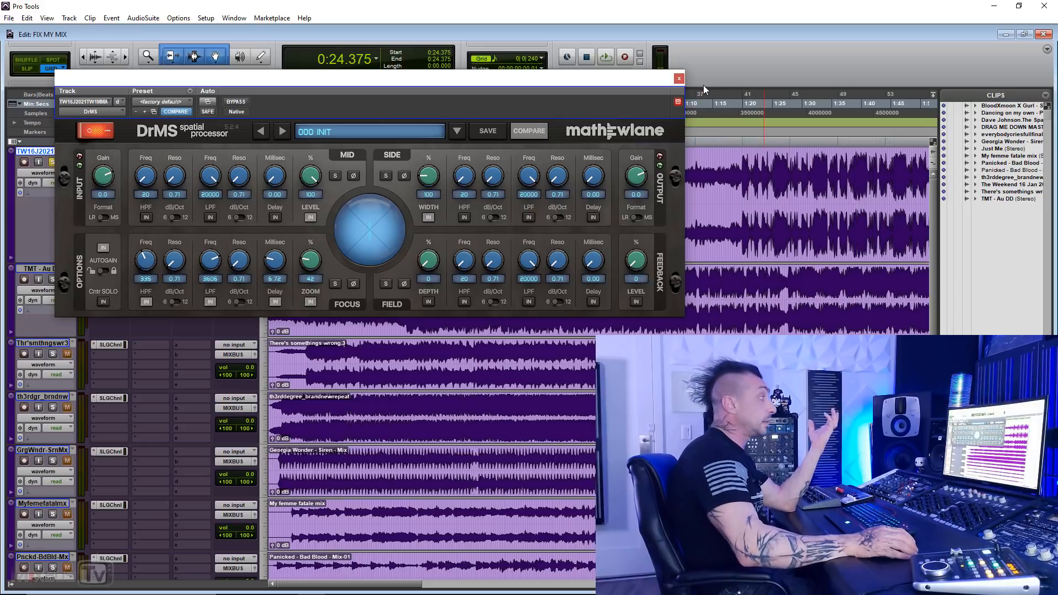
left_click(678, 79)
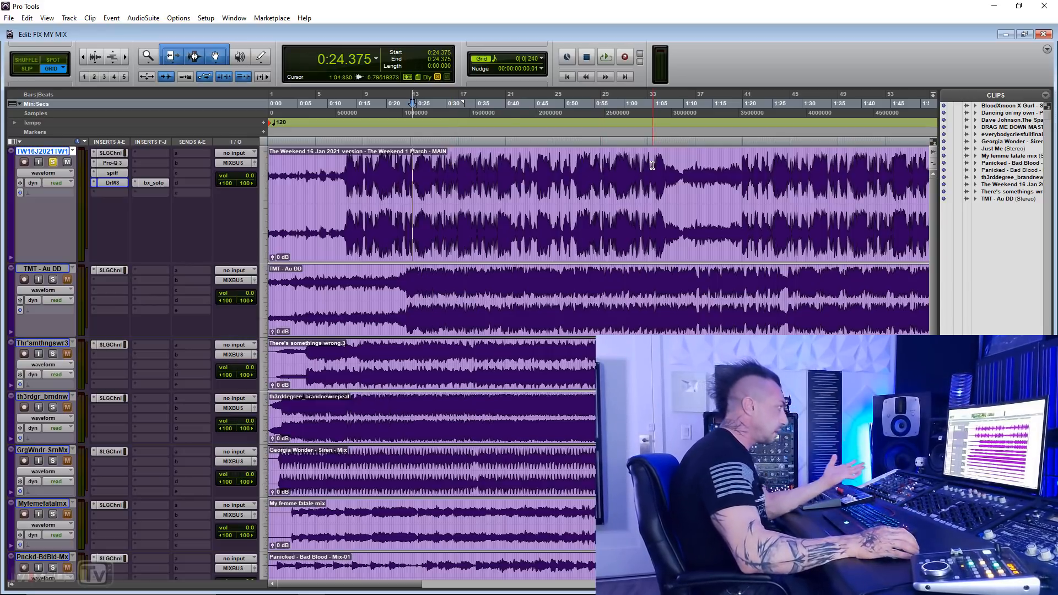
Step: Play from 0:32.250, try a bell boost of about 1 dB near 189 Hz in the first track's Pro-Q 3, and delete that band
left_click(459, 159)
key("space")
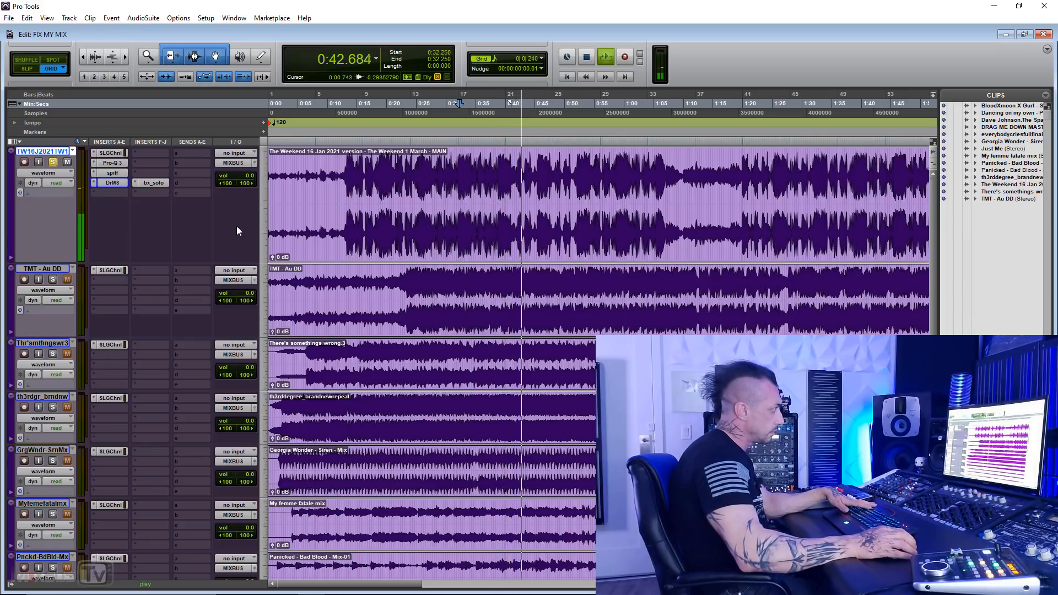
left_click(110, 162)
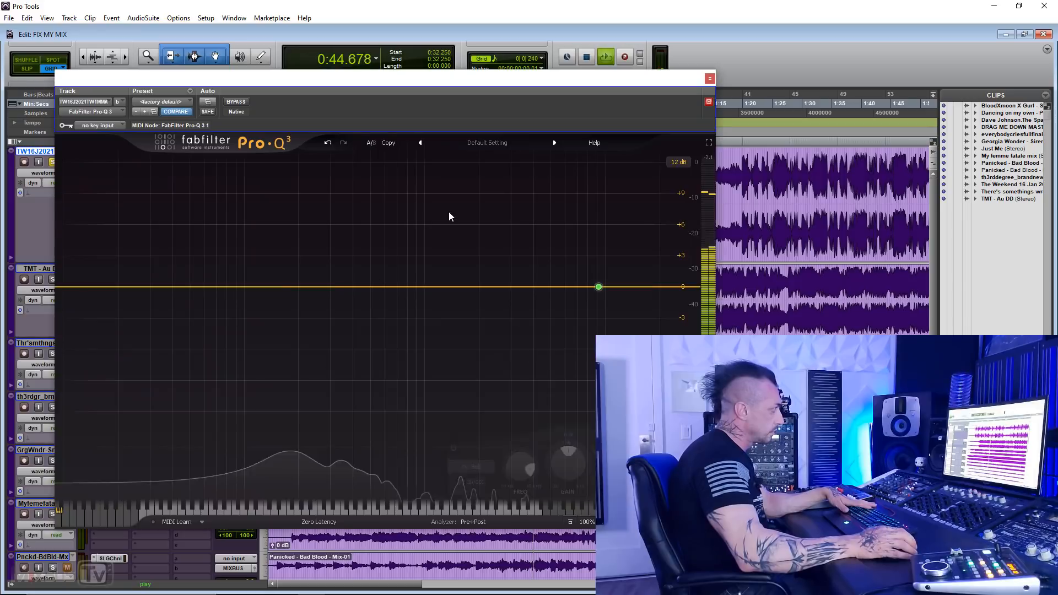
left_click_drag(500, 287, 296, 273)
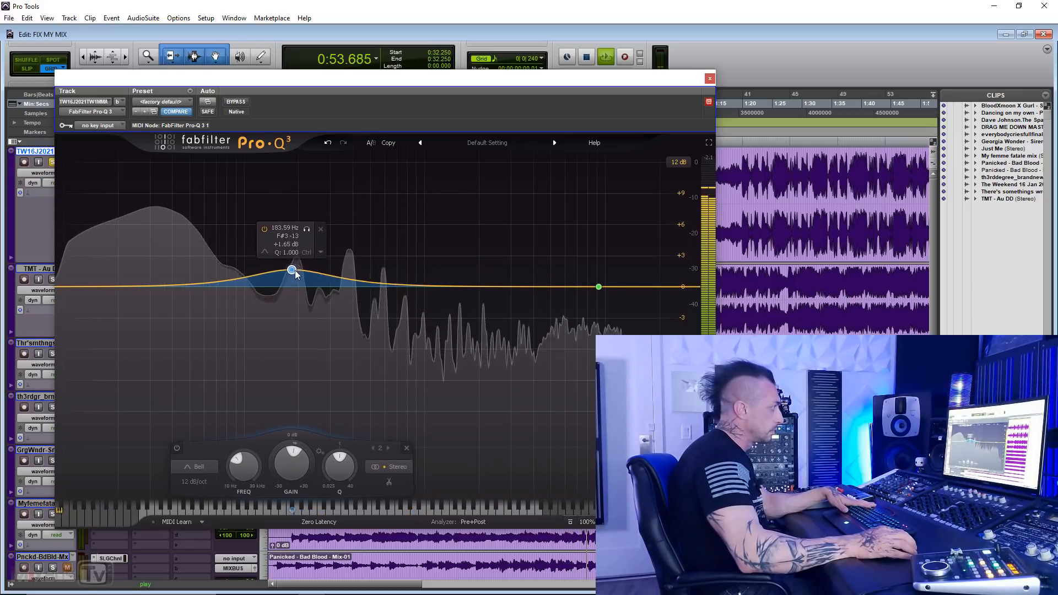
left_click(406, 448)
left_click(710, 79)
key("space")
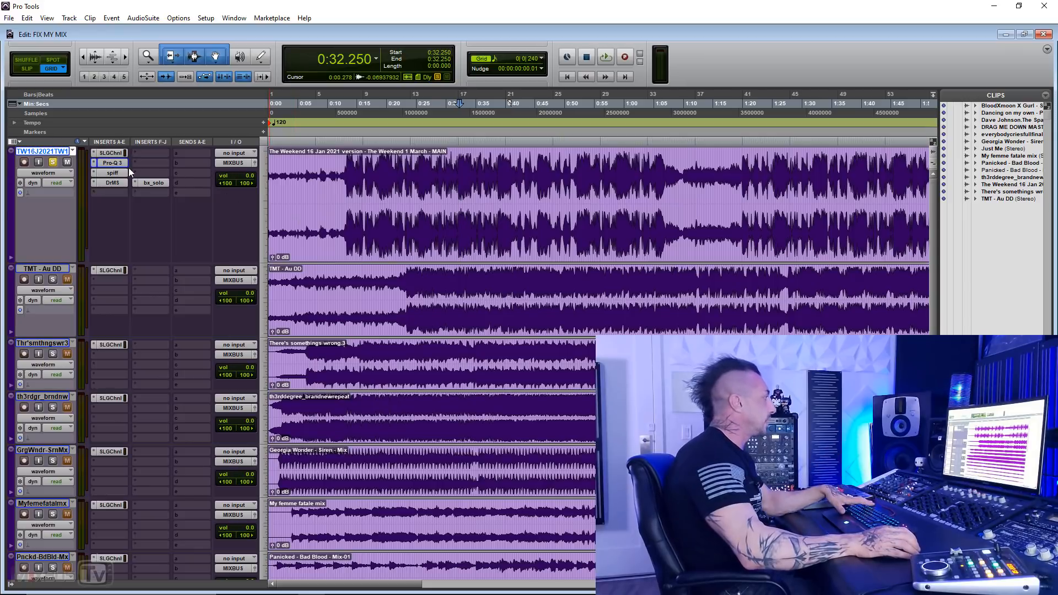
Step: Add a bell band in the first track's Pro-Q 3 at about 3745 Hz with a boost of about 0.9 dB
left_click(114, 163)
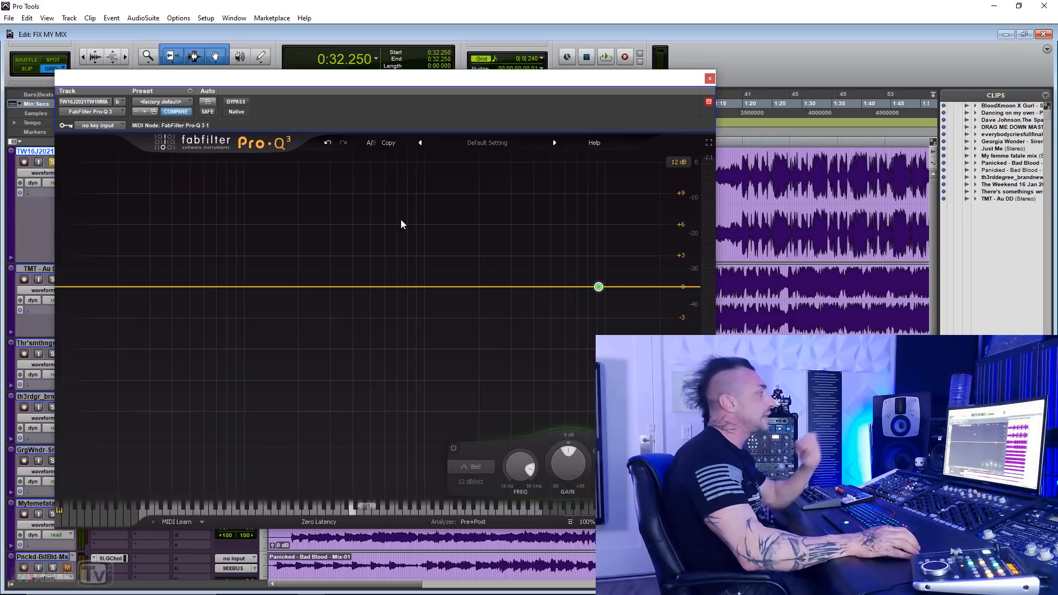
left_click(501, 287)
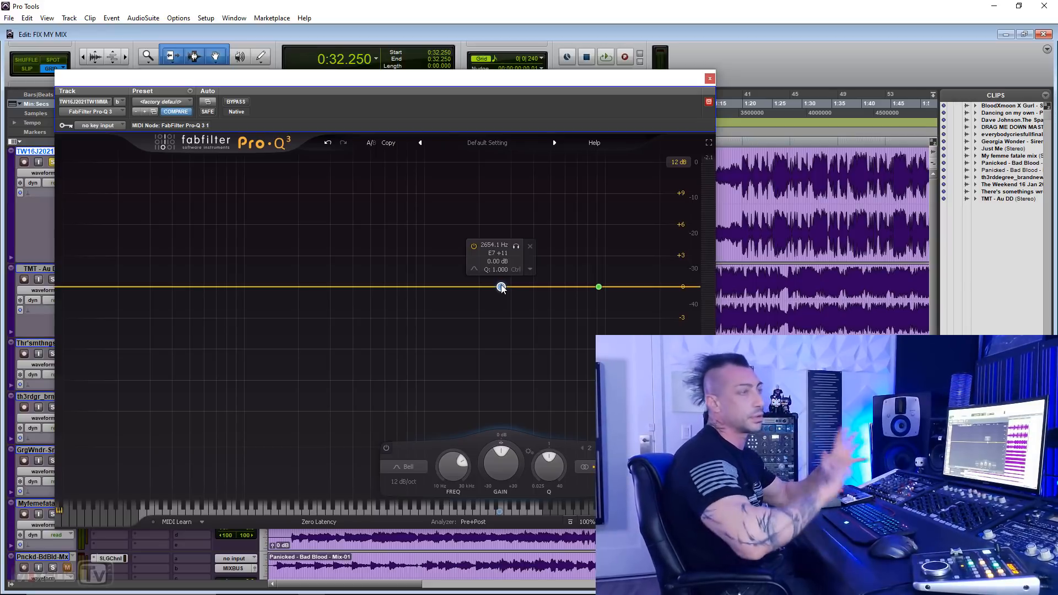
key("space")
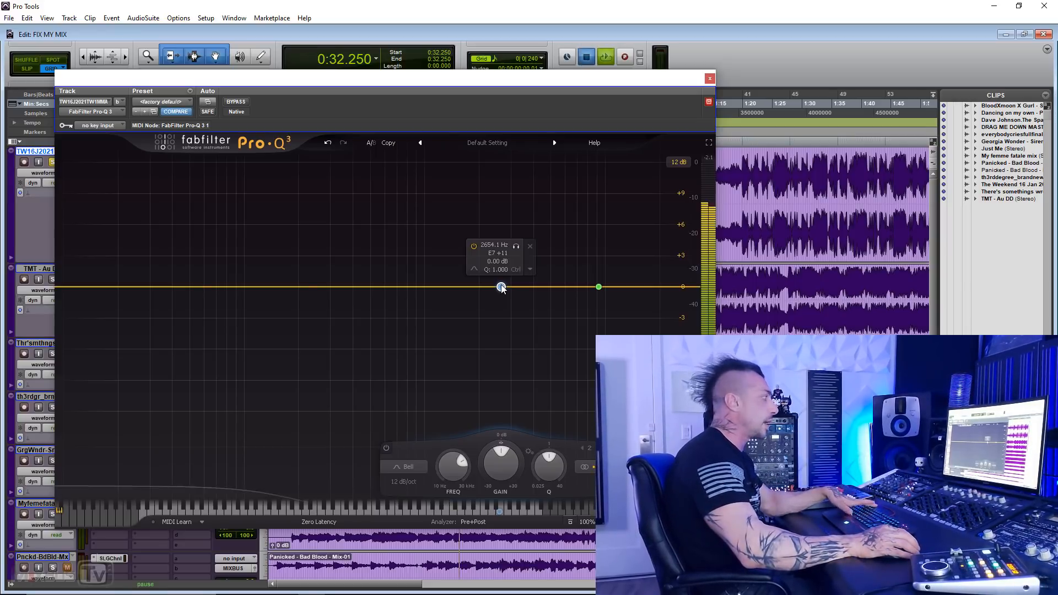
left_click_drag(501, 285, 528, 277)
key("space")
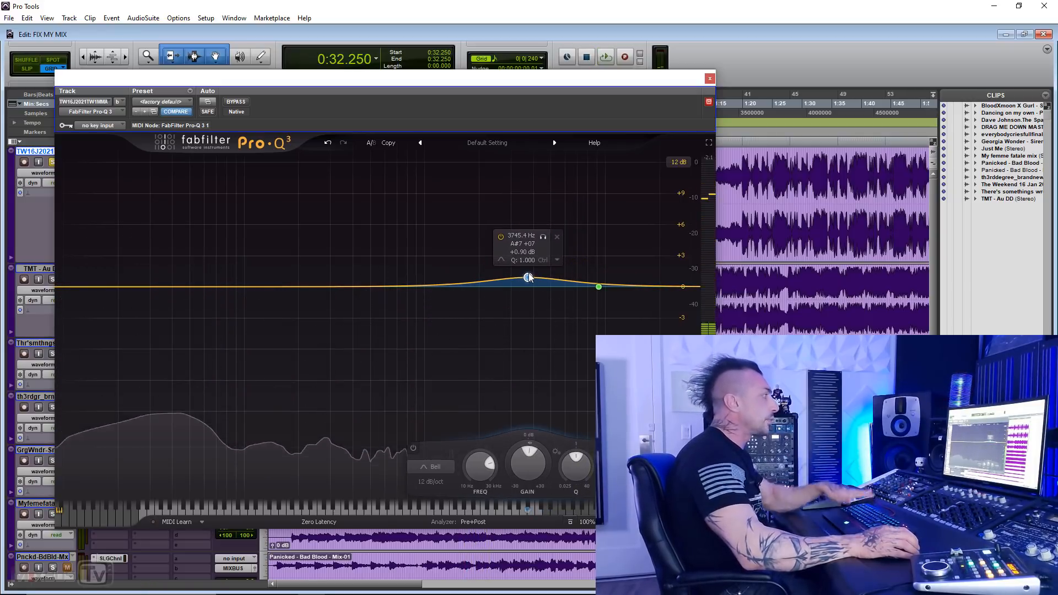
Step: Add a low bell band at about 137 Hz boosted by about 3.2 dB, and compare Pro-Q 3 with its bypass during playback
left_click_drag(302, 287, 270, 287)
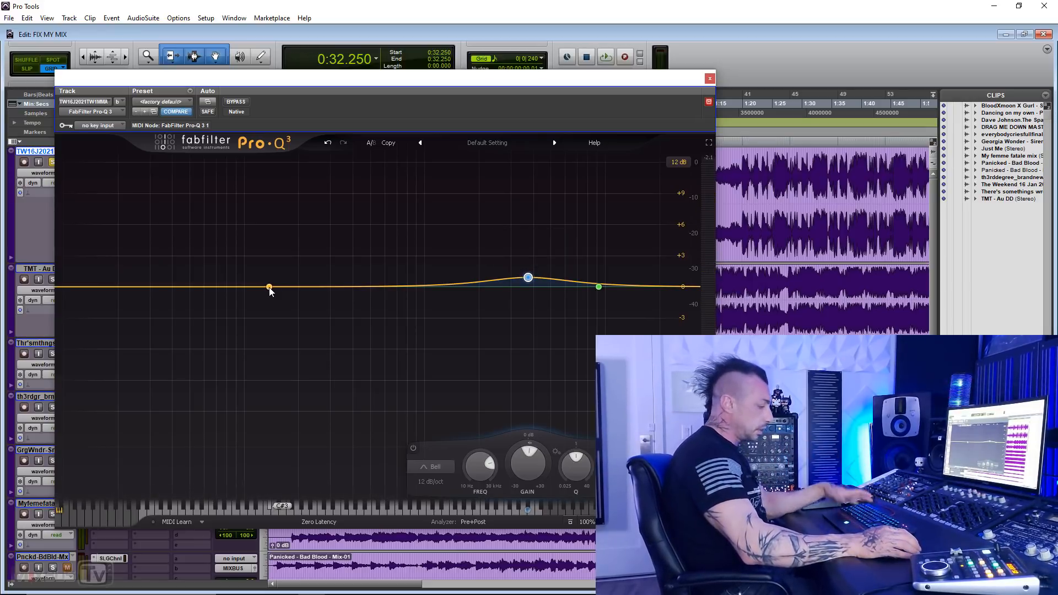
key("space")
left_click_drag(269, 287, 269, 255)
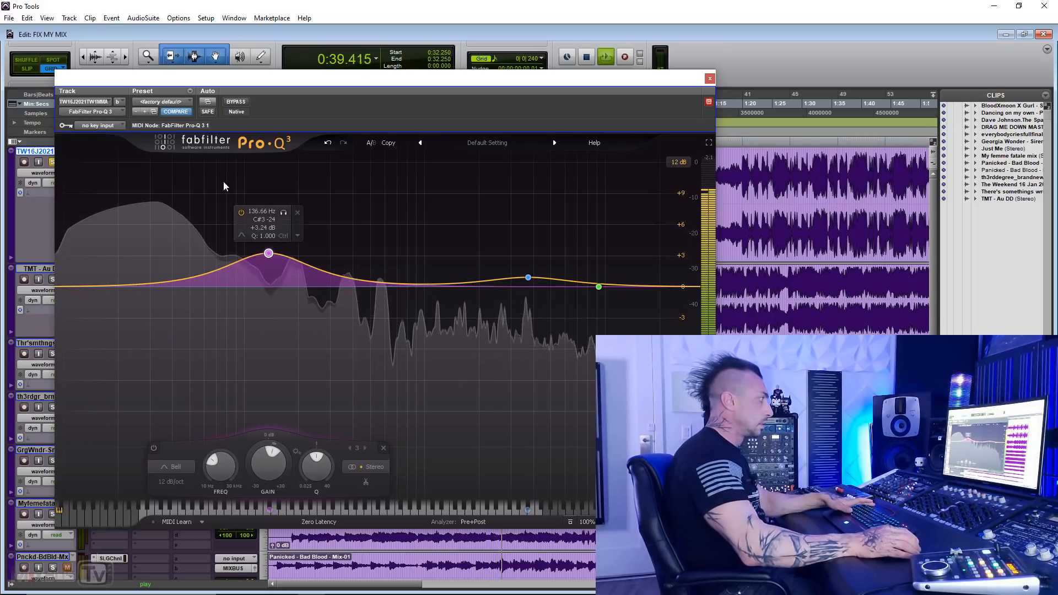
left_click(235, 102)
left_click(235, 102)
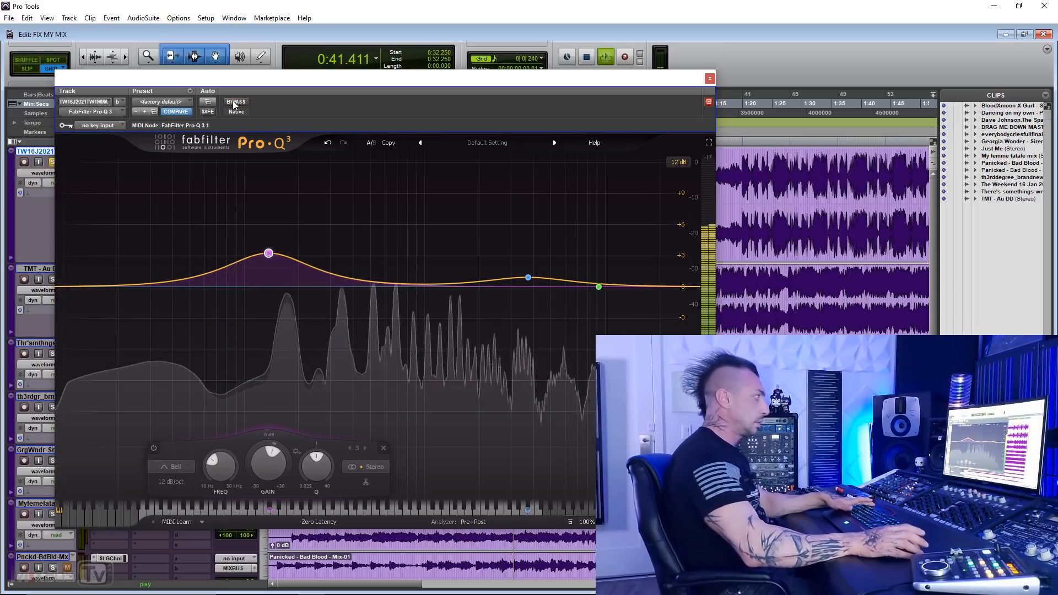
key("space")
Step: Reduce the low bell band's boost to about 1.3 dB at about 135 Hz
mouse_move(270, 257)
left_click_drag(269, 256, 269, 265)
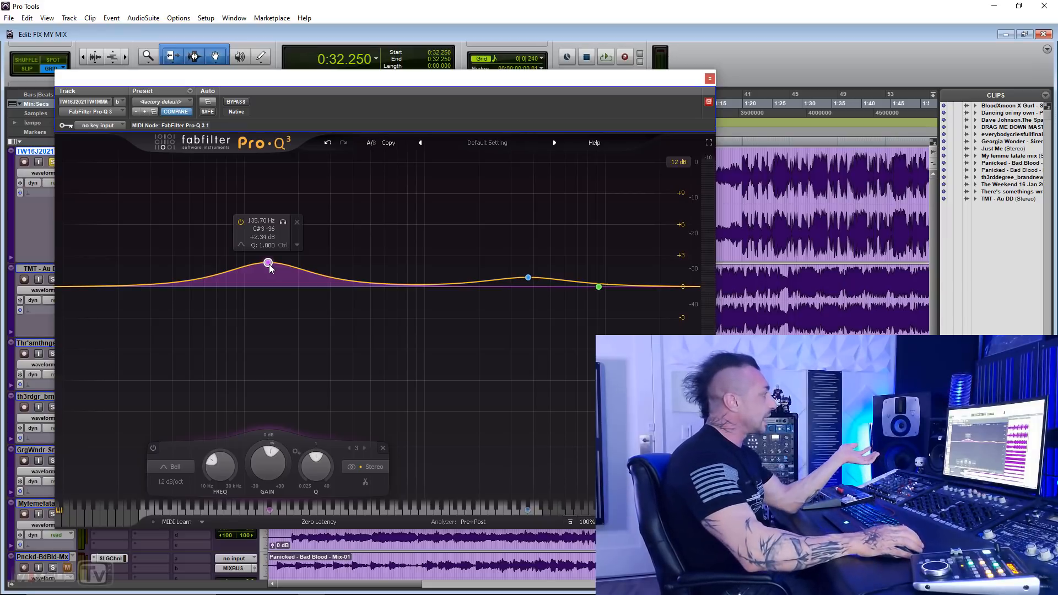
left_click_drag(269, 269, 269, 278)
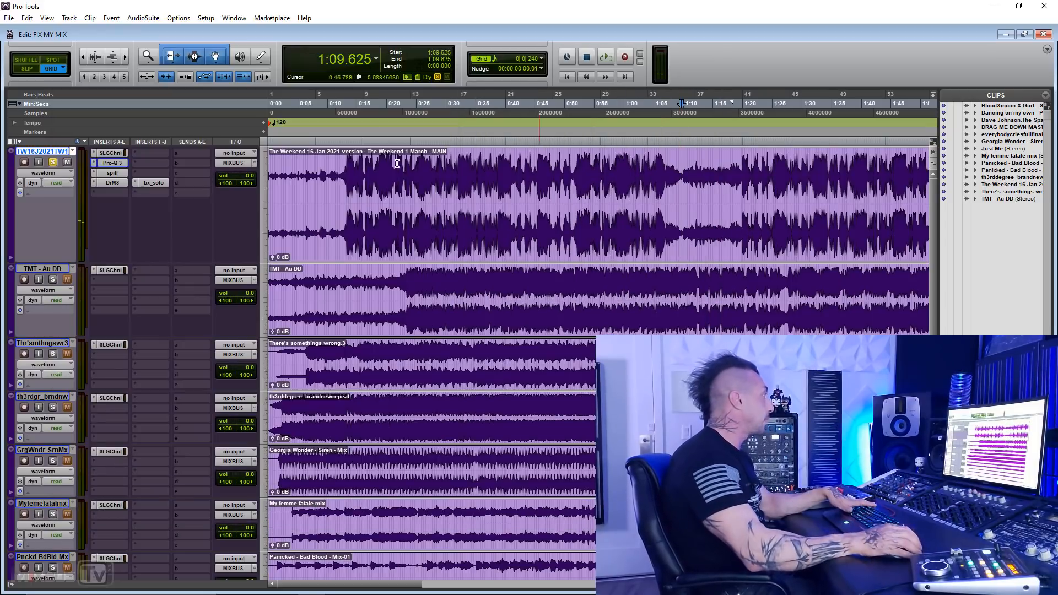
Step: Audition the processed first track without the EQ window open, zooming out the timeline and playing from 1:02.250
key("space")
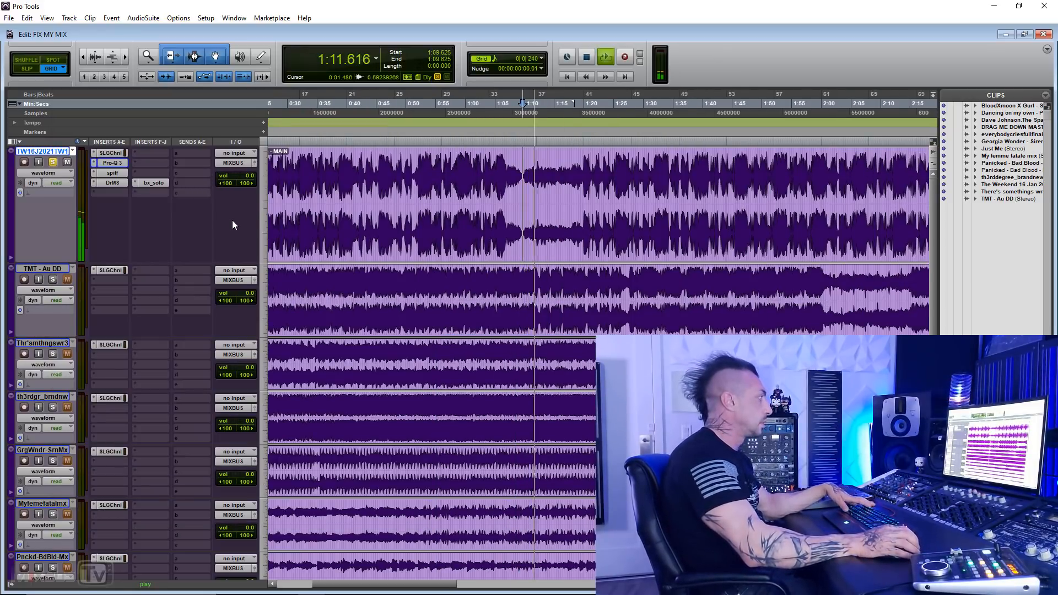
key("r")
left_click(452, 168)
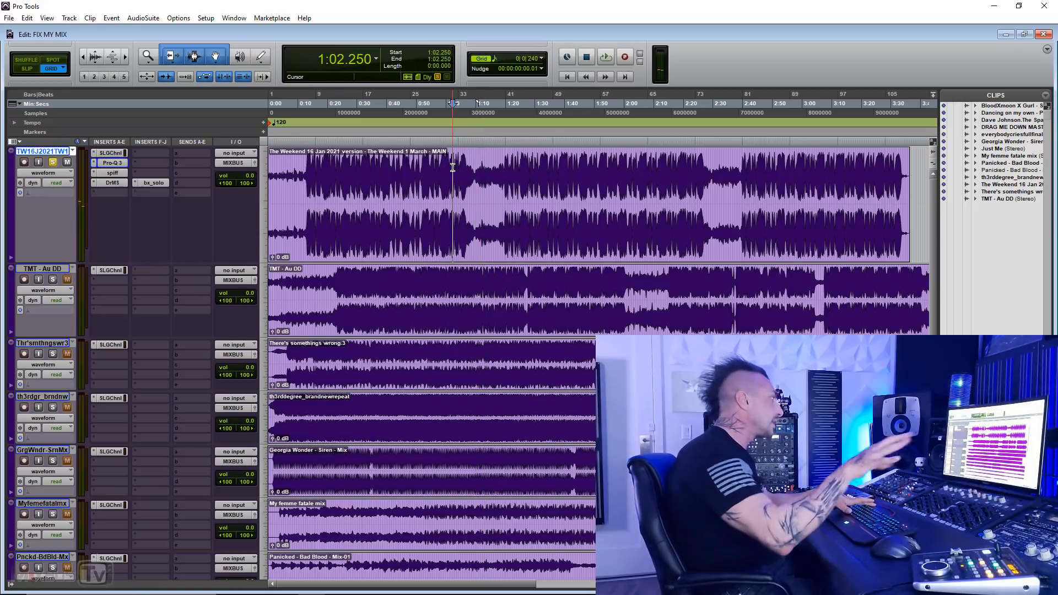
key("space")
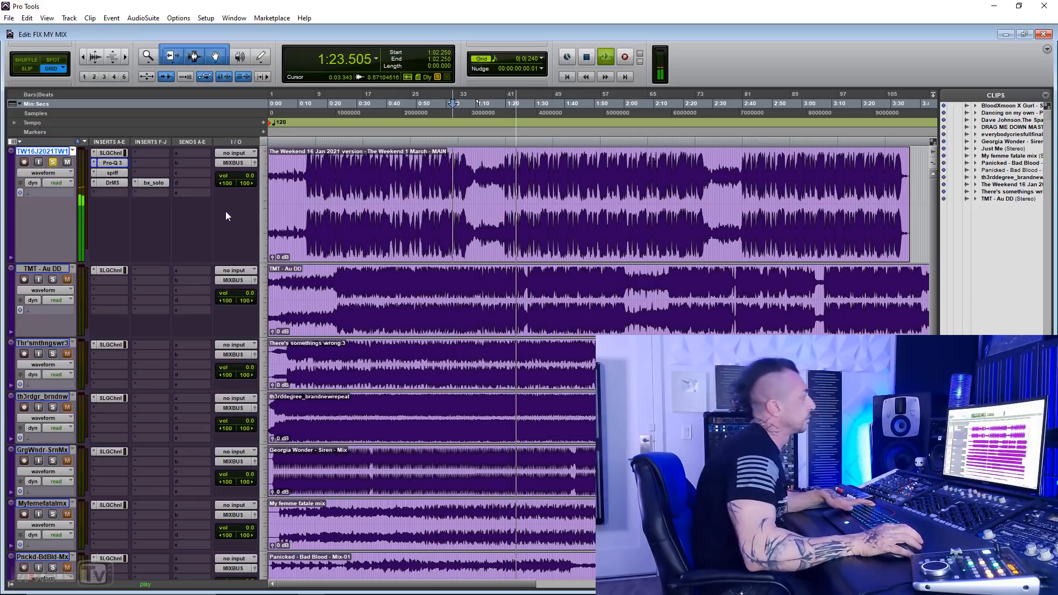
Step: Play the first track's transition into the quiet breakdown from 1:05.125
key("space")
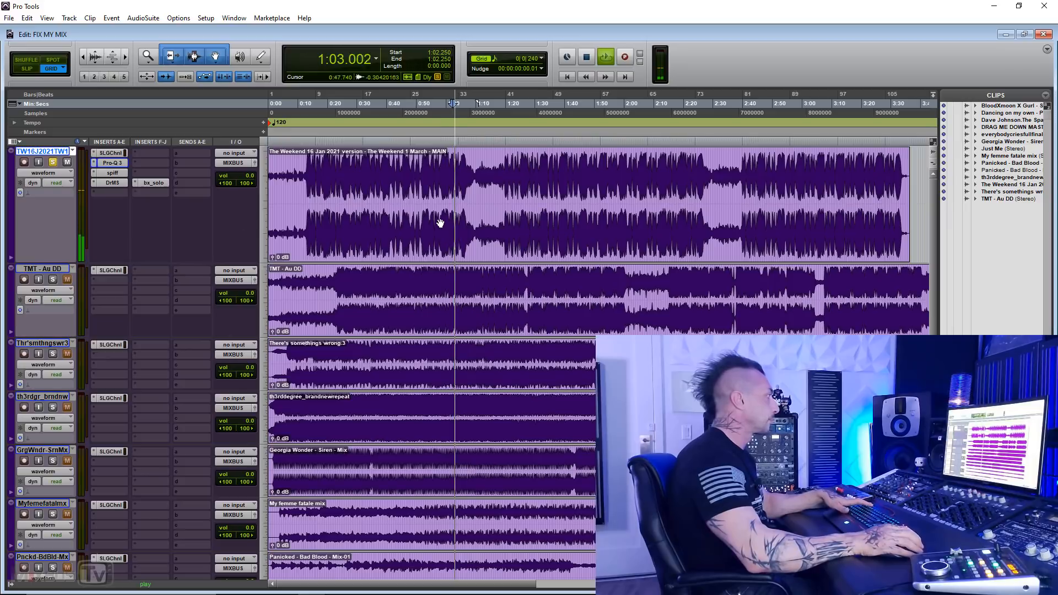
key("t")
key("t")
key("t")
left_click(646, 178)
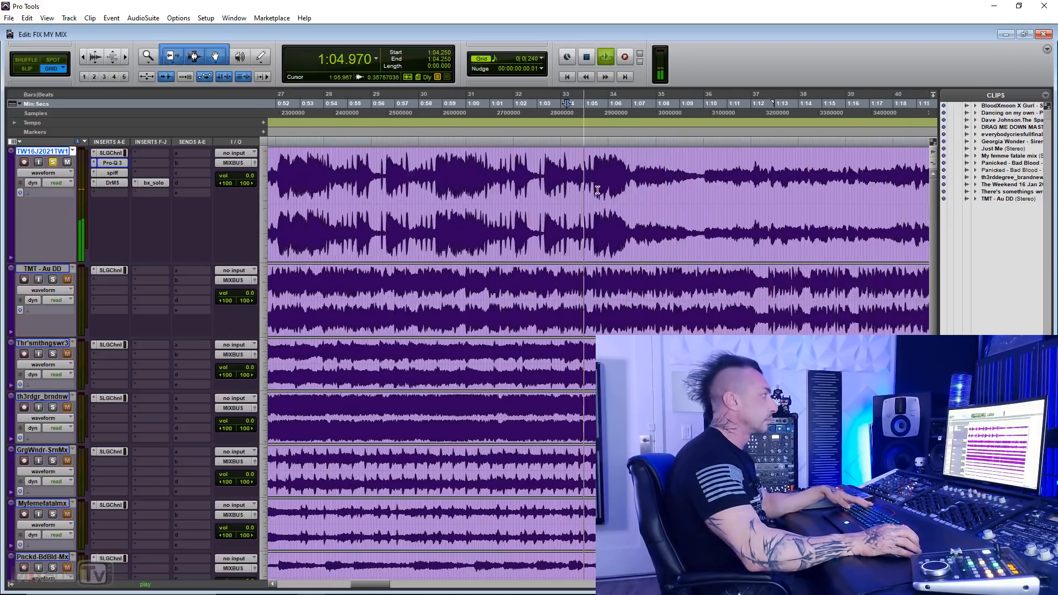
left_click(508, 167)
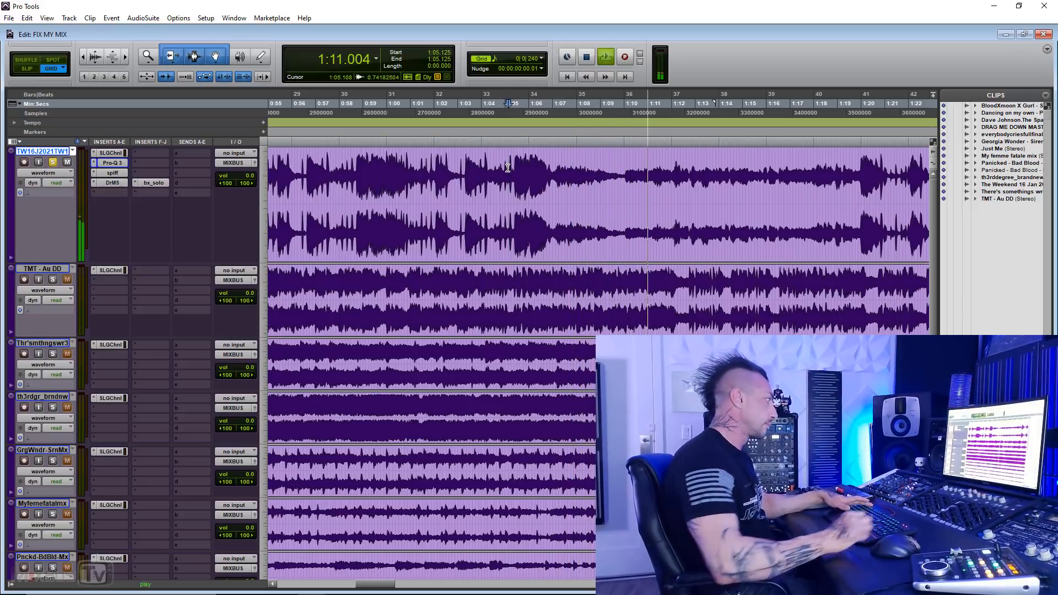
key("r")
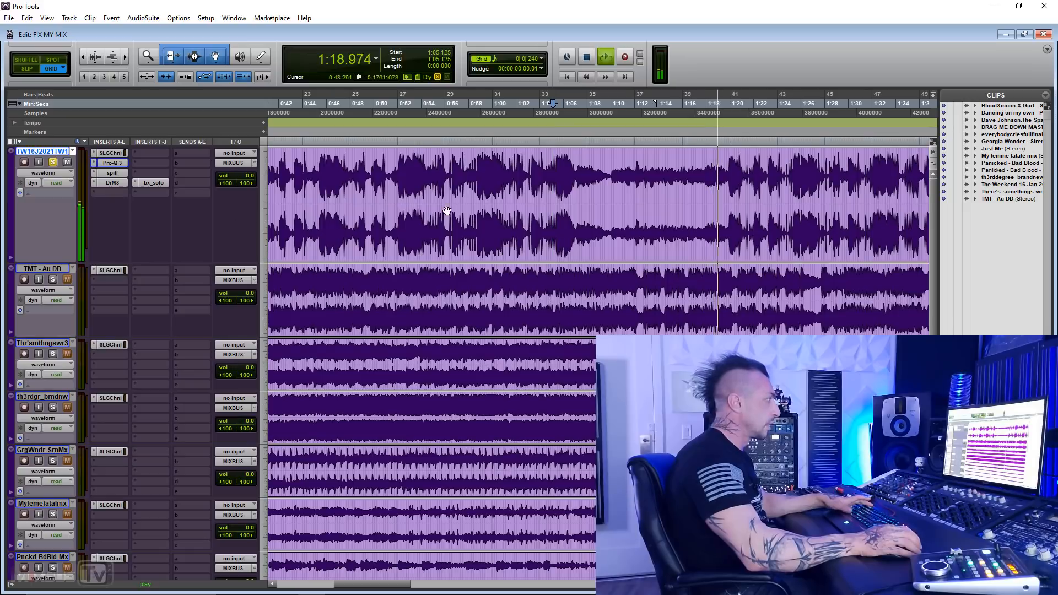
key("space")
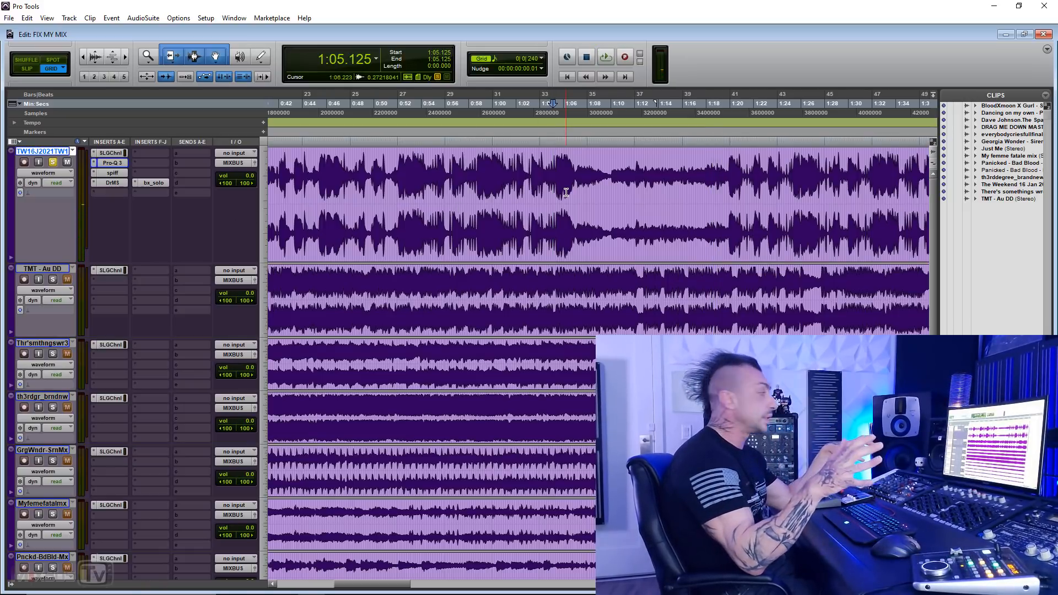
Step: Mark the first track's fading passage from 1:06.875 to 1:09.750, and play the transition from 1:06.375
left_click_drag(579, 178, 608, 177)
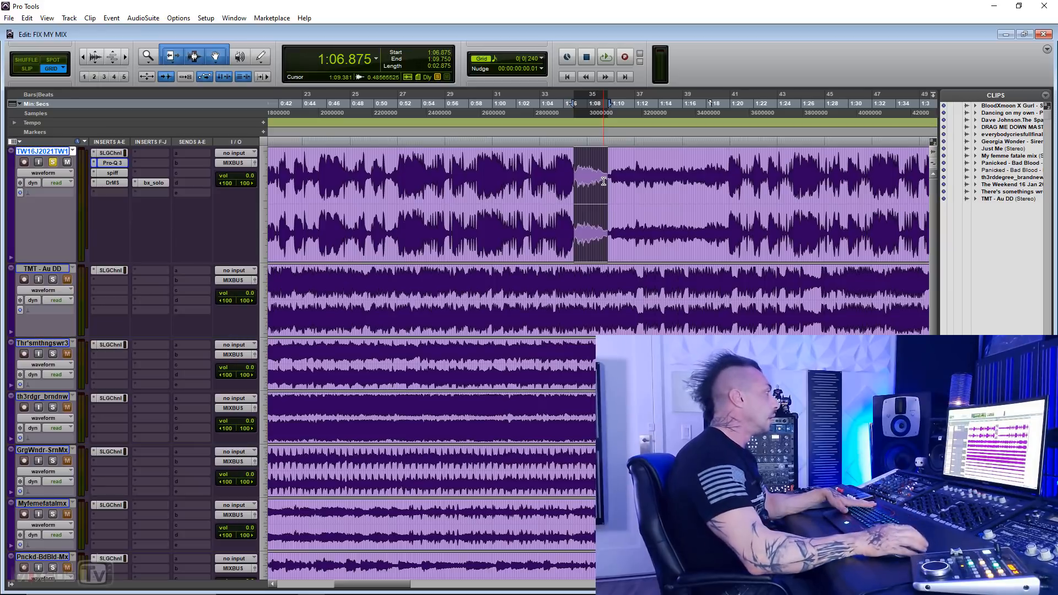
left_click(568, 167)
key("space")
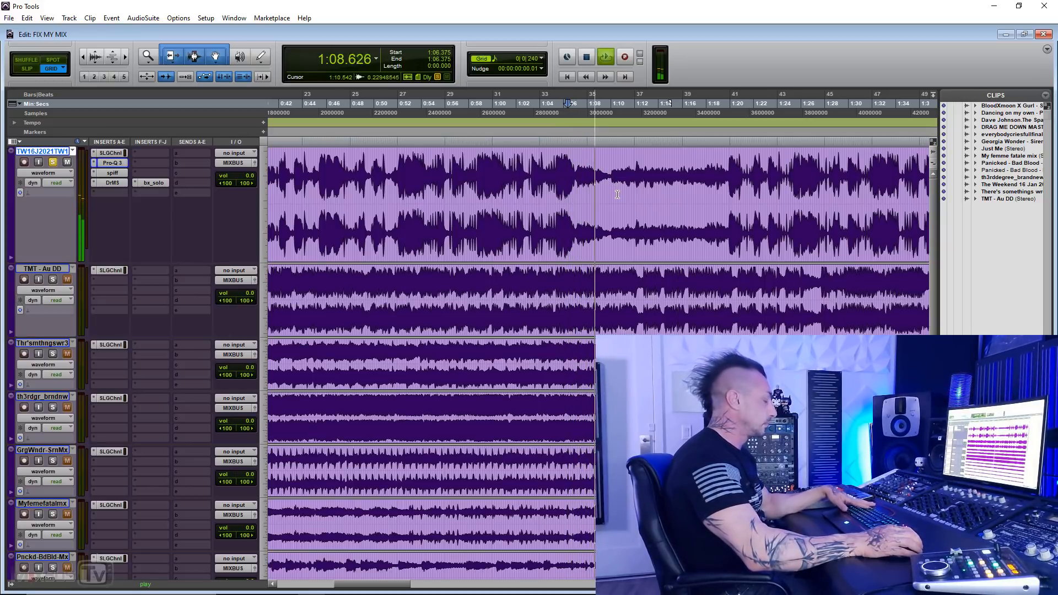
scroll(557, 214, "right", 3)
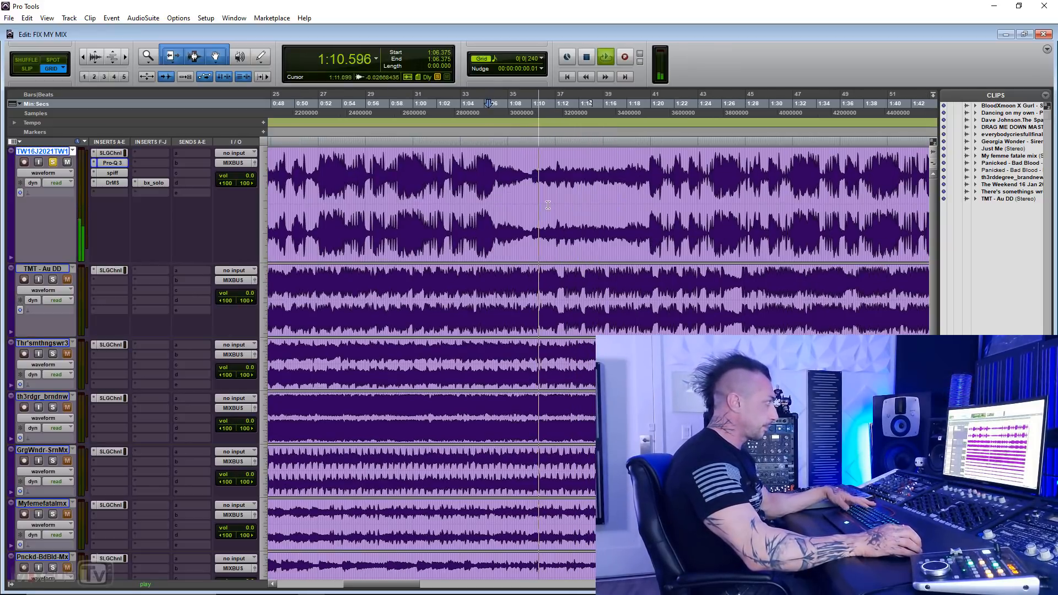
key("space")
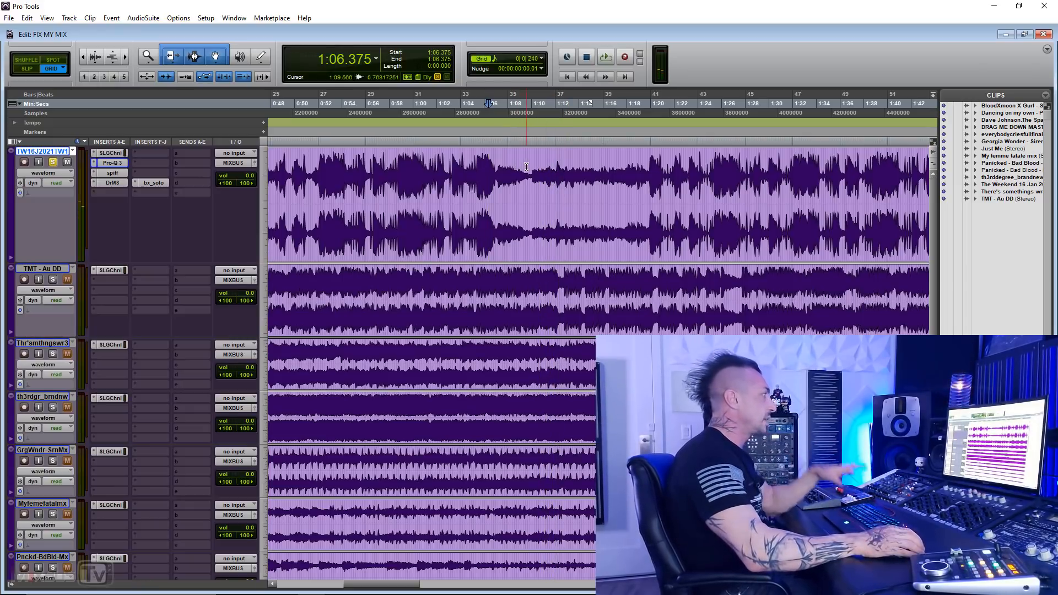
Step: Select the first track's quiet section from 1:09.750 to 1:20.000 and audition it
left_click_drag(529, 166, 651, 161)
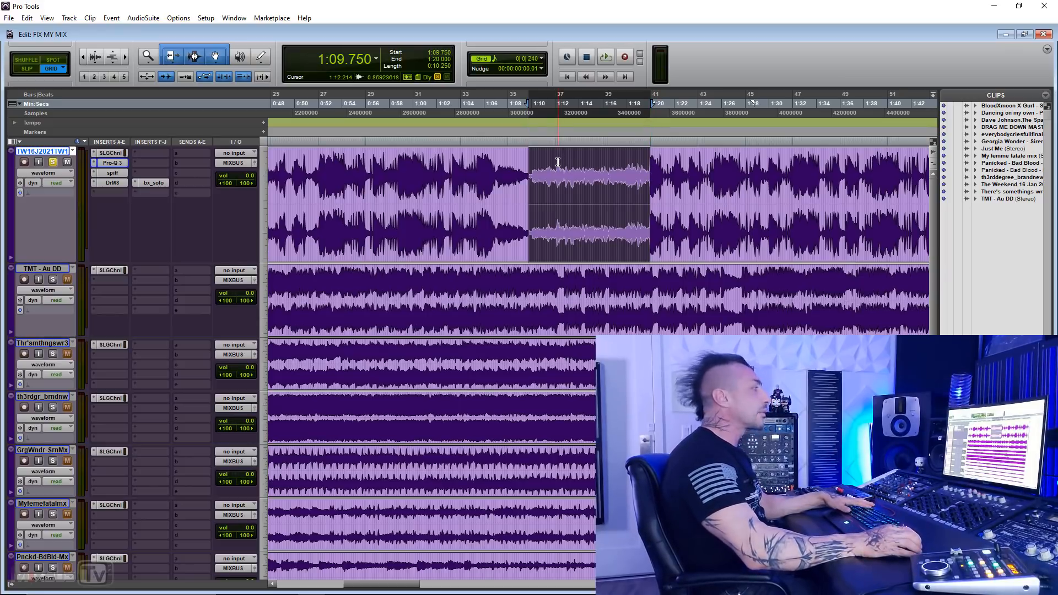
key("space")
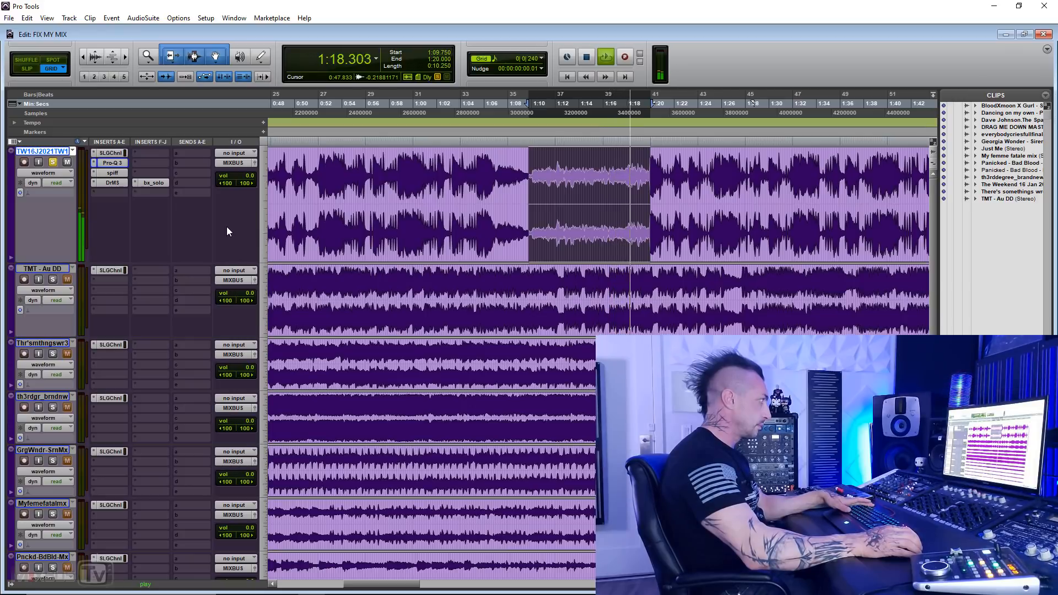
key("space")
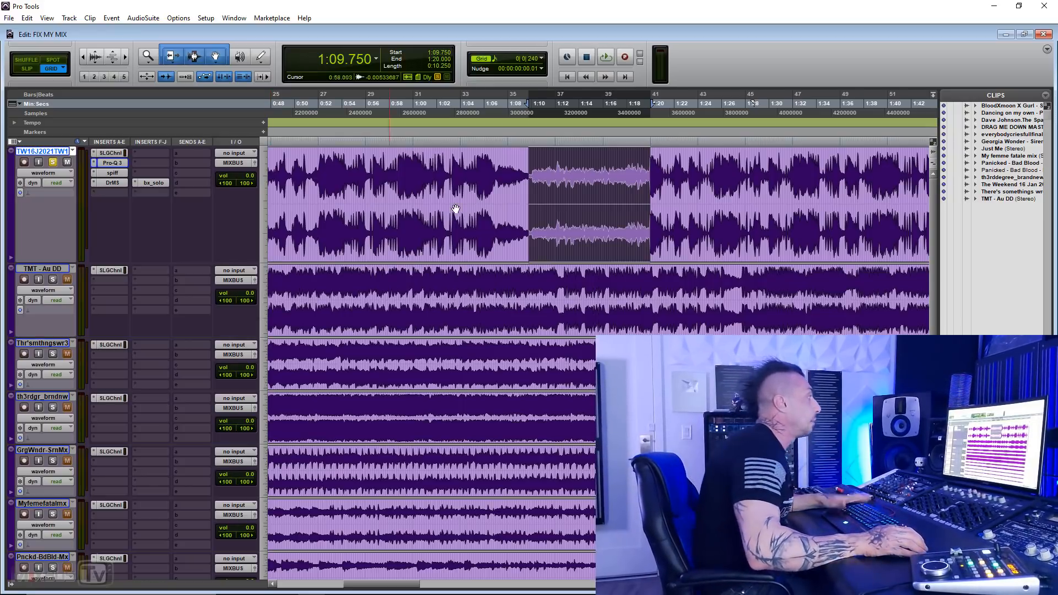
Step: Play the first track from 1:18.375 to hear the full section come back in
left_click(626, 178)
left_click(637, 177)
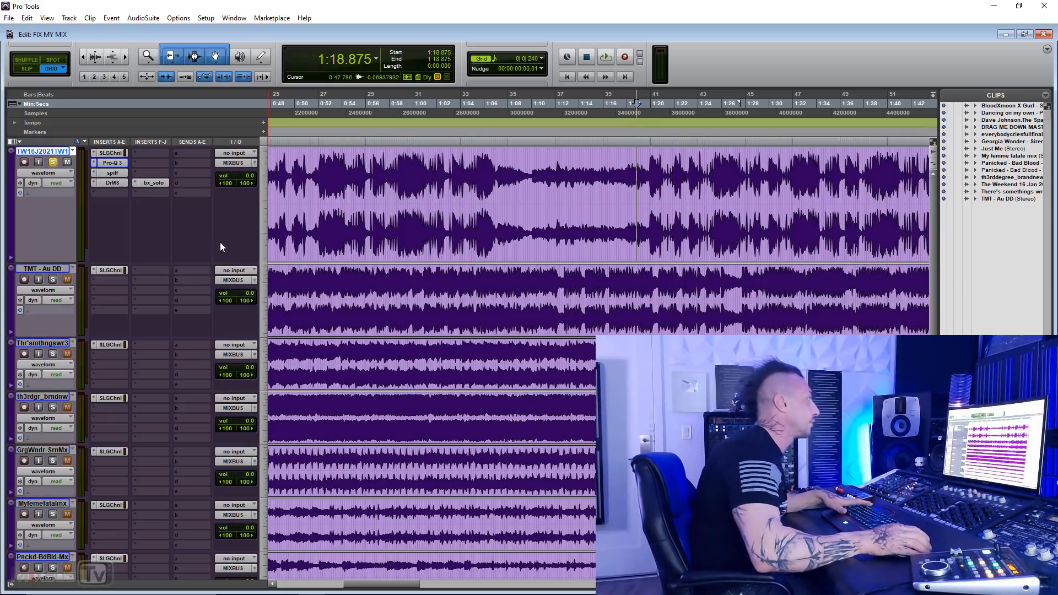
left_click(631, 164)
key("space")
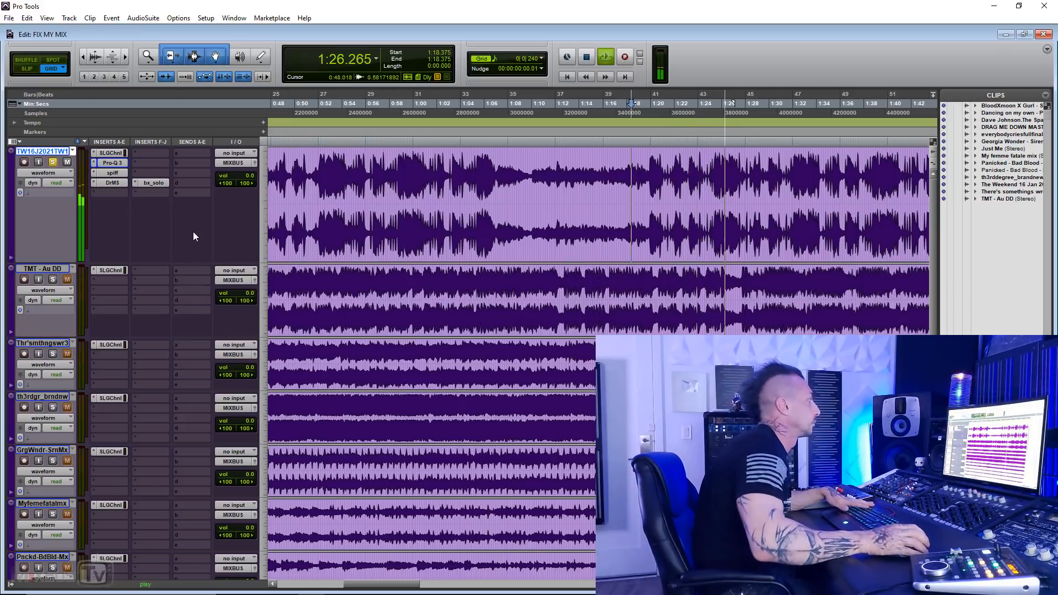
Step: Move DrMS down one insert slot on the first track to free the slot below spiff
key("r")
key("t")
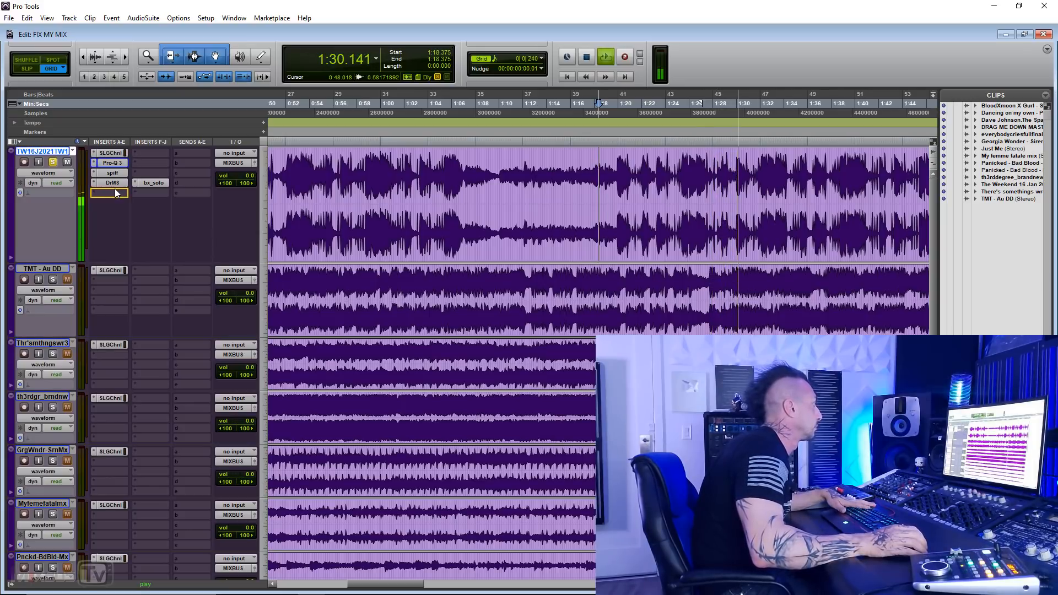
left_click_drag(114, 188, 113, 193)
key("r")
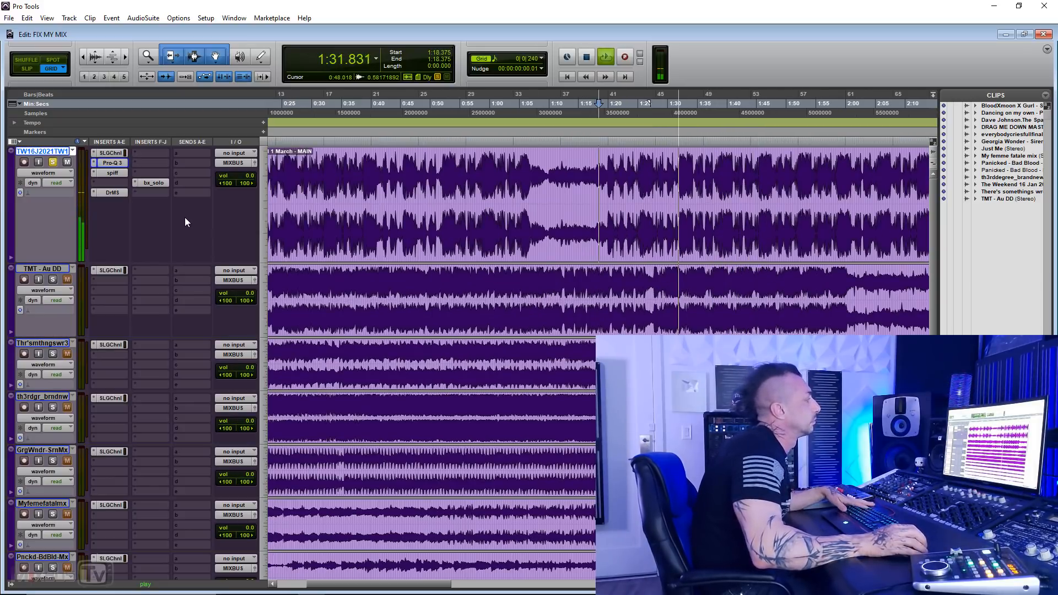
Step: Check the first track's side signal by briefly engaging S Solo in bx_solo, and end playback
left_click(152, 184)
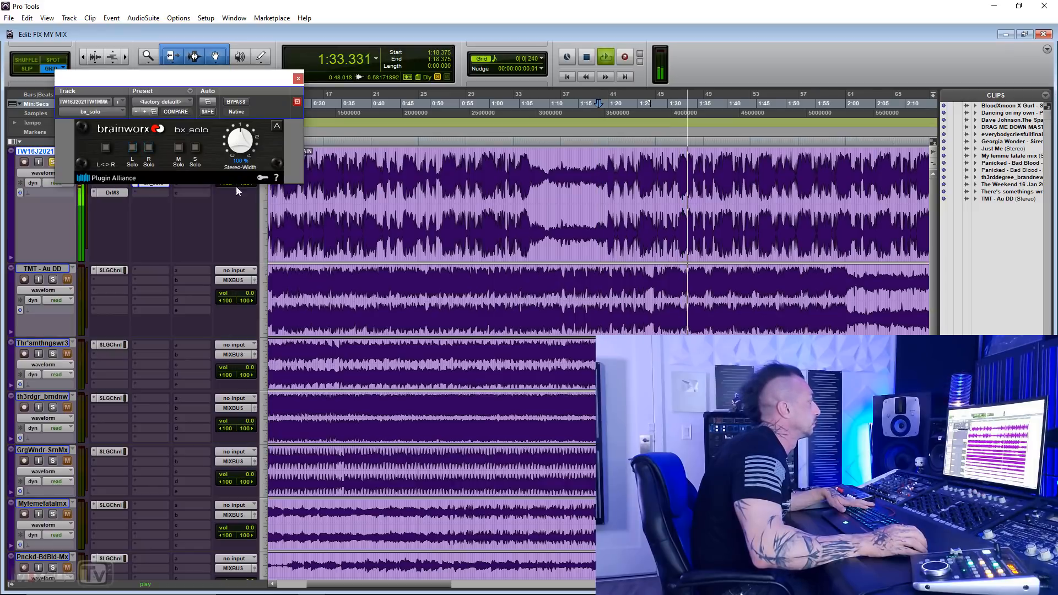
left_click(195, 147)
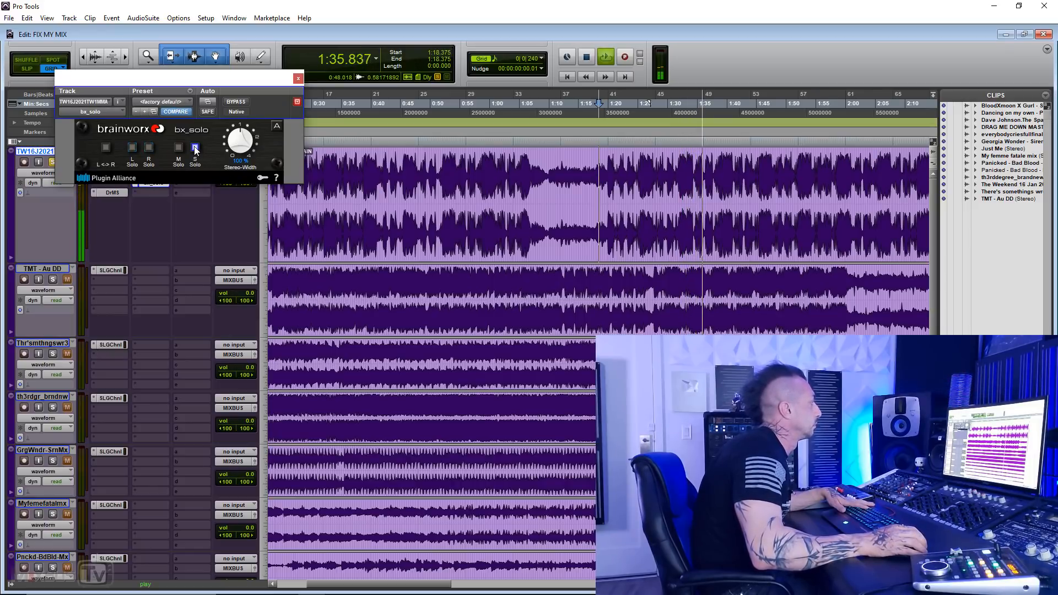
left_click(195, 148)
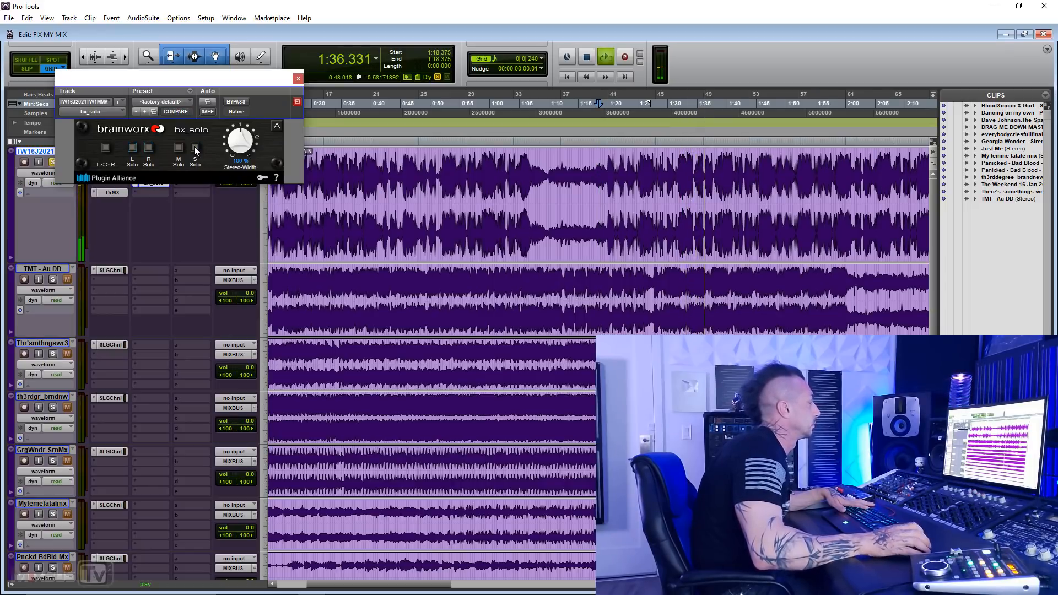
left_click(298, 80)
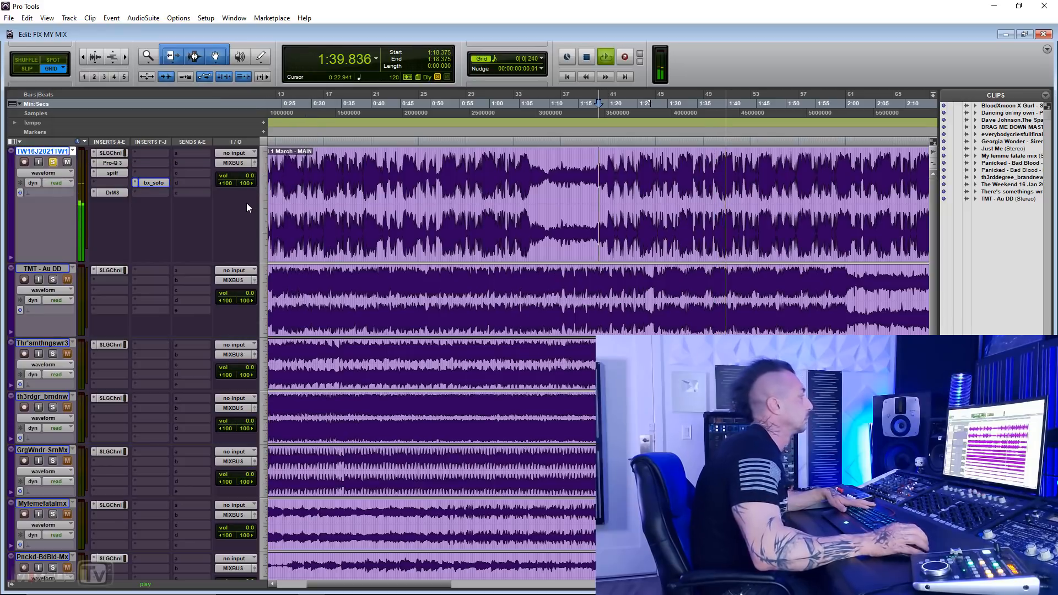
key("space")
Step: Insert the stereo Transgressor 2 plug-in in the first track's empty slot between spiff and DrMS
left_click(120, 184)
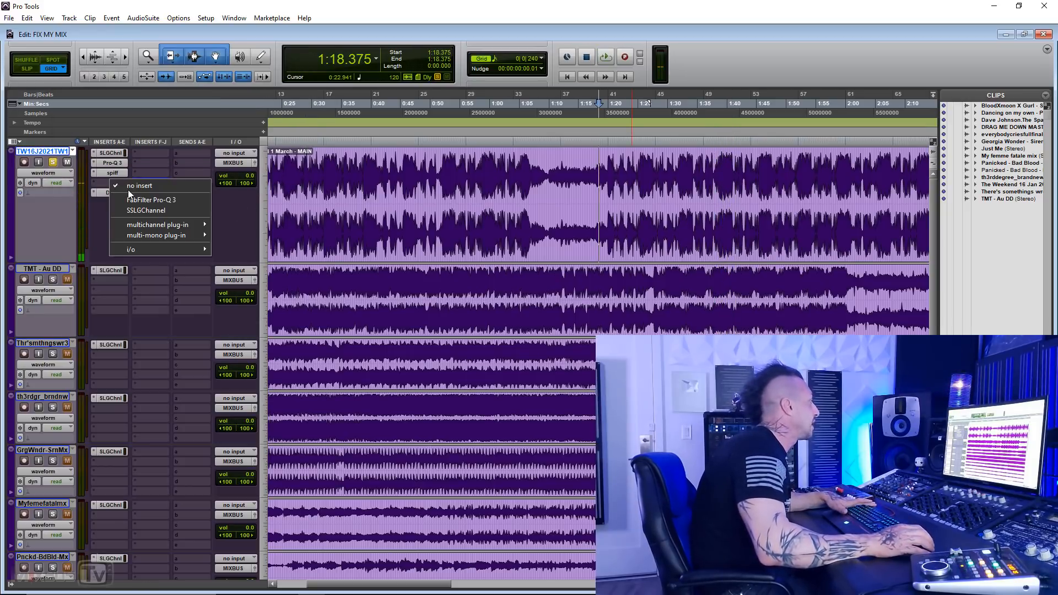
mouse_move(195, 223)
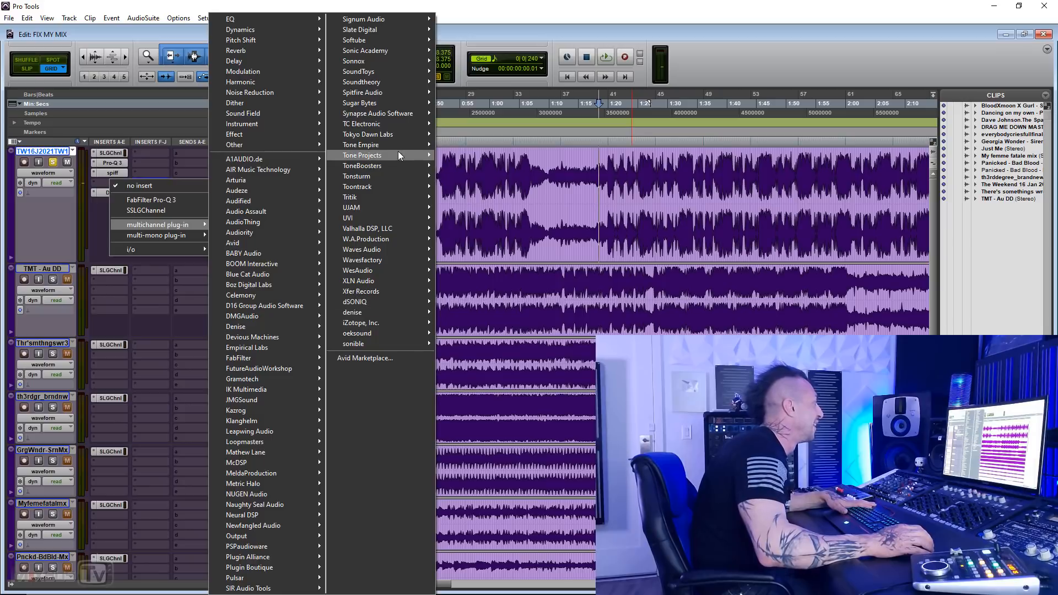
mouse_move(310, 29)
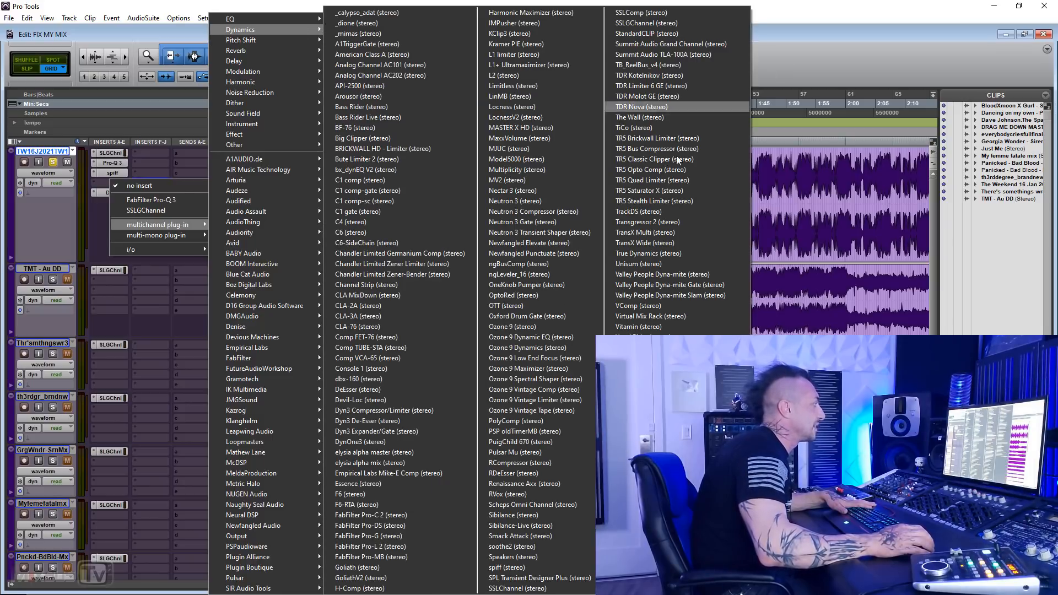
left_click(652, 222)
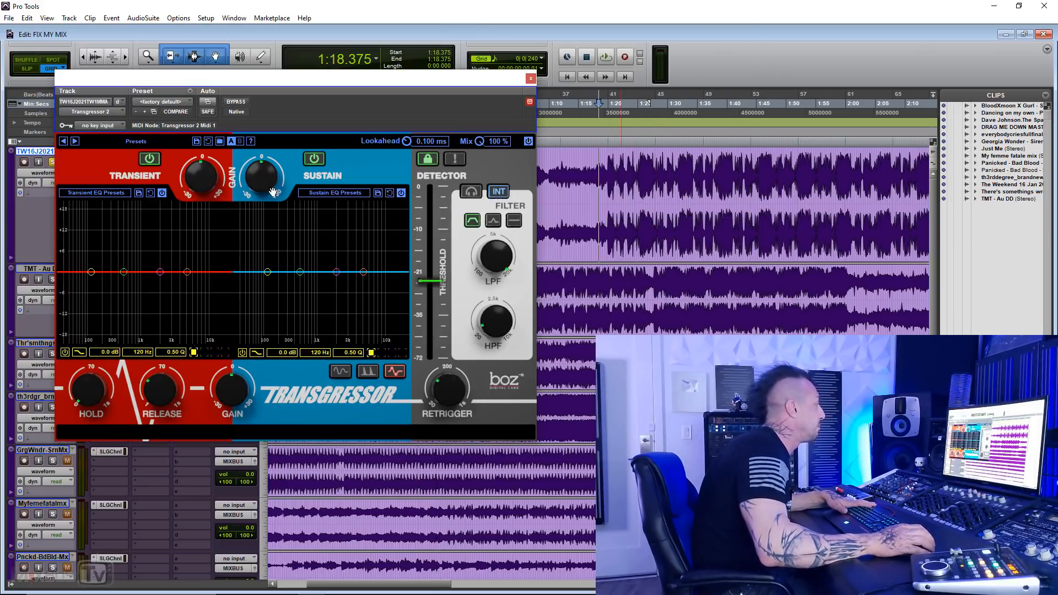
Step: Replace Transgressor 2 with the stereo TransX Multi plug-in and move its window clear of the insert list
left_click(114, 111)
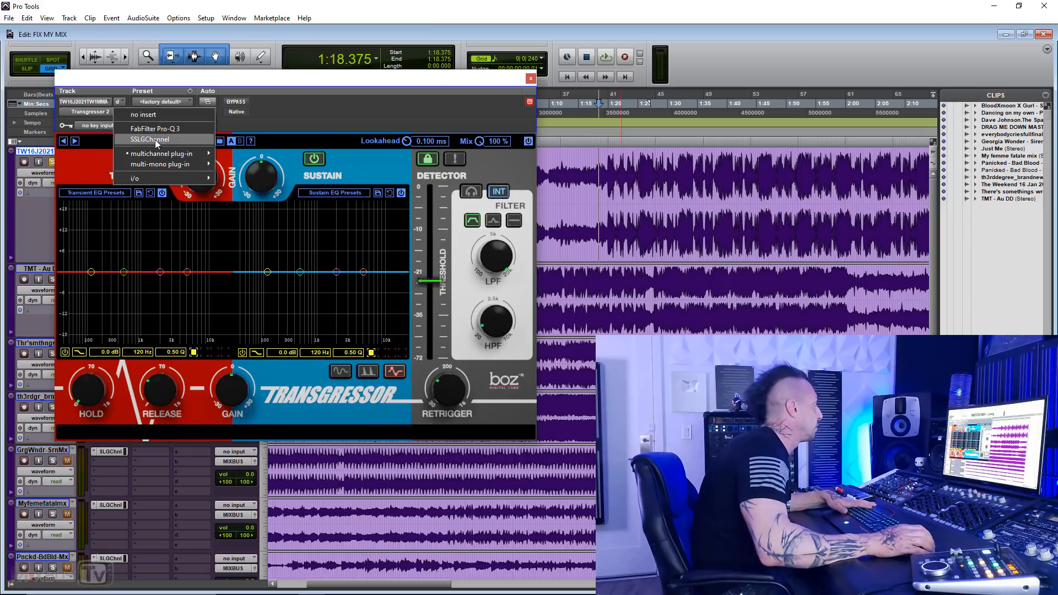
mouse_move(165, 154)
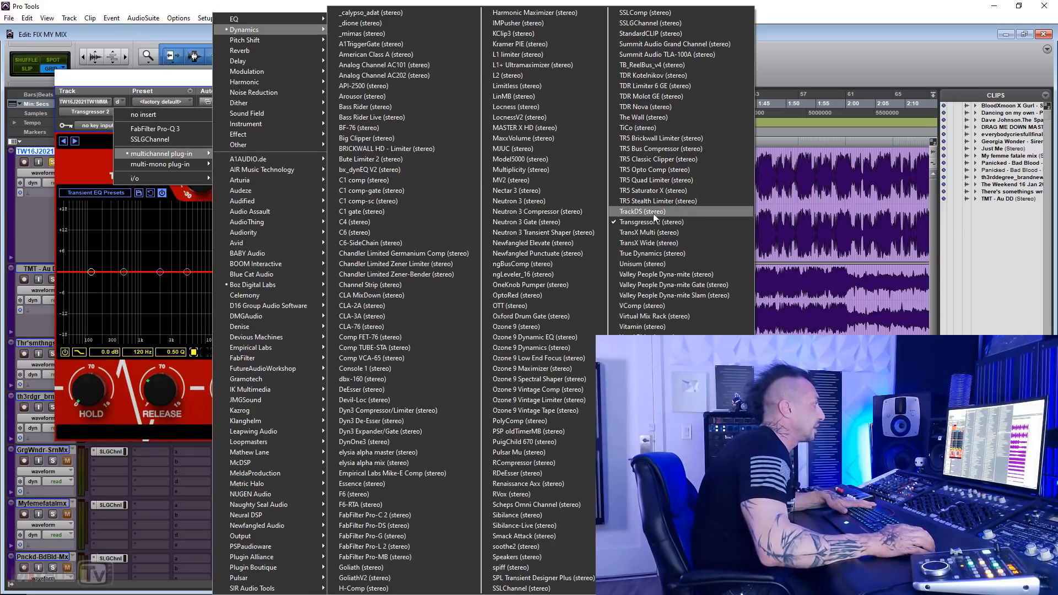
left_click(654, 236)
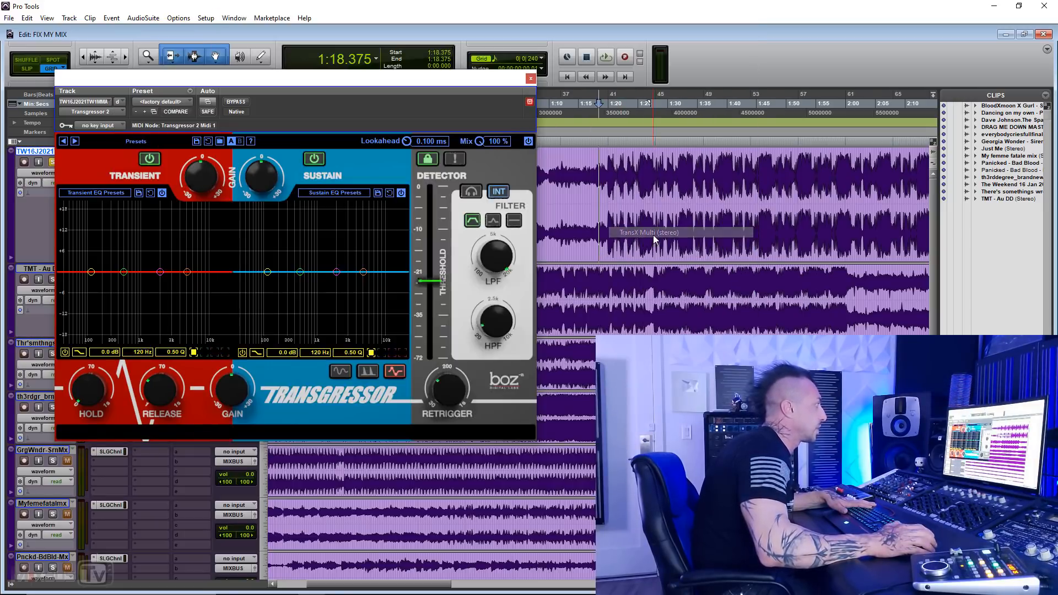
left_click_drag(229, 92, 415, 122)
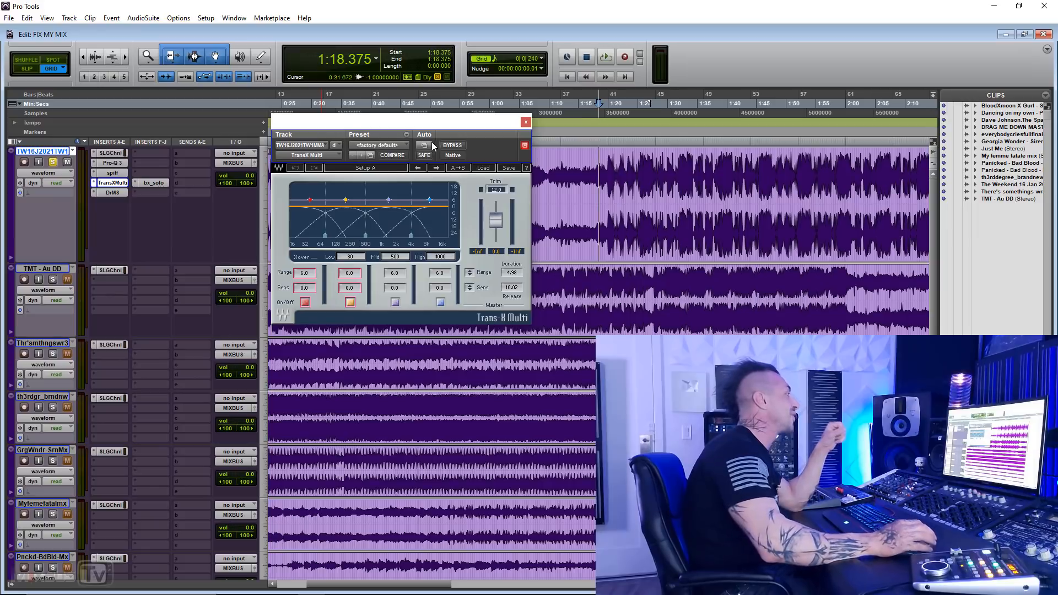
Step: Set the Range of all four Trans-X Multi bands to 0.0
left_click(445, 271, "alt")
left_click(399, 272, "alt")
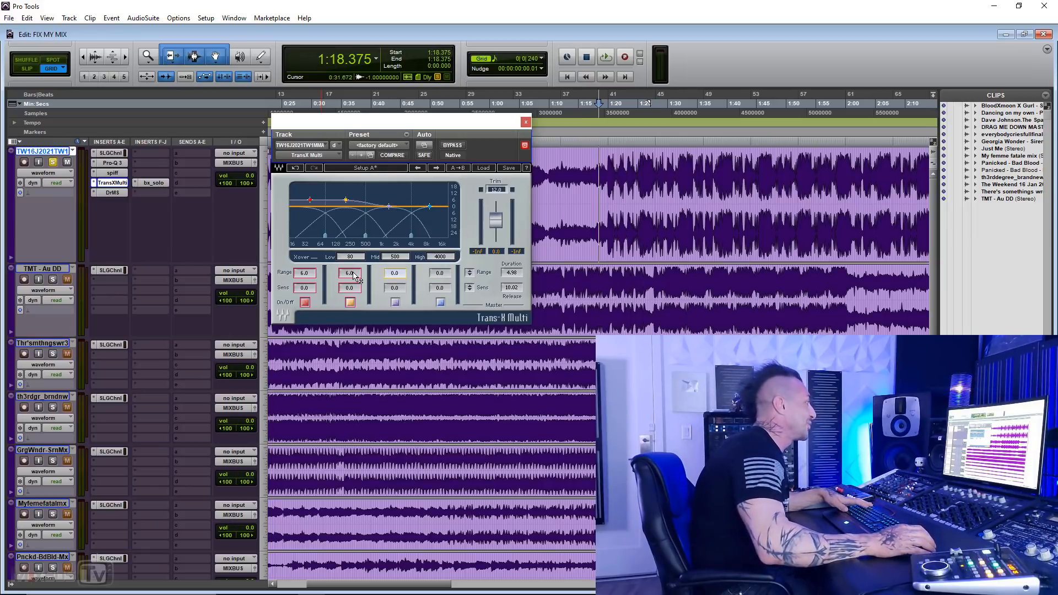
left_click(353, 271, "alt")
left_click(306, 272, "alt")
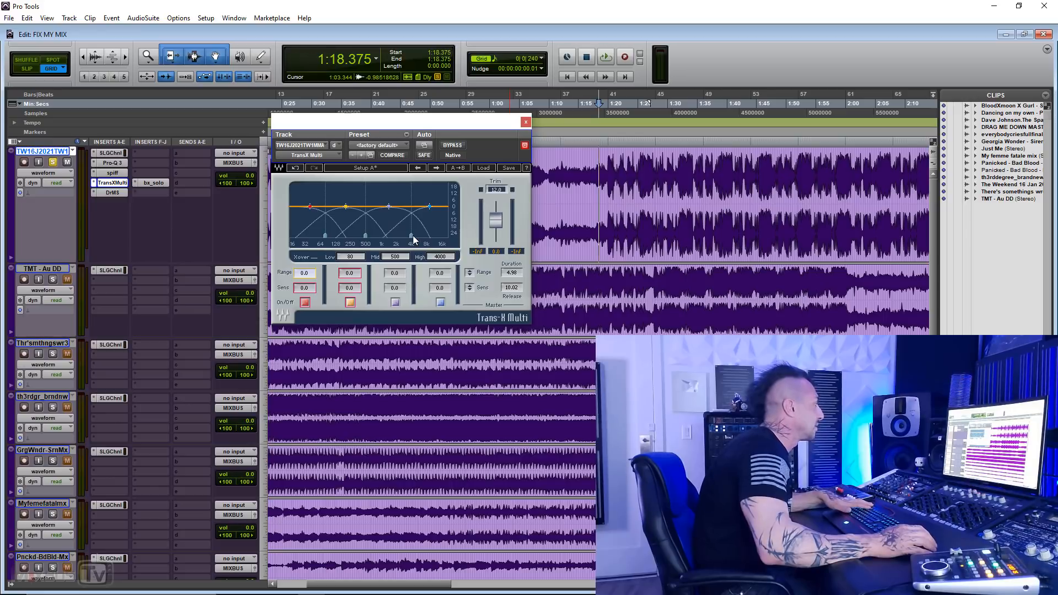
Step: Set Trans-X Multi's High crossover to 8726 and its third band to Range -11.2 and Sens 10.0 during playback
left_click_drag(411, 236, 429, 235)
key("space")
left_click_drag(396, 275, 397, 288)
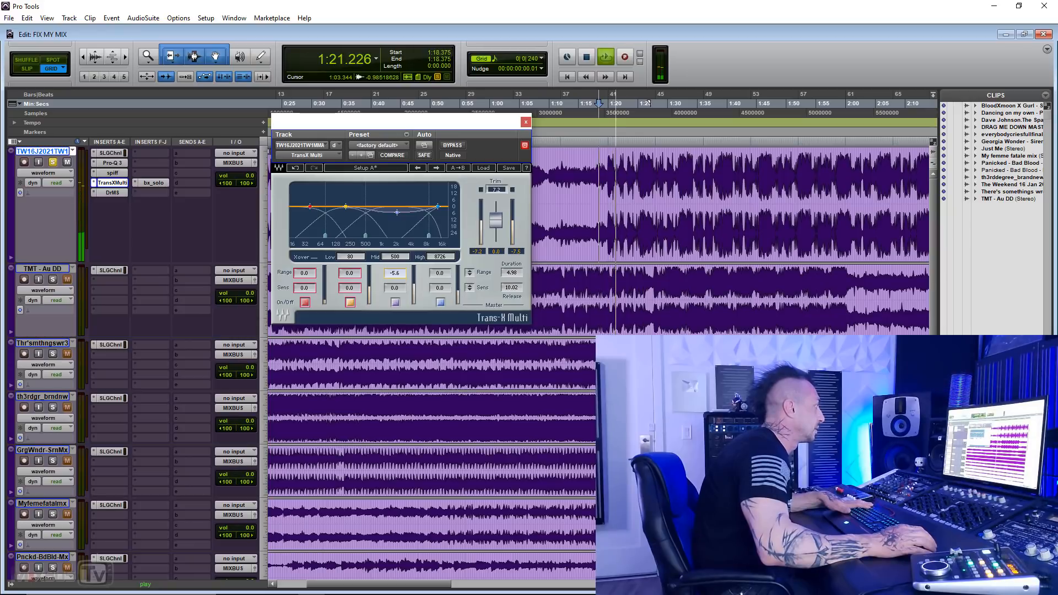
mouse_move(395, 273)
left_mouse_down()
mouse_move(395, 287)
mouse_move(397, 274)
left_mouse_up()
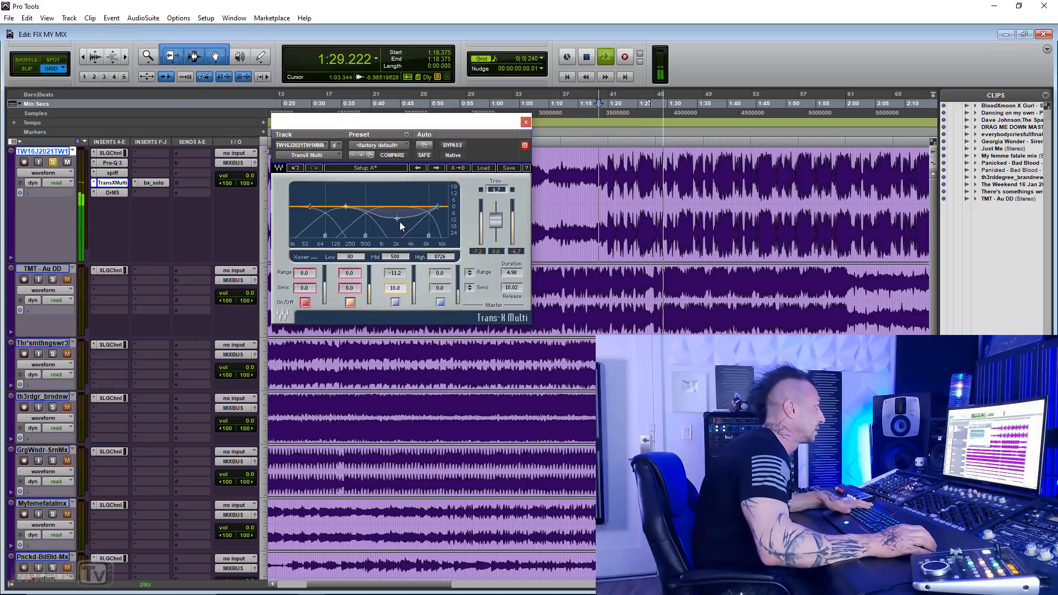
Step: Set the third band's Range to -24.0 with crossovers at Mid 1338 and High 6926, and compare the band off and on
mouse_move(401, 226)
left_mouse_down()
mouse_move(410, 241)
mouse_move(367, 236)
mouse_move(432, 235)
mouse_move(388, 236)
left_mouse_up()
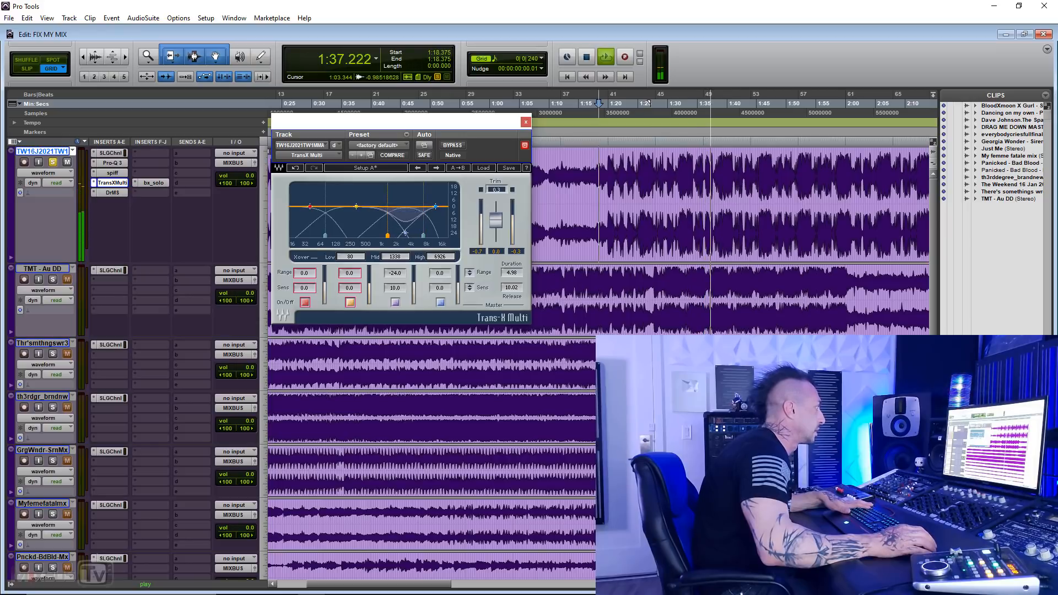
left_click(395, 302)
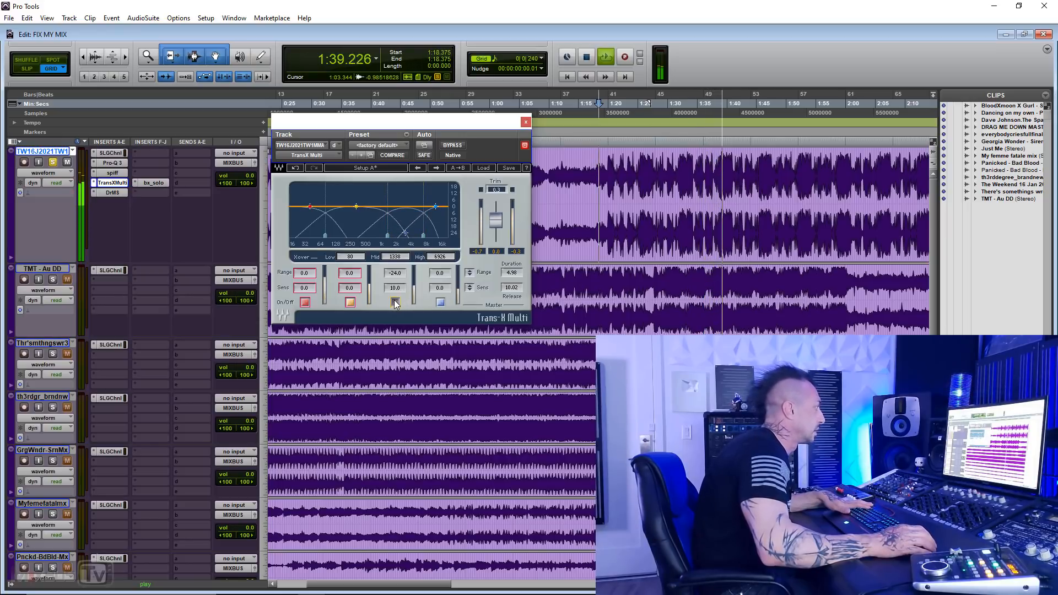
left_click(394, 302)
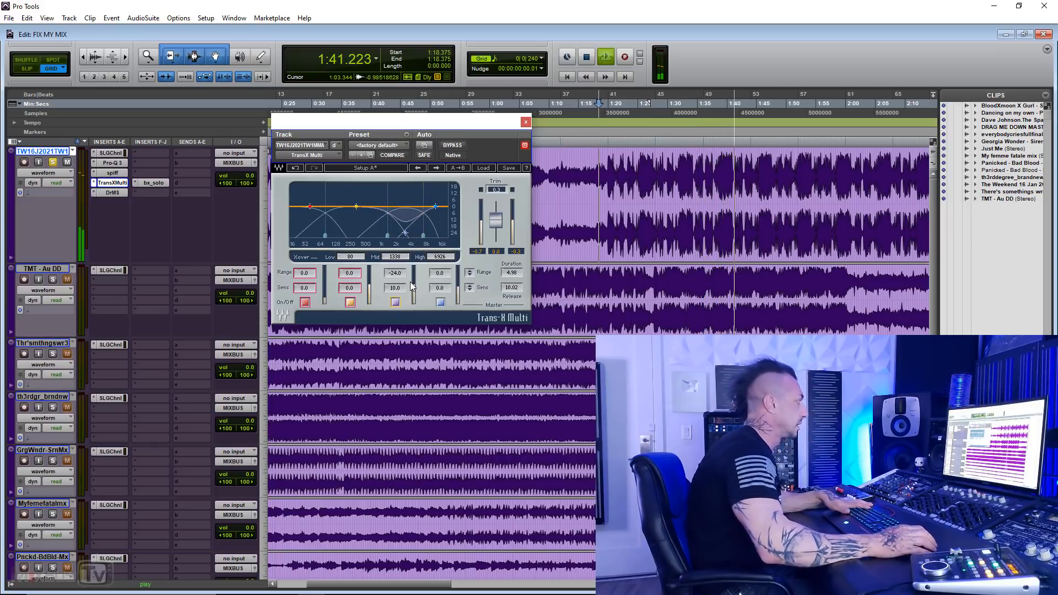
Step: Set the third Trans-X Multi band's Range to -15.0, stop playback and close the plug-in window
mouse_move(400, 273)
left_mouse_down()
mouse_move(400, 261)
mouse_move(398, 299)
mouse_move(398, 288)
left_mouse_up()
left_click(398, 287)
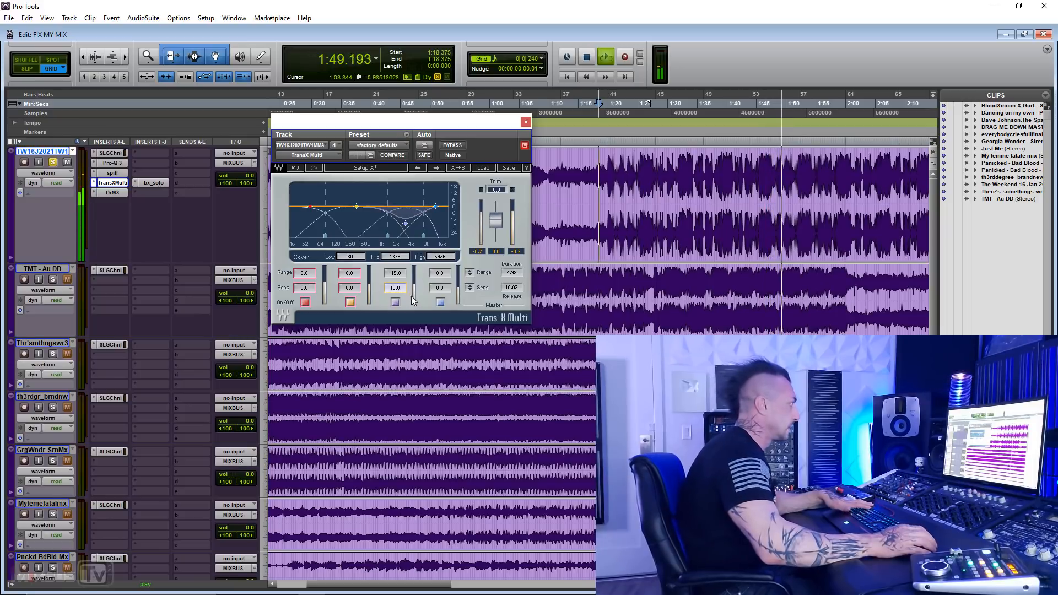
key("space")
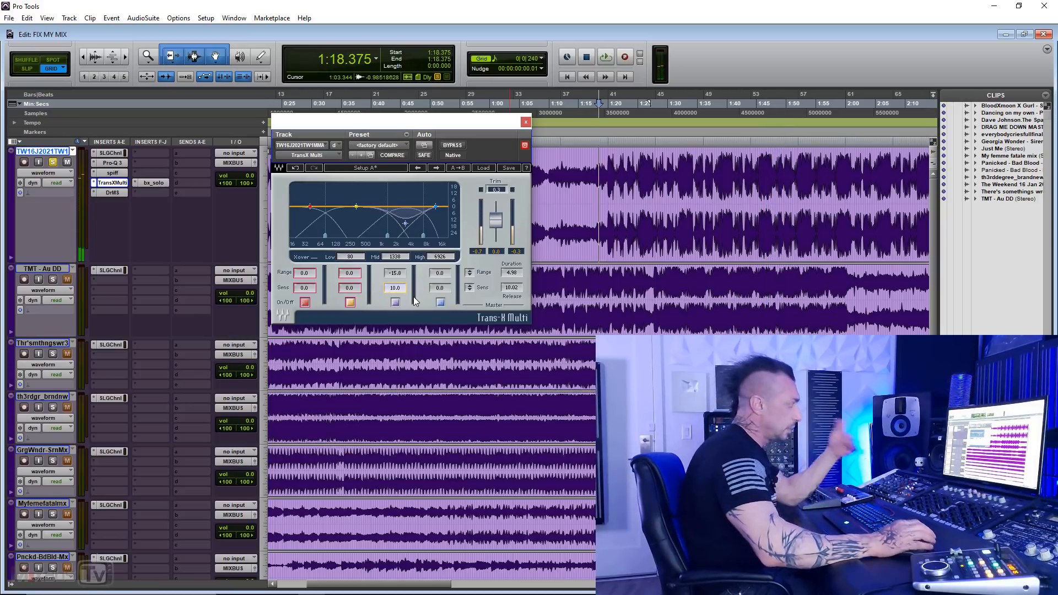
left_click(525, 122)
Step: Move the playback start further into the song, to 1:55.375, and play the first track
key("ctrl+bracketleft")
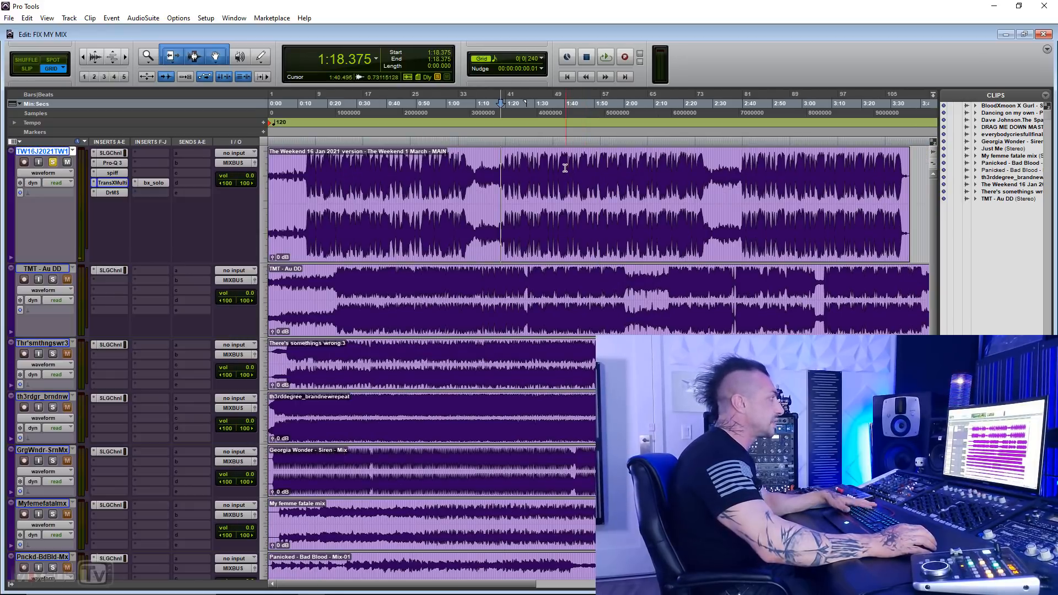
left_click(565, 168)
key("ctrl+bracketright")
key("ctrl+bracketright")
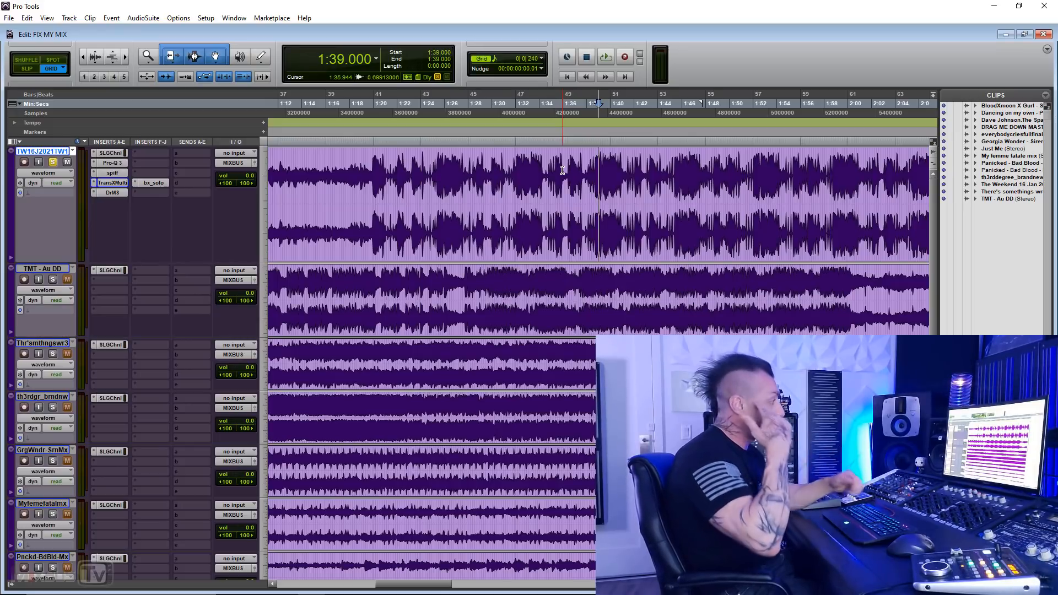
scroll(562, 170, "right", 4)
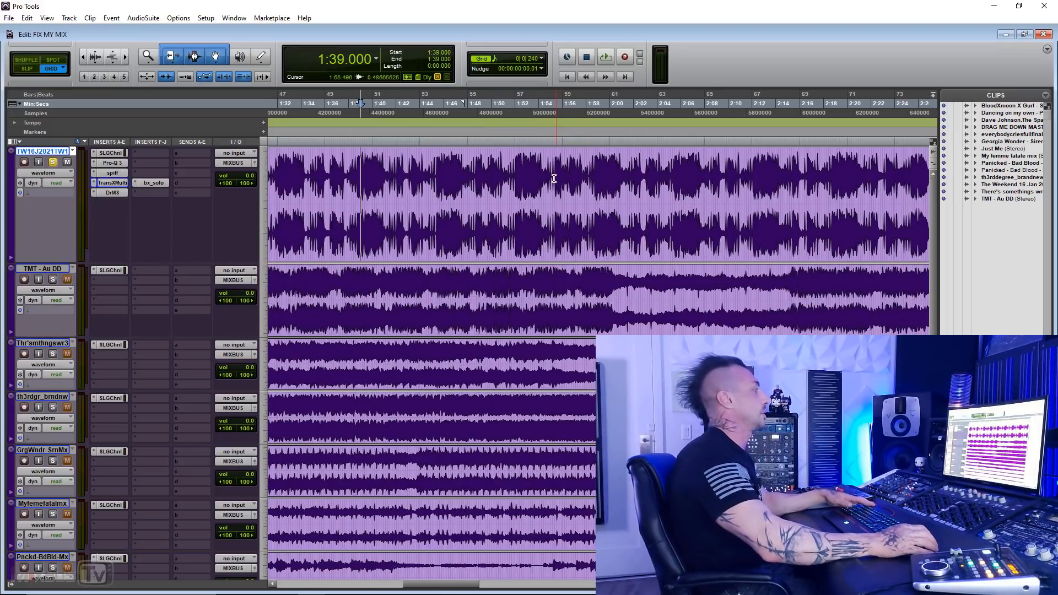
left_click(555, 170)
key("space")
key("r")
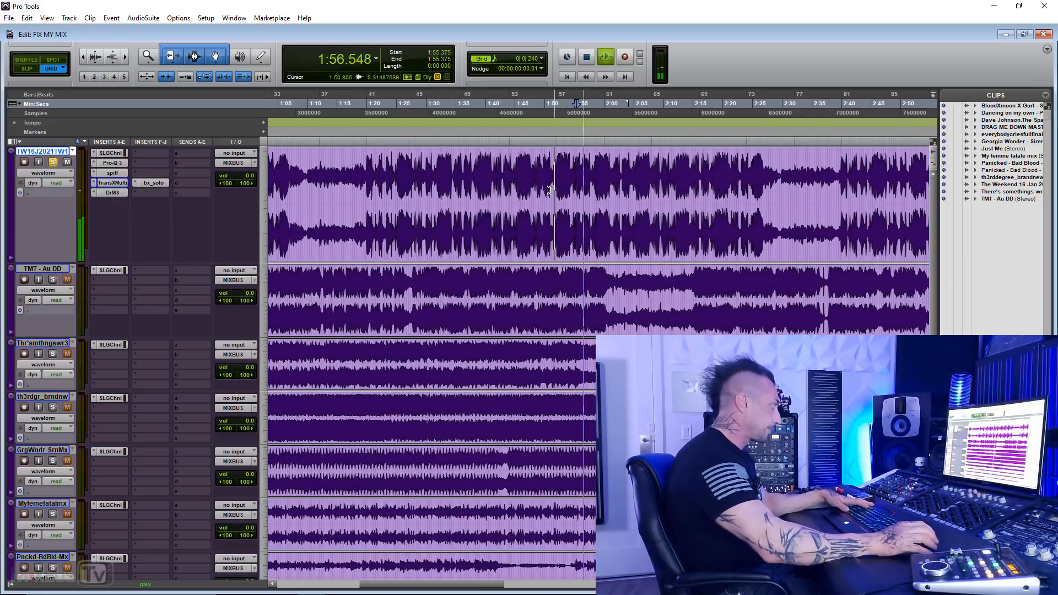
Step: Set the insertion point to 2:06.750 while listening, and stop playback
left_click(645, 175)
scroll(647, 177, "right", 2)
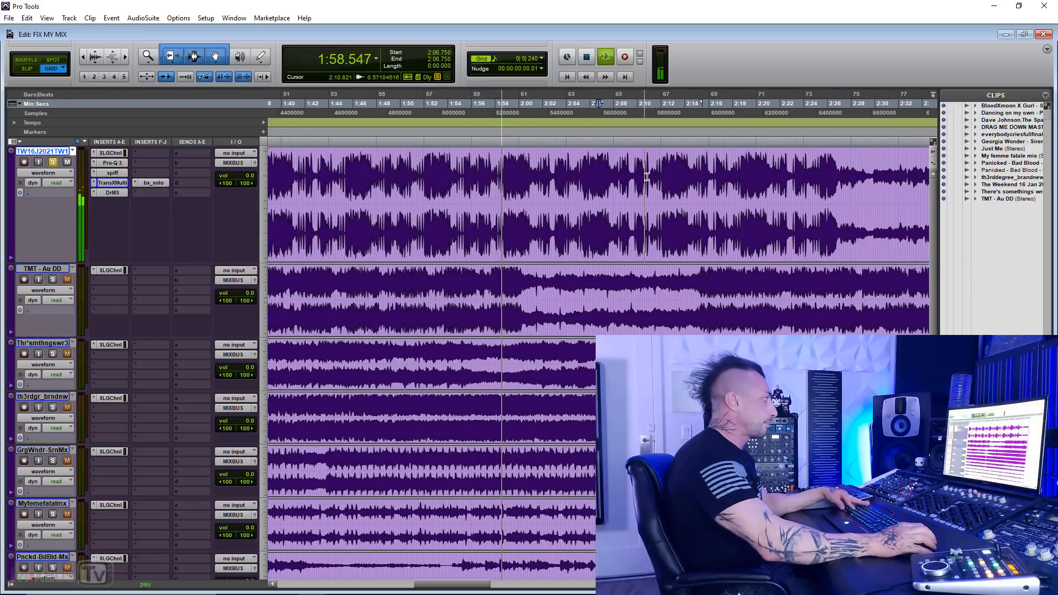
scroll(626, 184, "left", 1)
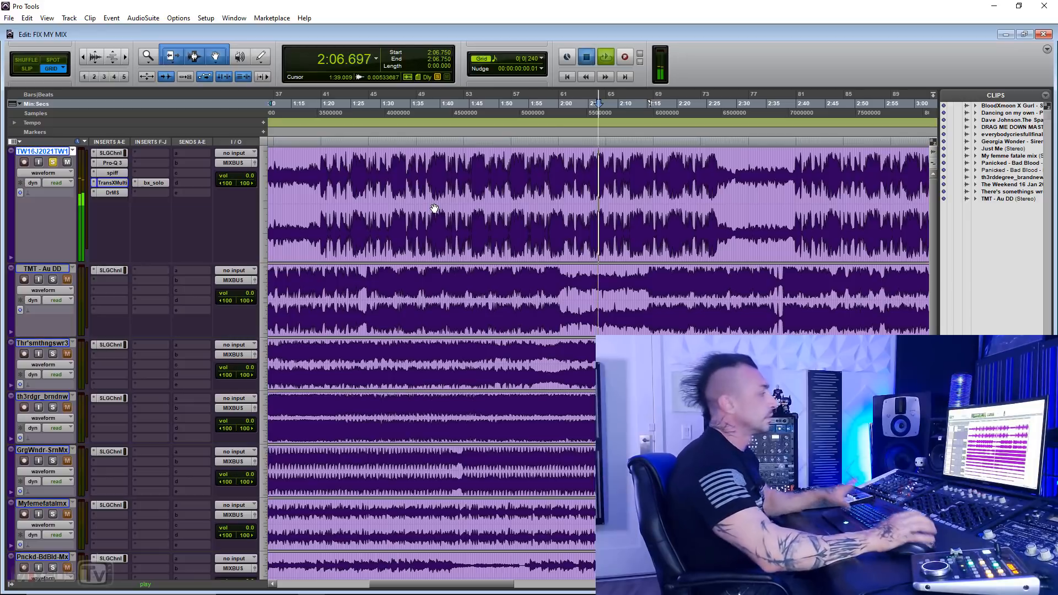
key("space")
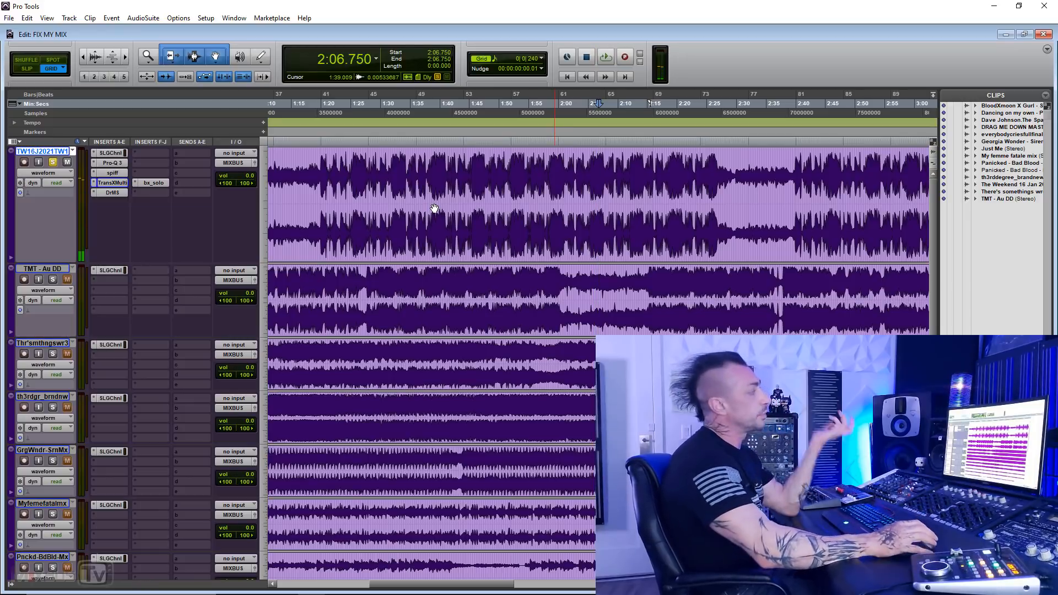
Step: Highlight the passage from 1:47.250 to 2:27.250, play the first track from 2:08.625 instead, and stop
left_click(616, 160)
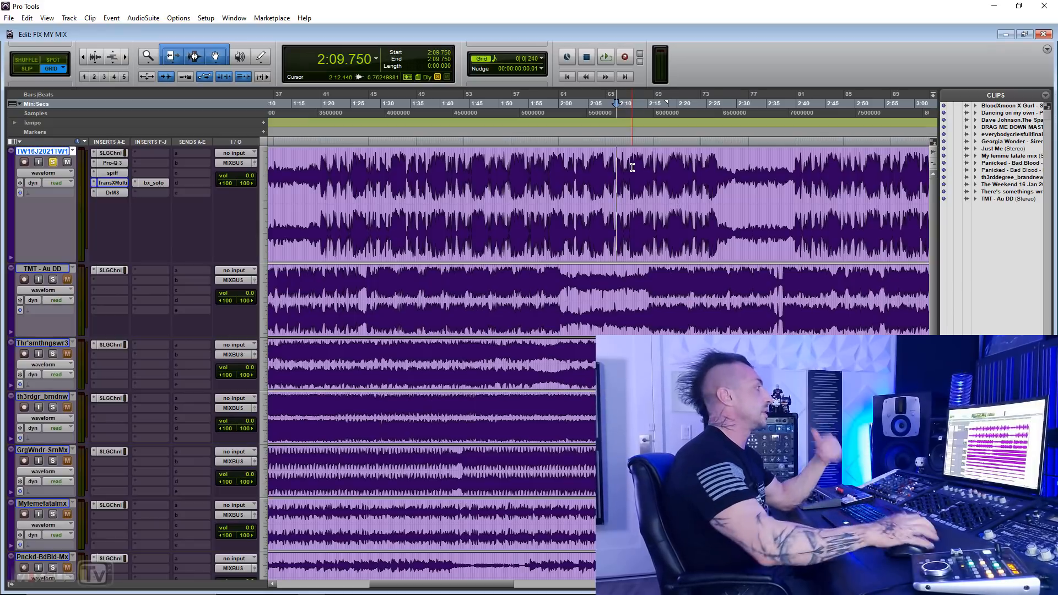
left_click_drag(483, 168, 720, 169)
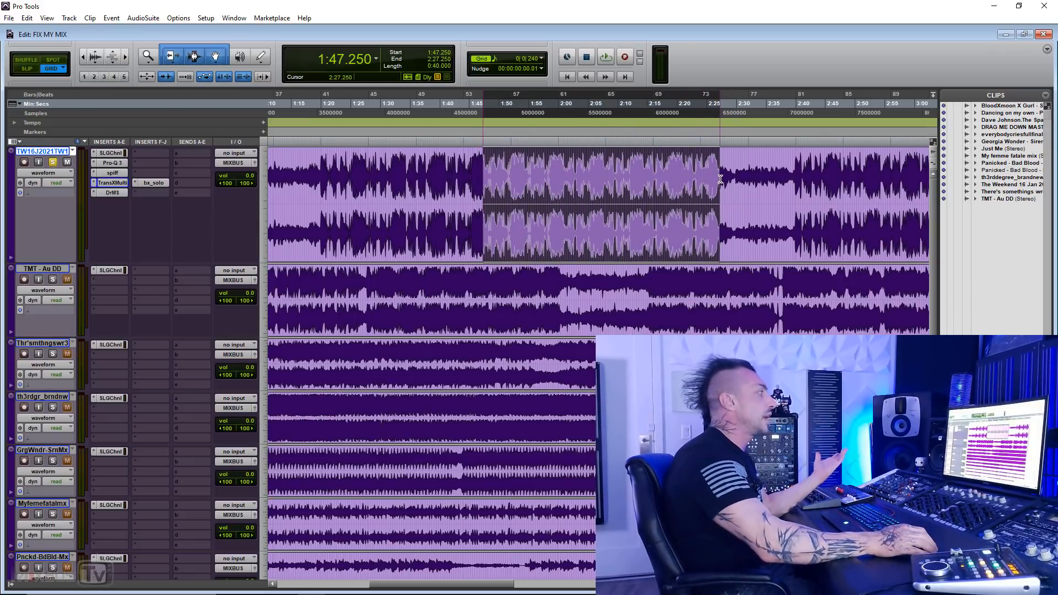
left_click(624, 167)
left_click(583, 165)
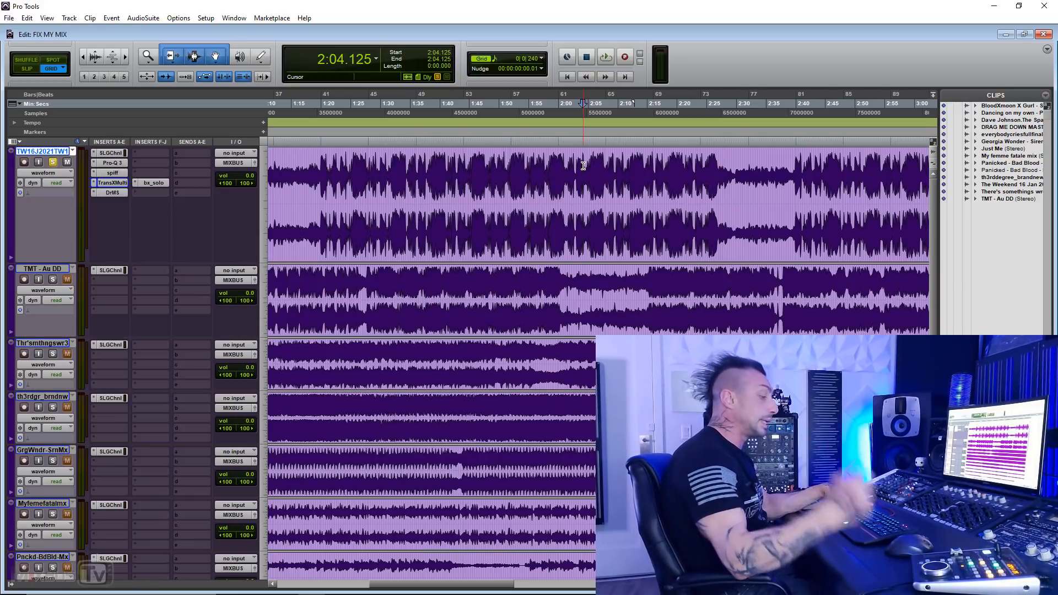
left_click(584, 165)
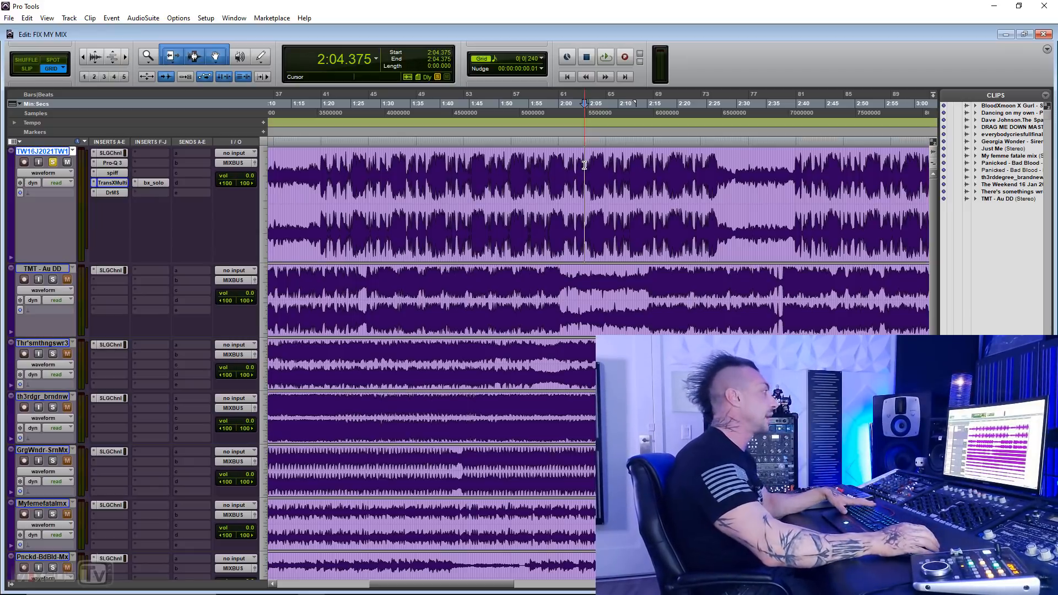
left_click(608, 165)
key("space")
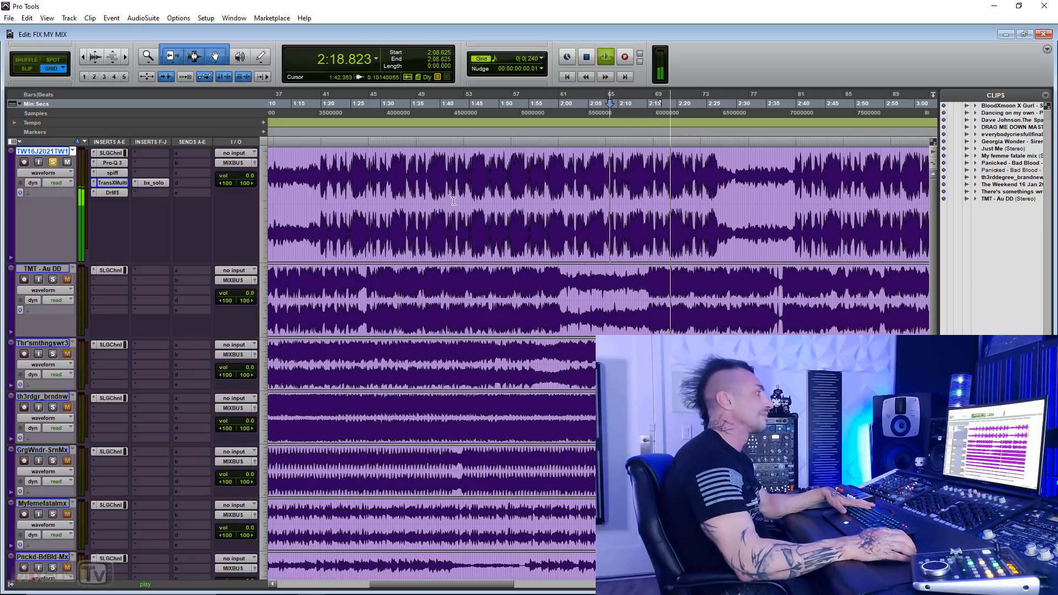
key("space")
Step: Select 2:10.875 to 2:23.000 on the first track, remove all Pro-Q 3 bands except the high one, and play the selection
left_click_drag(620, 163, 695, 164)
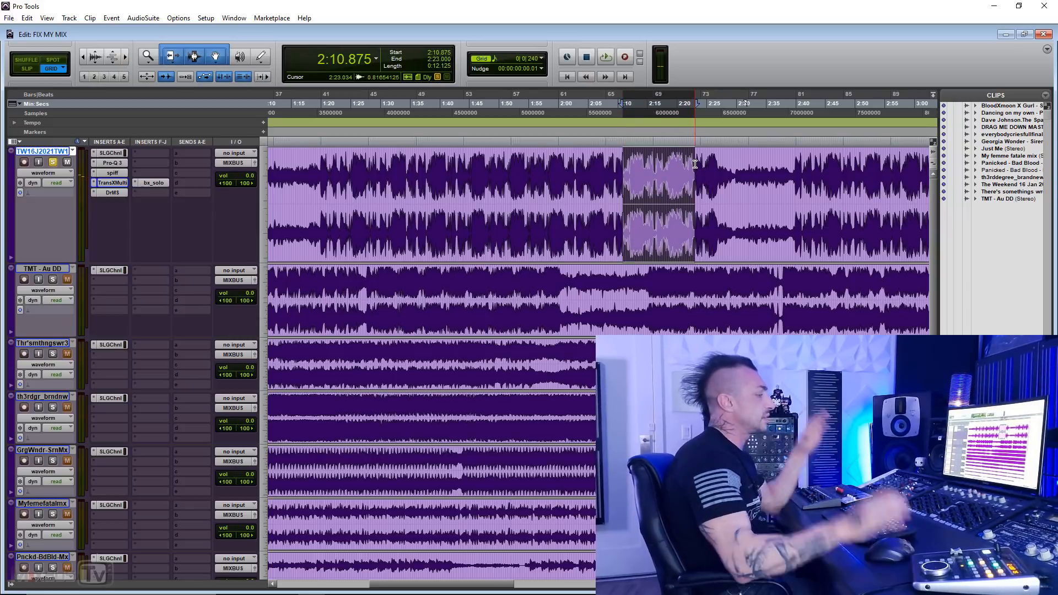
left_click(117, 162)
left_click_drag(417, 268, 752, 331)
key("Delete")
key("space")
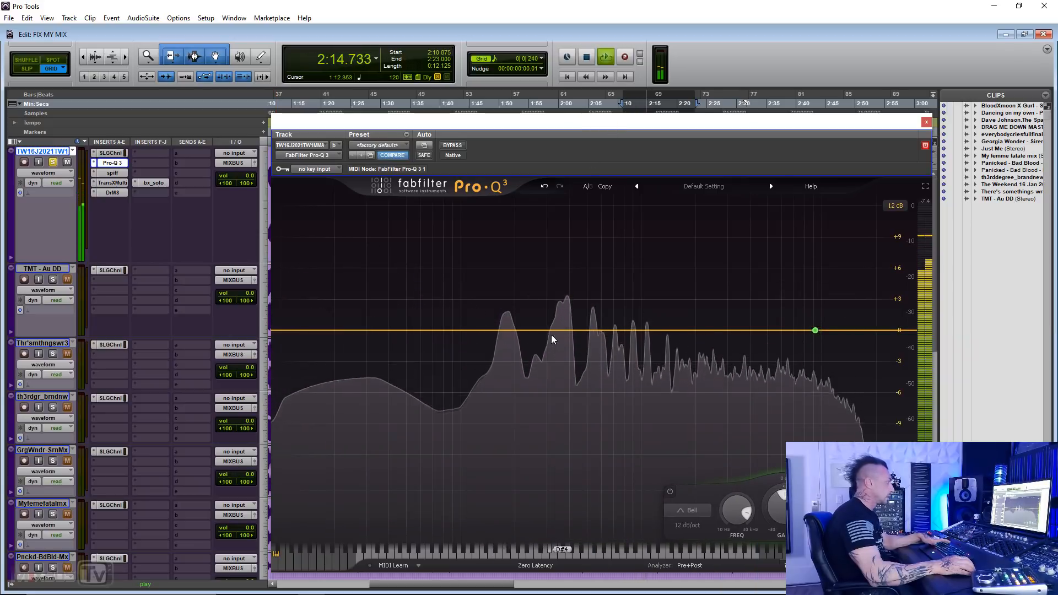
Step: Add a Pro-Q 3 bell band at about 373 Hz, audition it boosted 9 dB, and reset its gain to 0.00 dB
key("space")
left_click_drag(562, 330, 563, 230)
key("space")
scroll(563, 240, "up", 6)
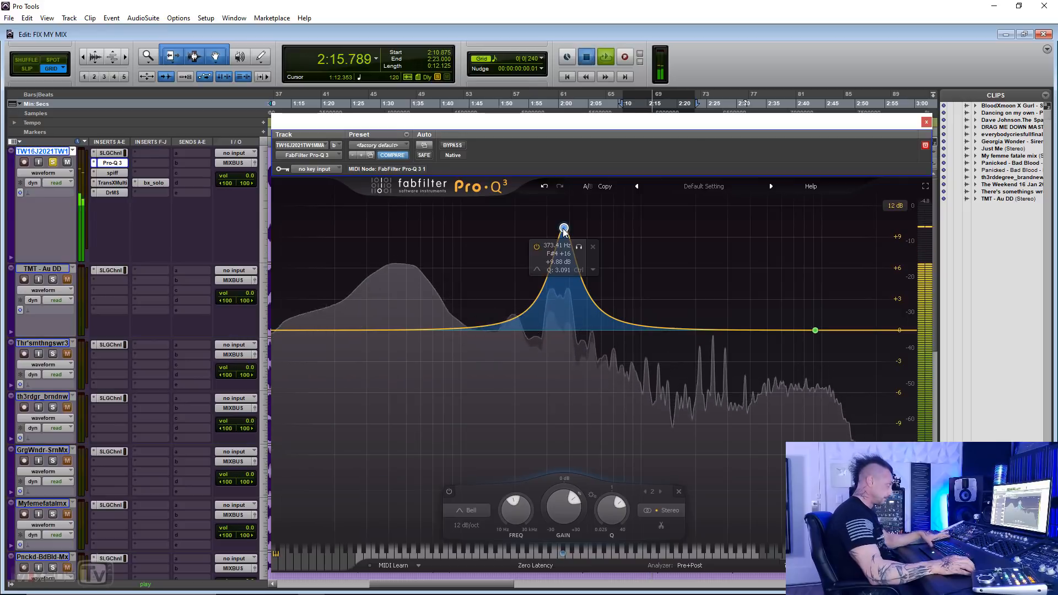
key("space")
left_click(561, 496, "alt")
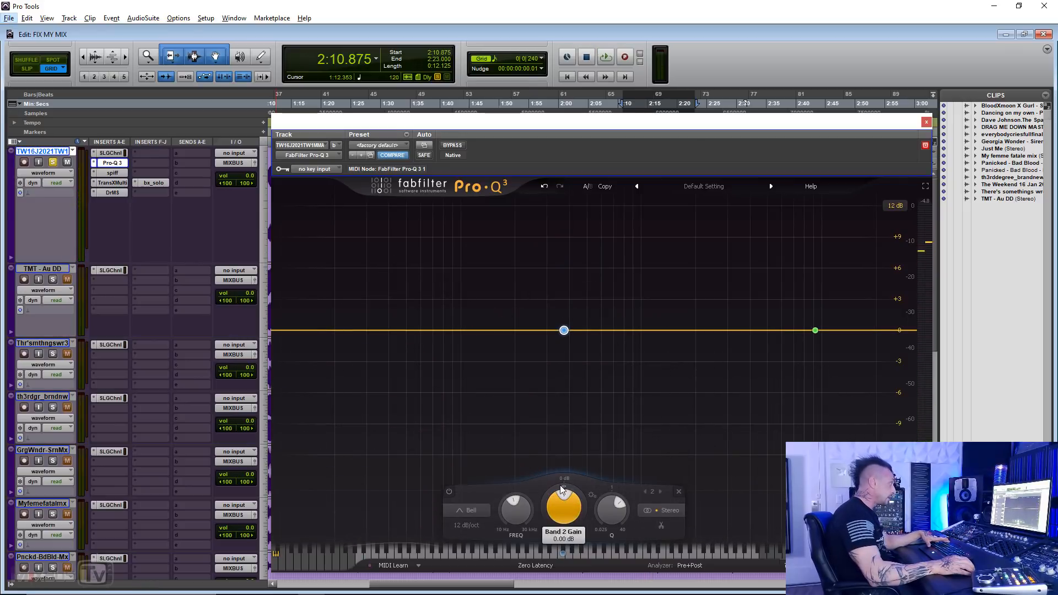
Step: Make the 373 Hz band a dynamic cut with Q 5.390, and try dynamic ranges between -7.69 and -1.65 dB during playback
scroll(558, 485, "down", 3)
scroll(611, 505, "up", 5)
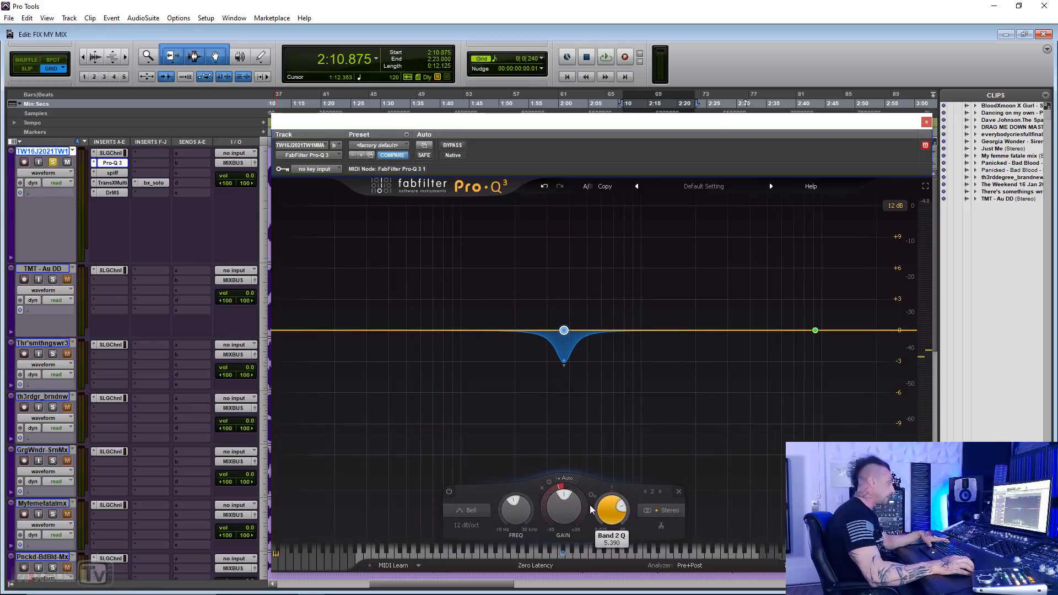
scroll(554, 488, "down", 5)
key("space")
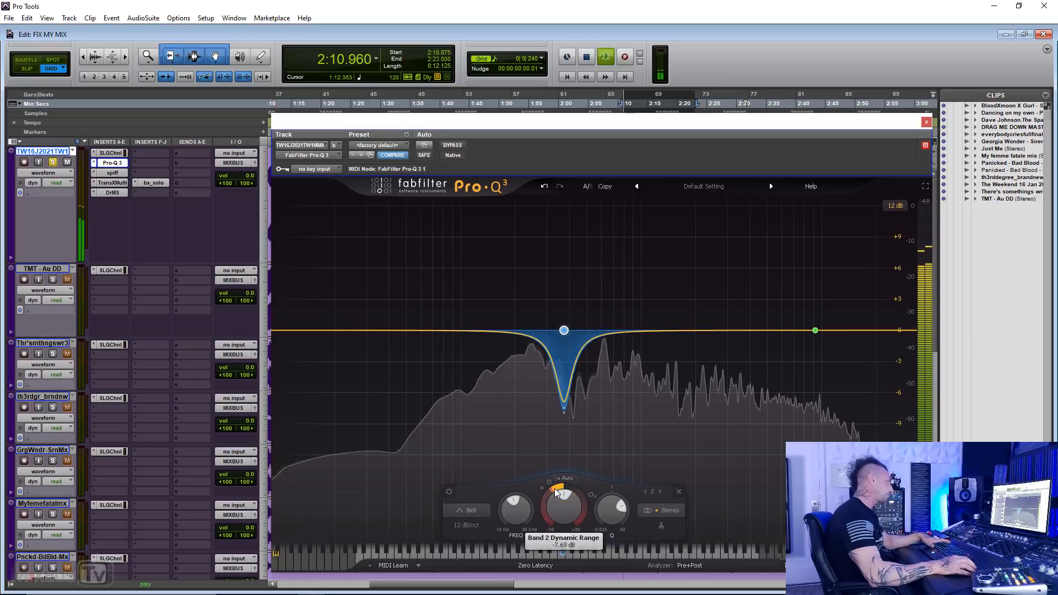
scroll(555, 486, "up", 4)
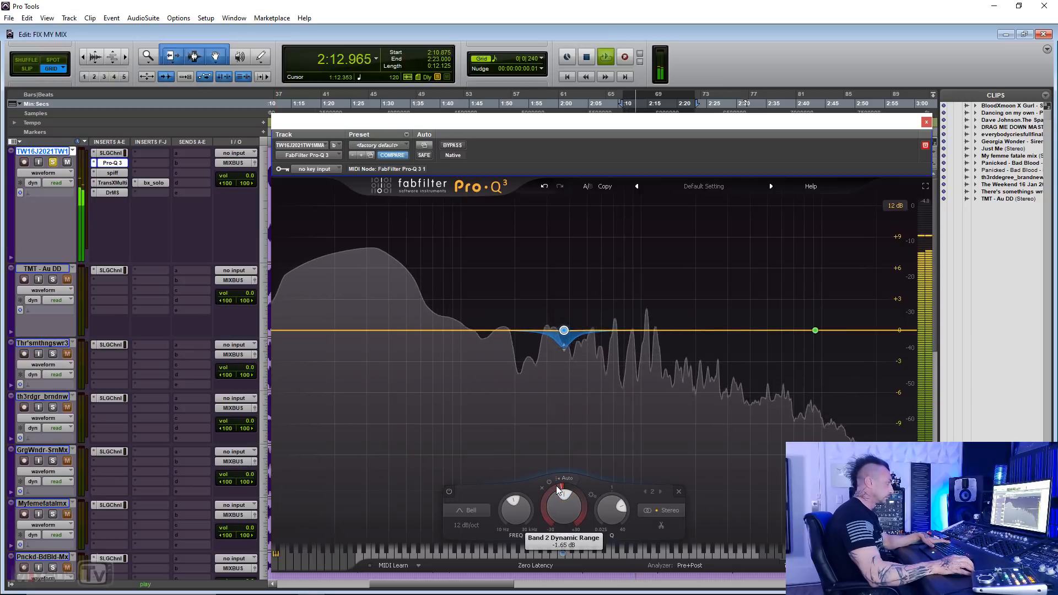
scroll(557, 485, "down", 1)
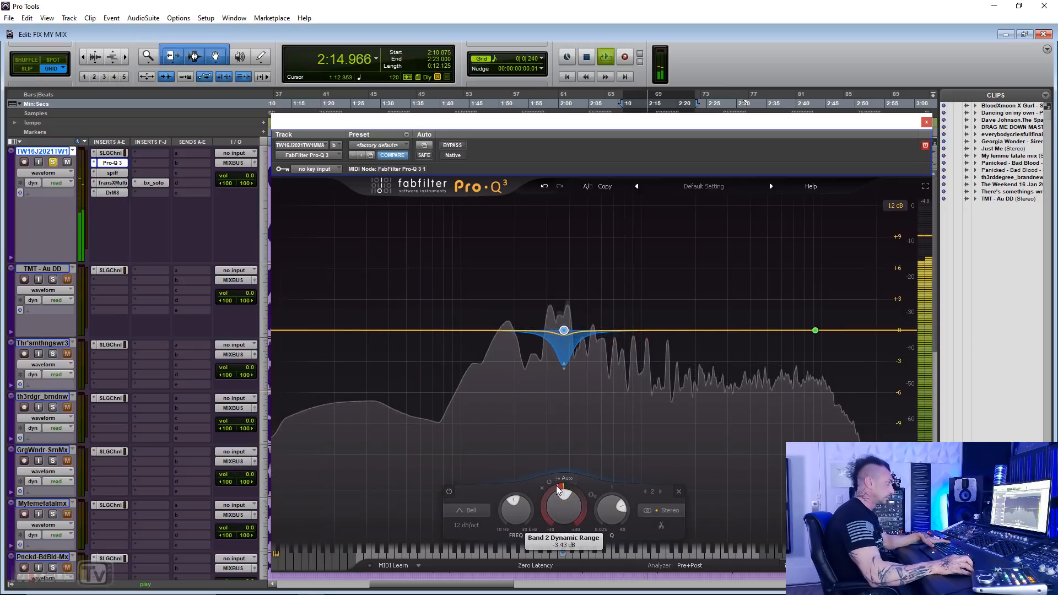
key("space")
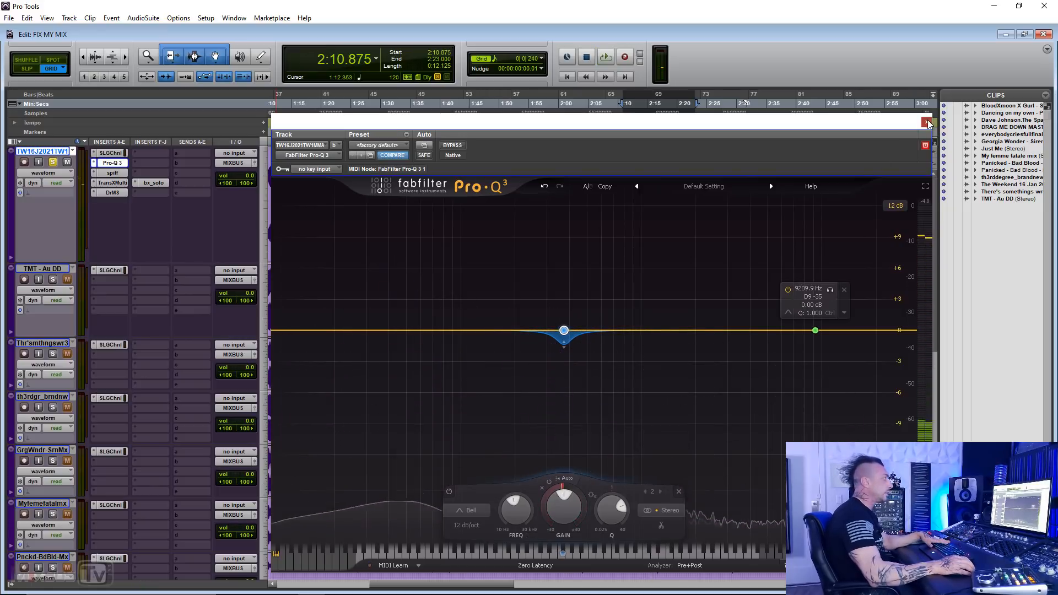
Step: Close the Pro-Q 3 window and bypass the Pro-Q 3 insert on the first track
left_click(927, 123)
right_click(112, 163)
left_click(125, 166)
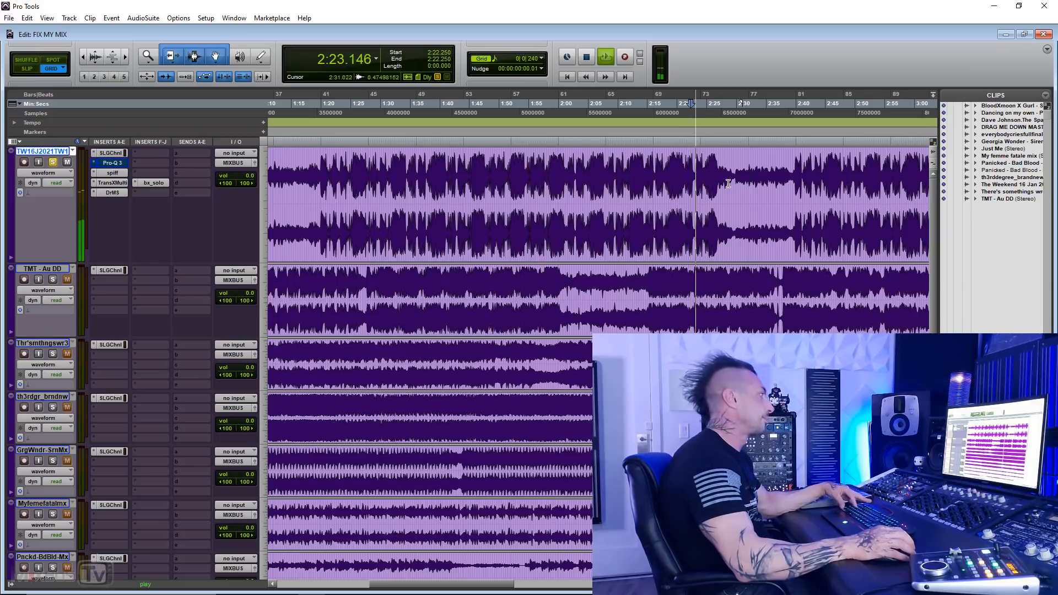
Step: Listen through the quiet breakdown, move the playback start to 2:37.500, and stop playback
key("r")
key("t")
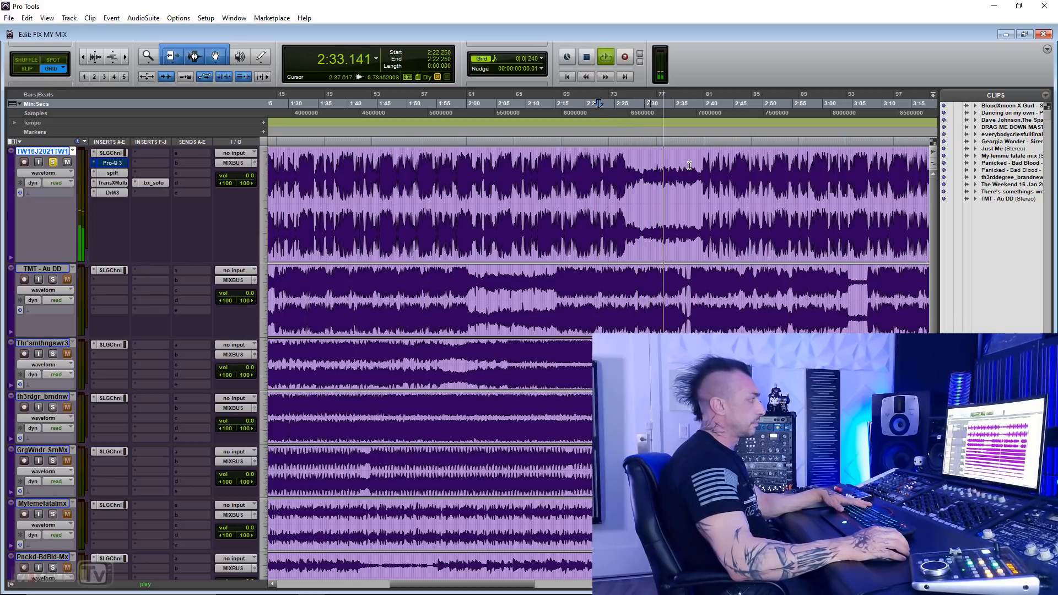
left_click(688, 176)
key("t")
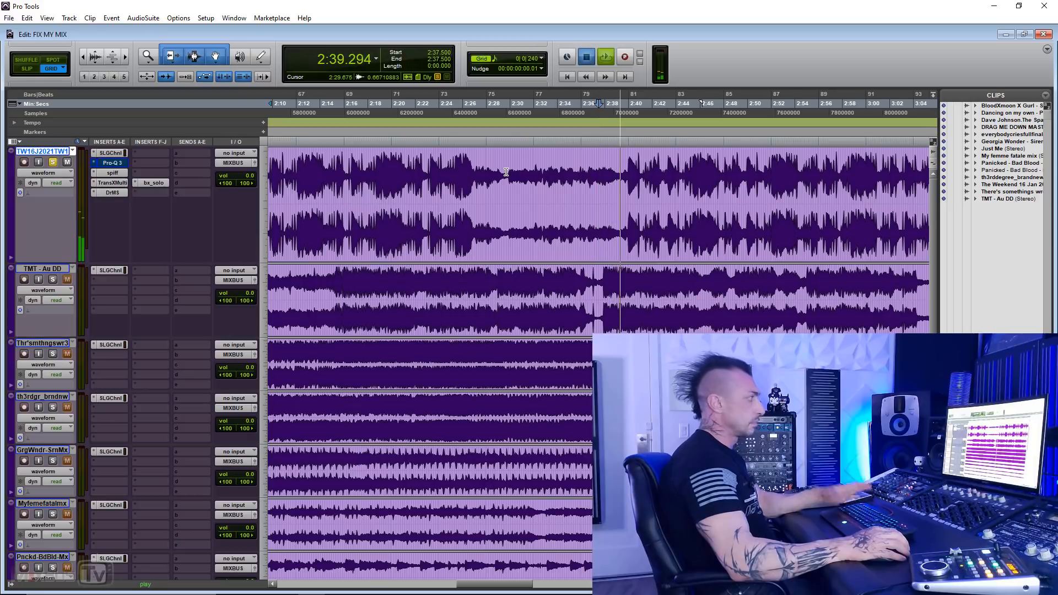
key("space")
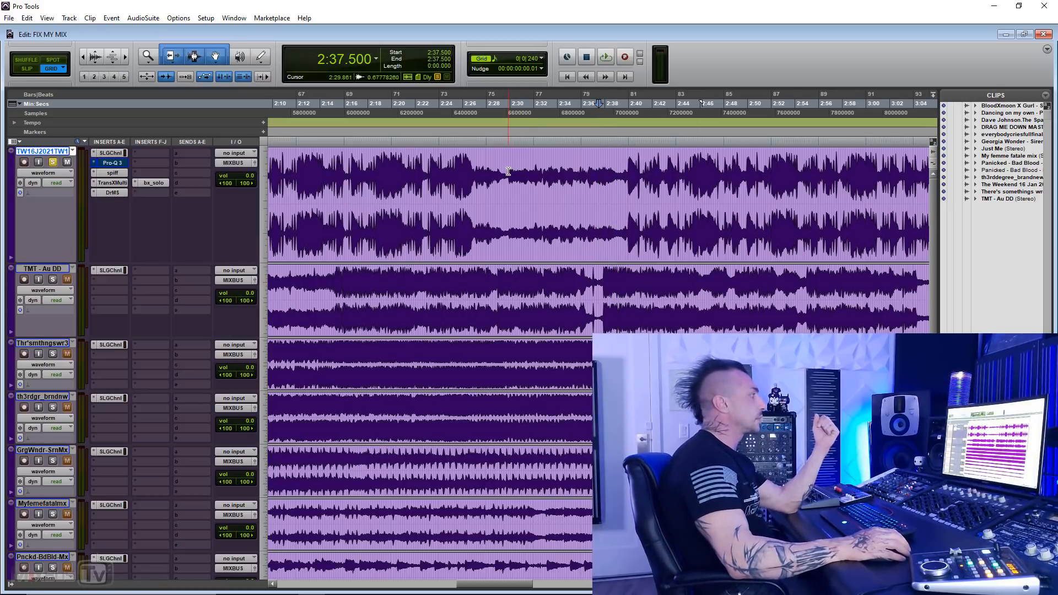
Step: Highlight the breakdown from 2:29.875 to 2:39.625, play the following section from 2:39.000, and stop
left_click_drag(508, 171, 624, 168)
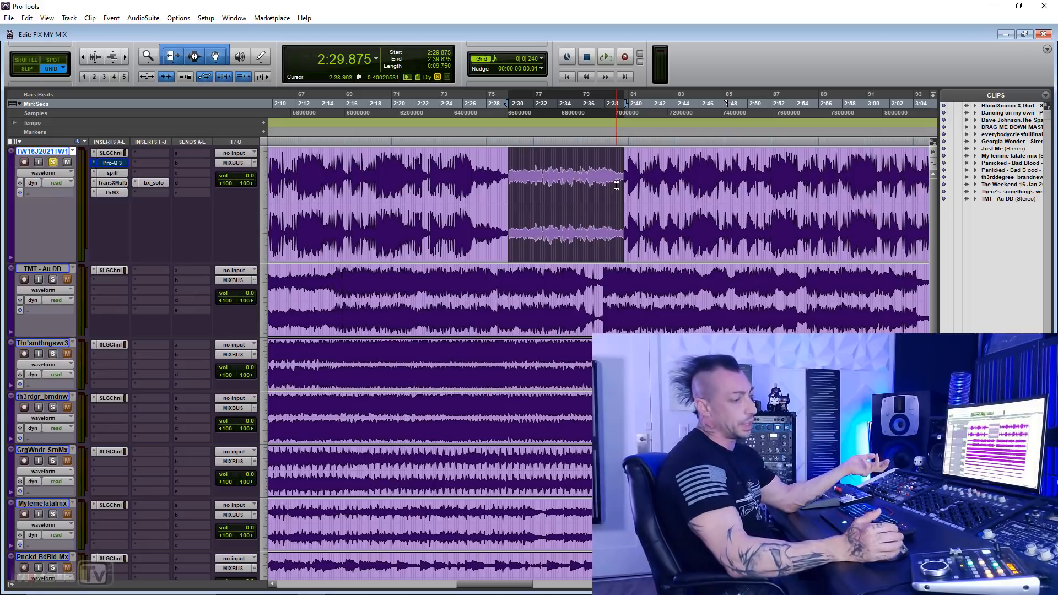
left_click(593, 176)
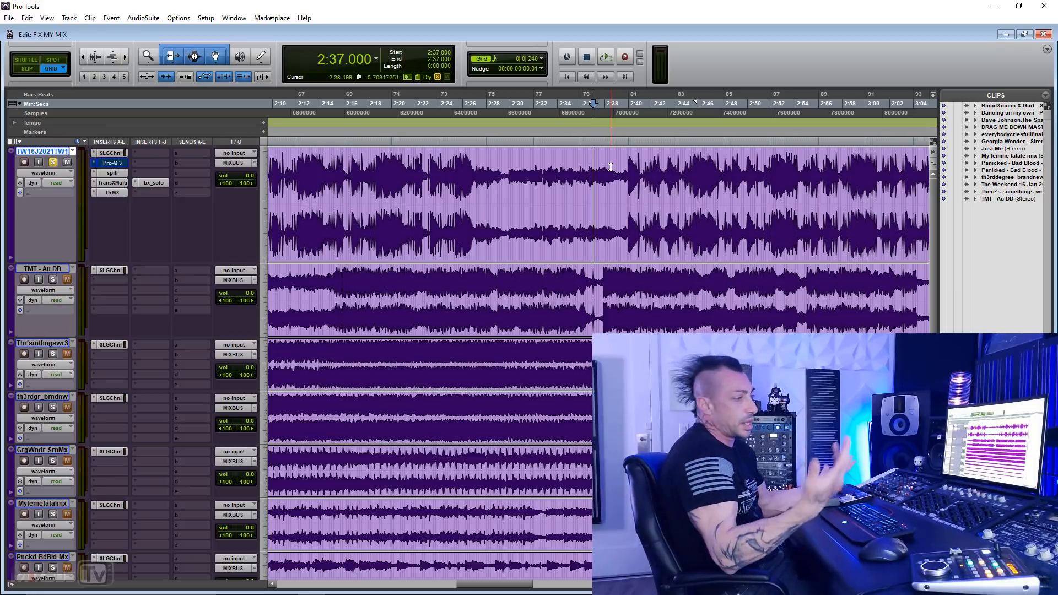
left_click(617, 167)
key("space")
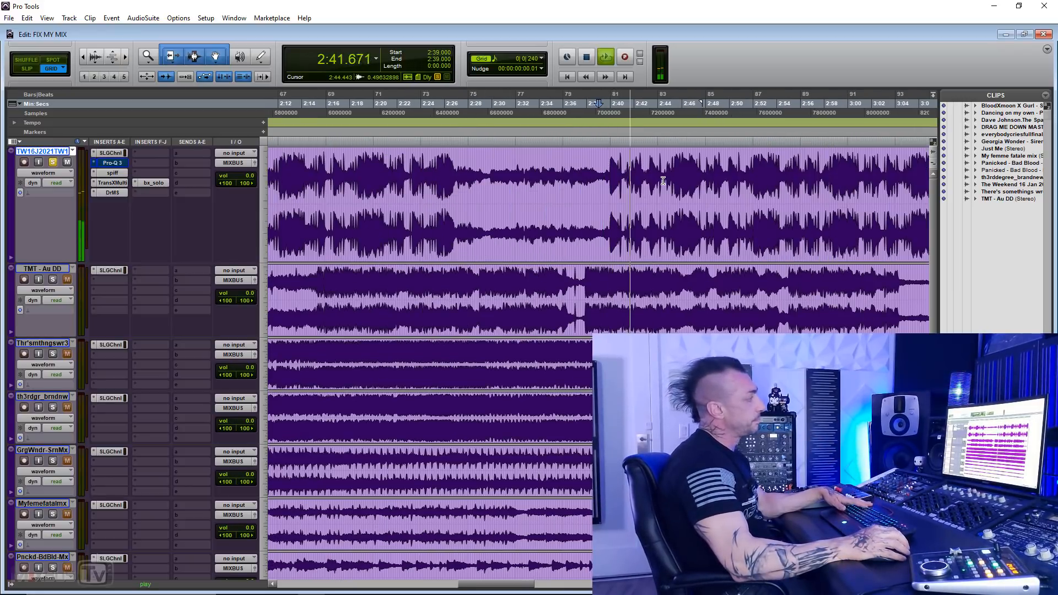
key("ctrl+bracketleft")
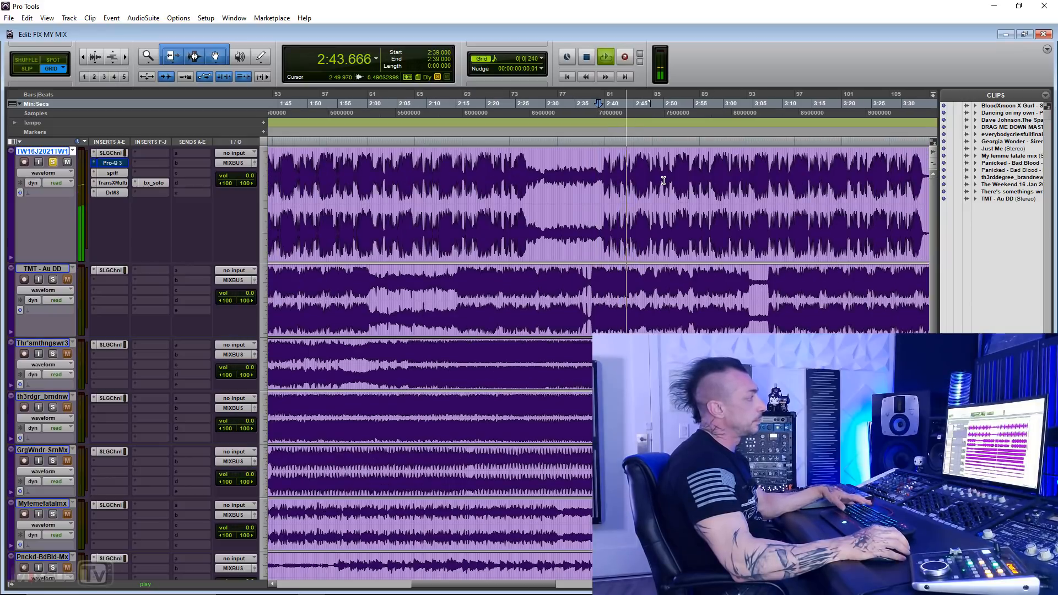
key("ctrl+bracketright")
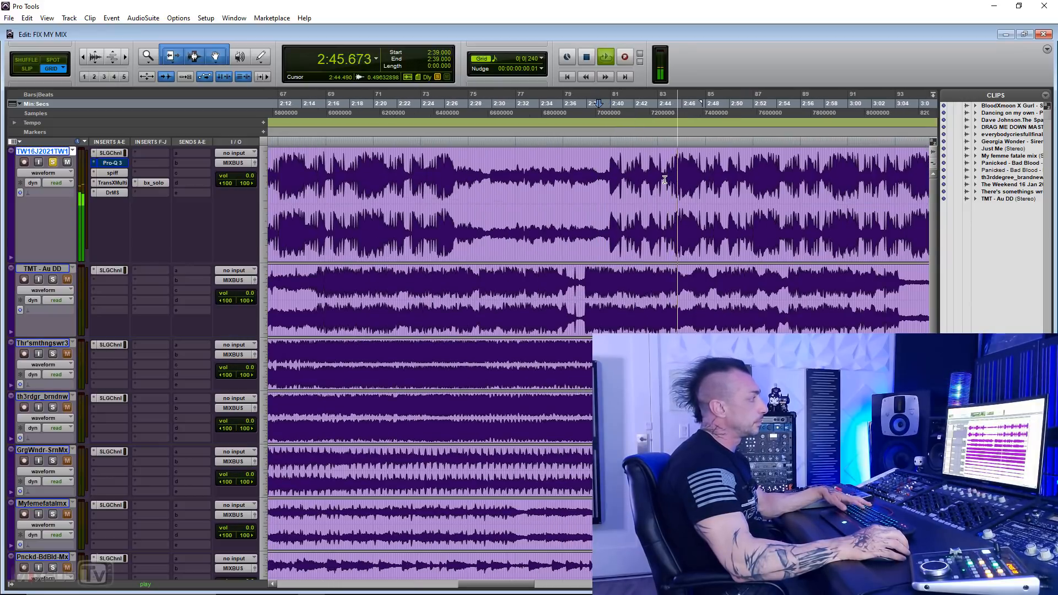
key("space")
Step: Select 2:42.875 to 2:48.250 on the first track and play it, toggling the side signal solo in bx_solo
left_click_drag(645, 176, 708, 173)
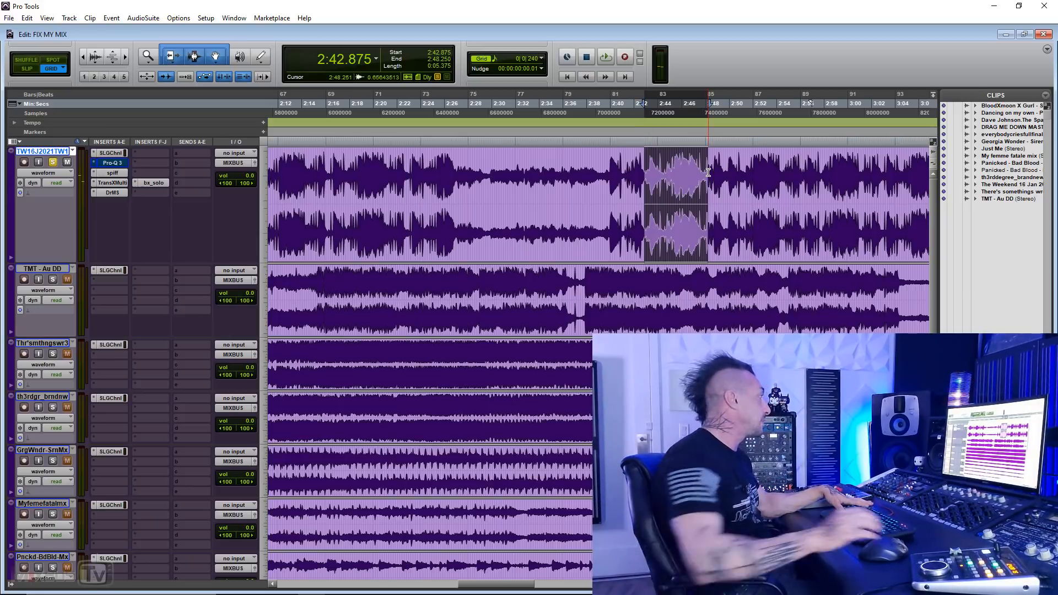
left_click(161, 182)
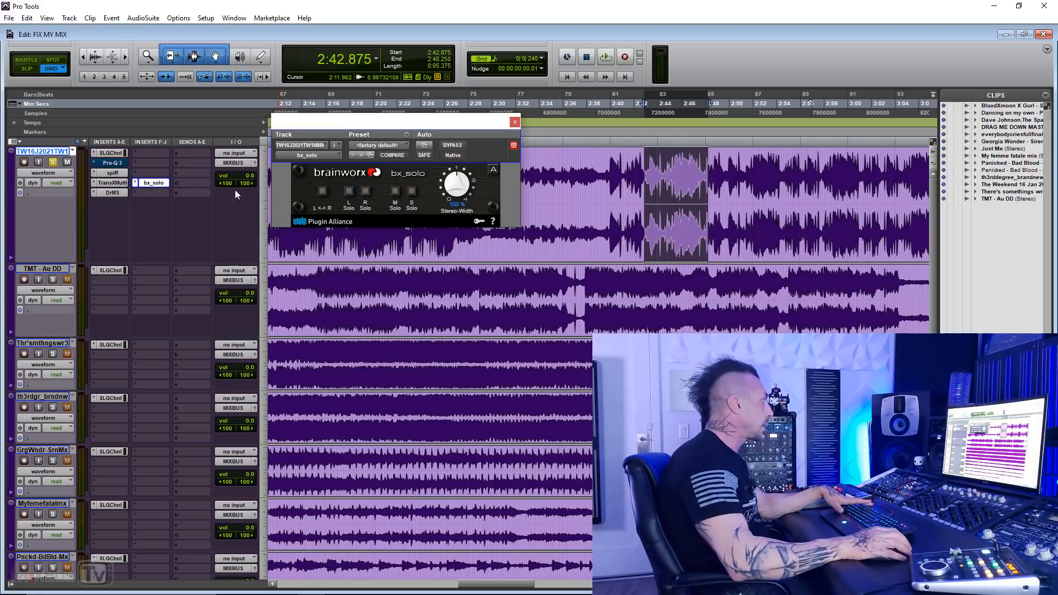
key("space")
left_click(412, 191)
left_click(411, 191)
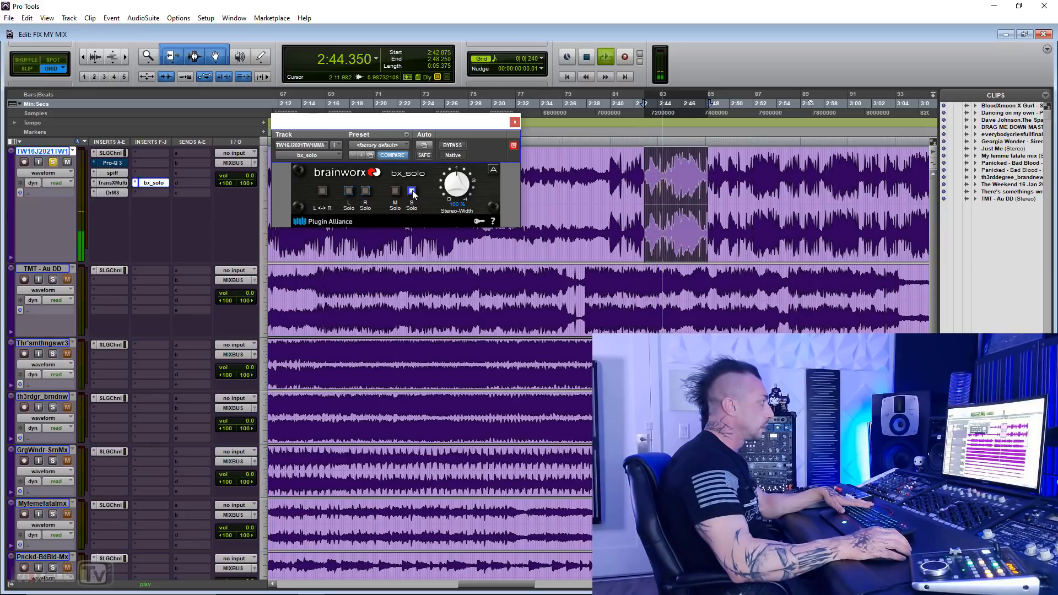
Step: Replay the selection with the mid signal soloed in bx_solo, switch the solo off, and close the plug-in window
key("space")
key("space")
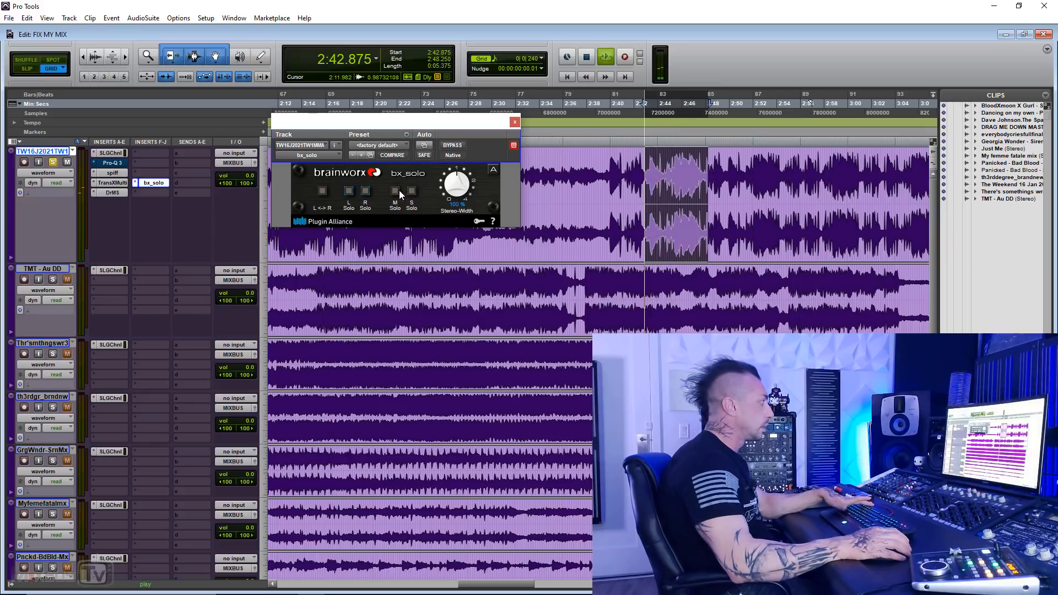
left_click(396, 192)
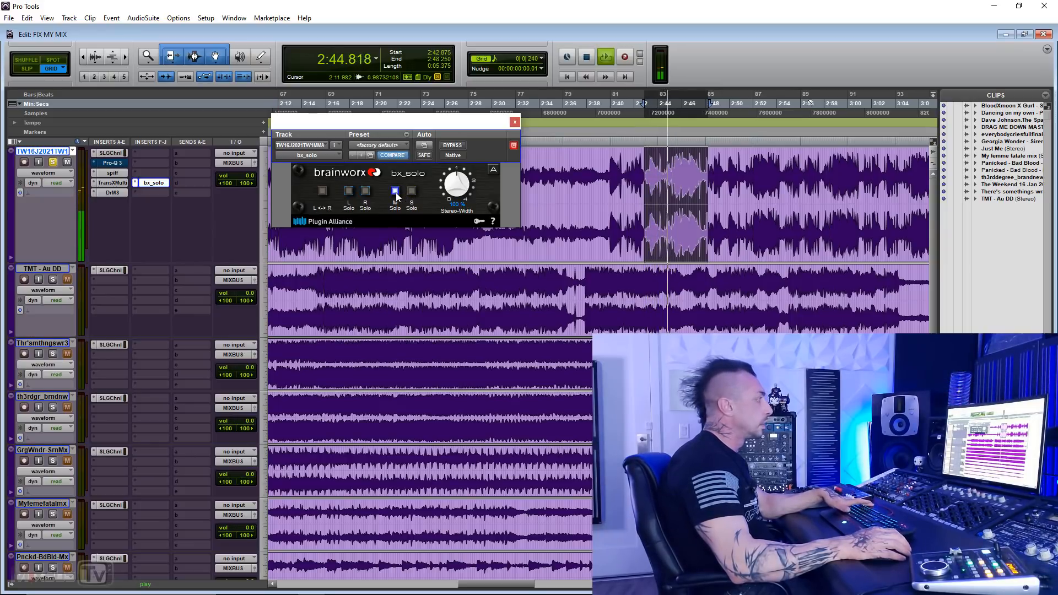
key("space")
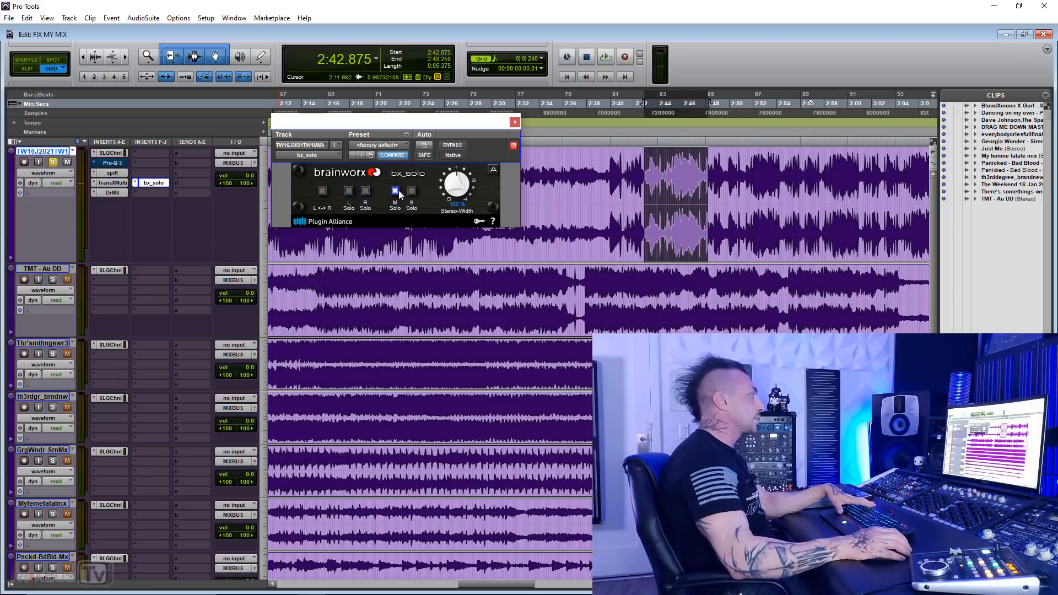
left_click(397, 192)
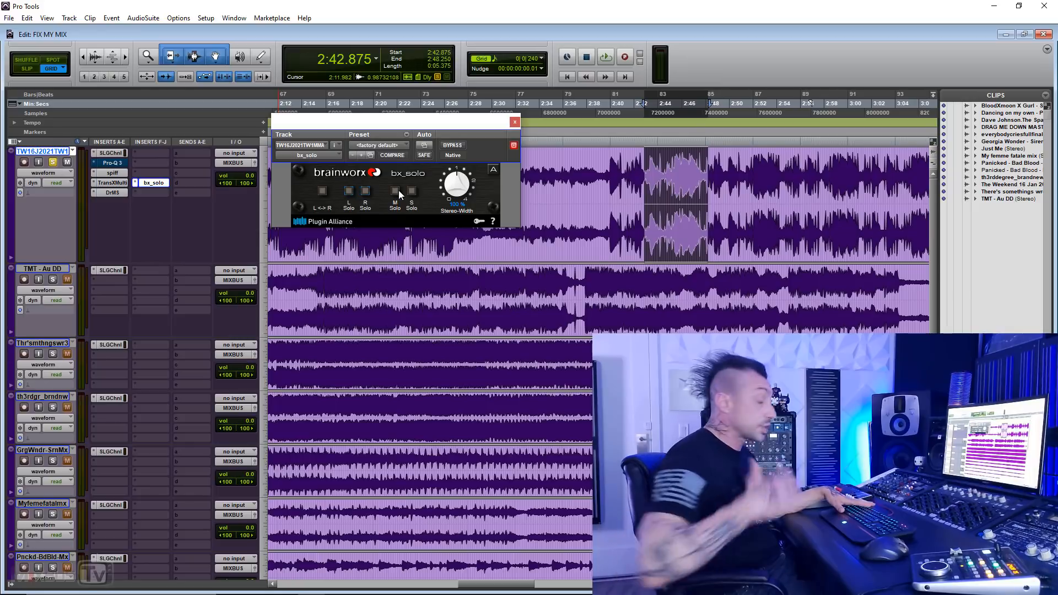
left_click(513, 124)
Step: Replay the selected passage from 2:42.875 several times with both mid and side audible, and stop playback
key("space")
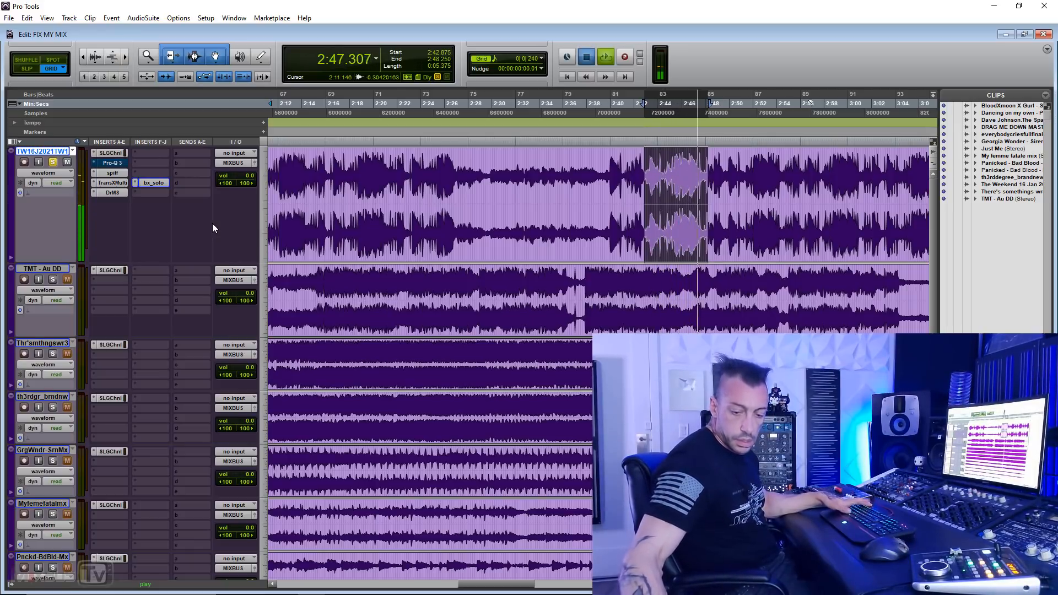
key("space")
key("space")
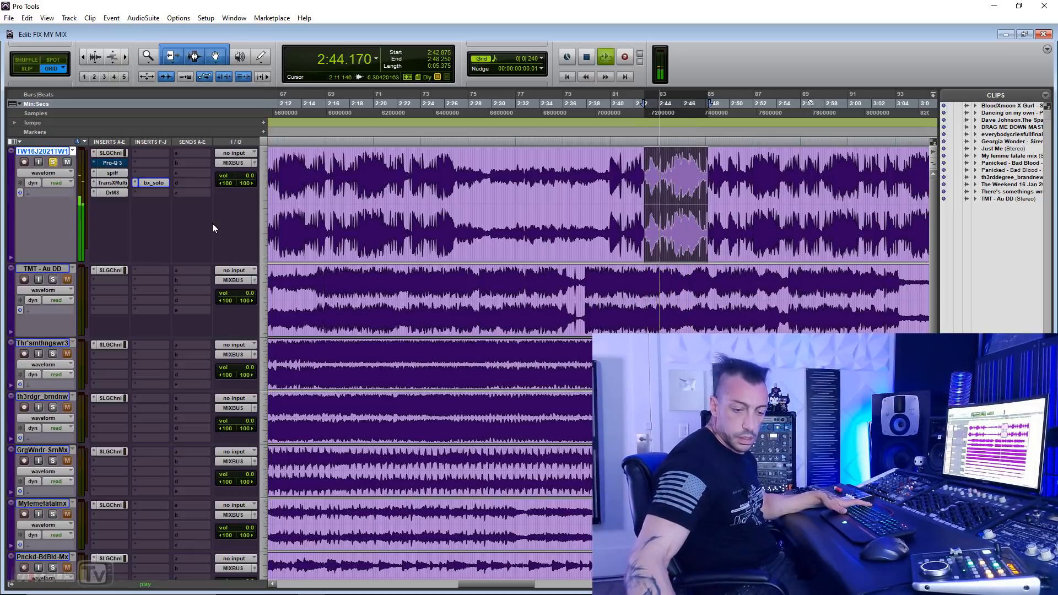
key("space")
key("space")
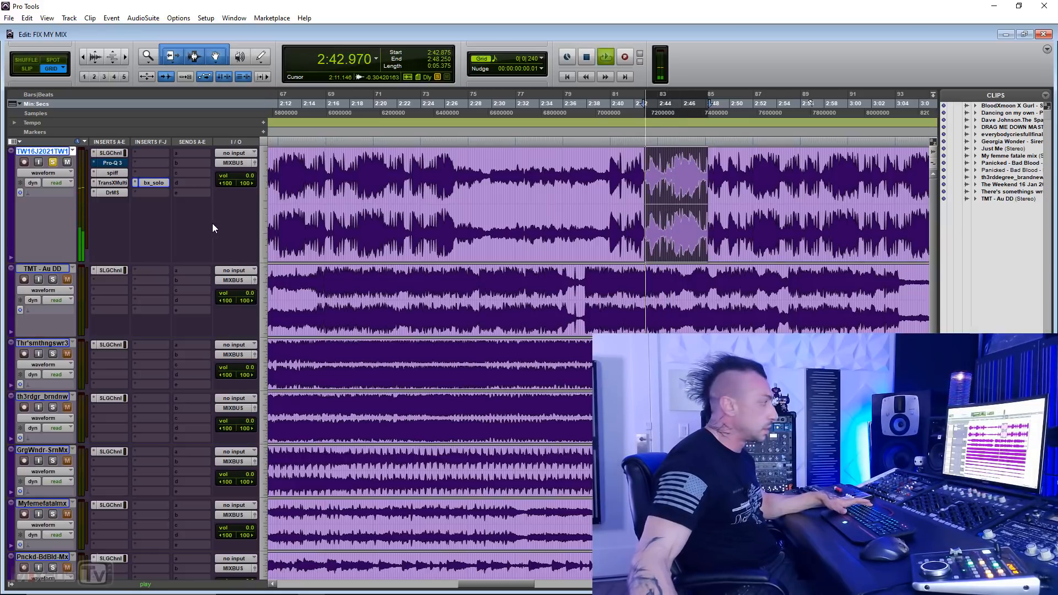
key("space")
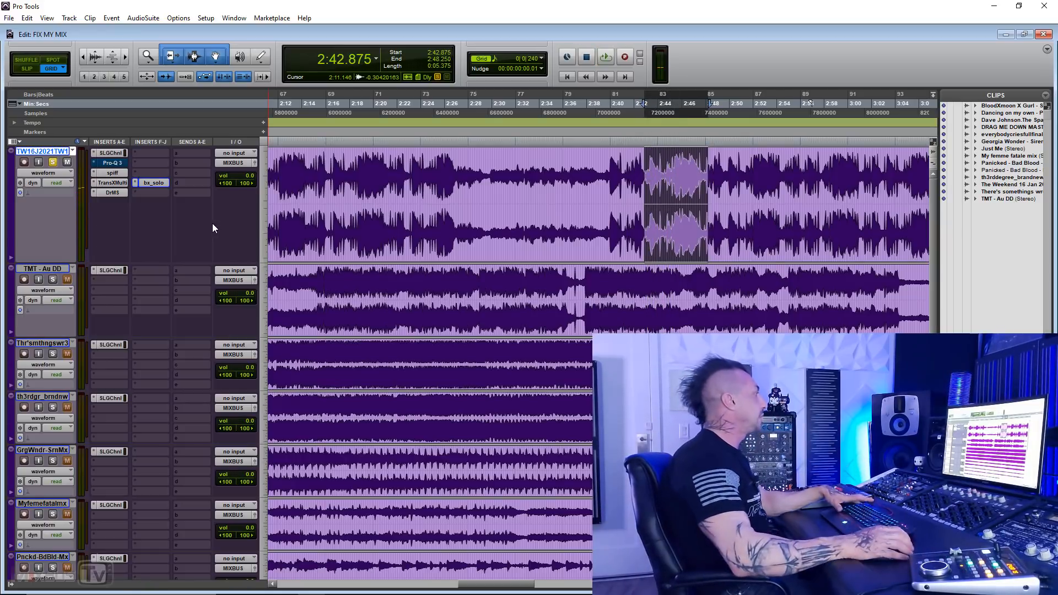
Step: Select 2:41.625 to 2:48.125 on the first track, reselect 2:41.375 to 2:47.875, and play that passage
key("t")
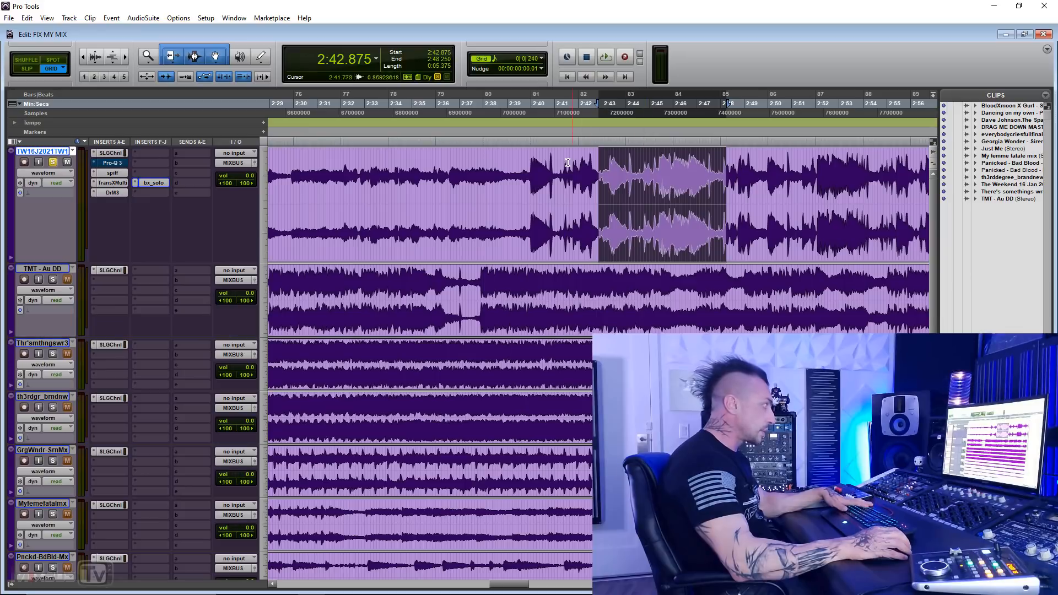
left_click_drag(570, 169, 724, 169)
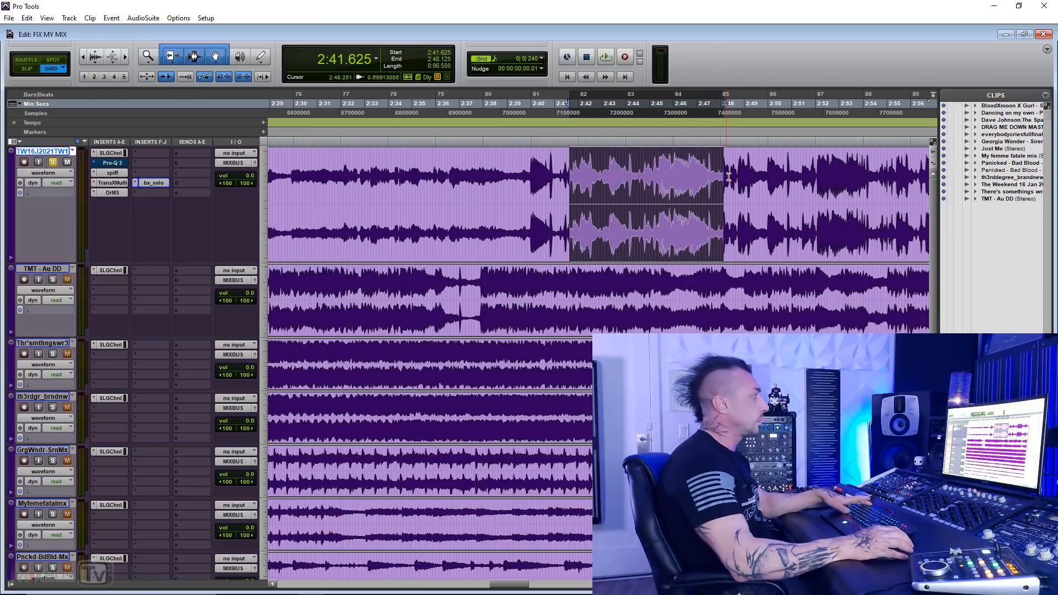
key("space")
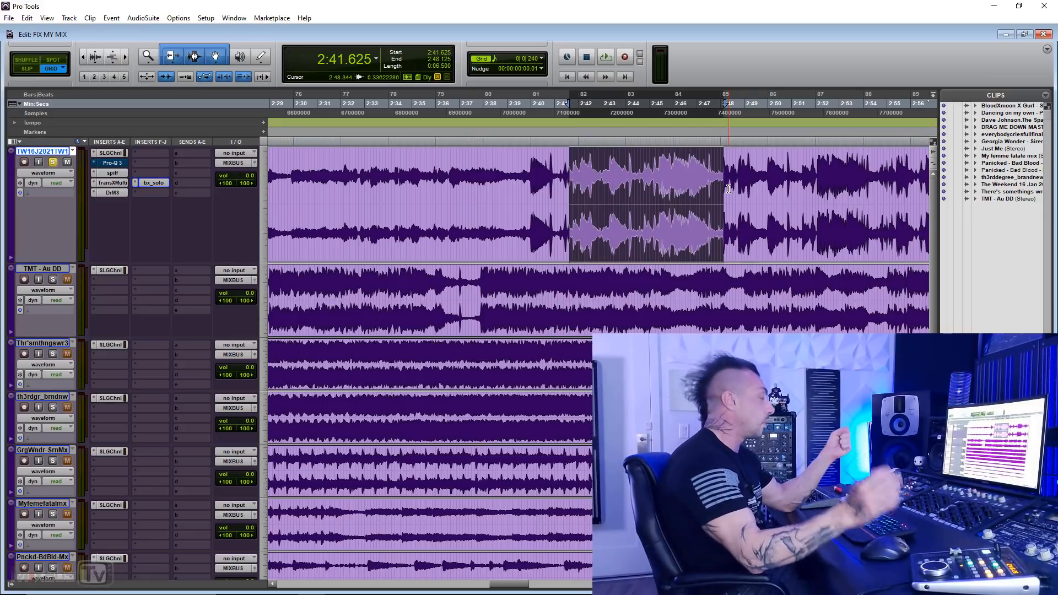
left_click_drag(564, 176, 717, 170)
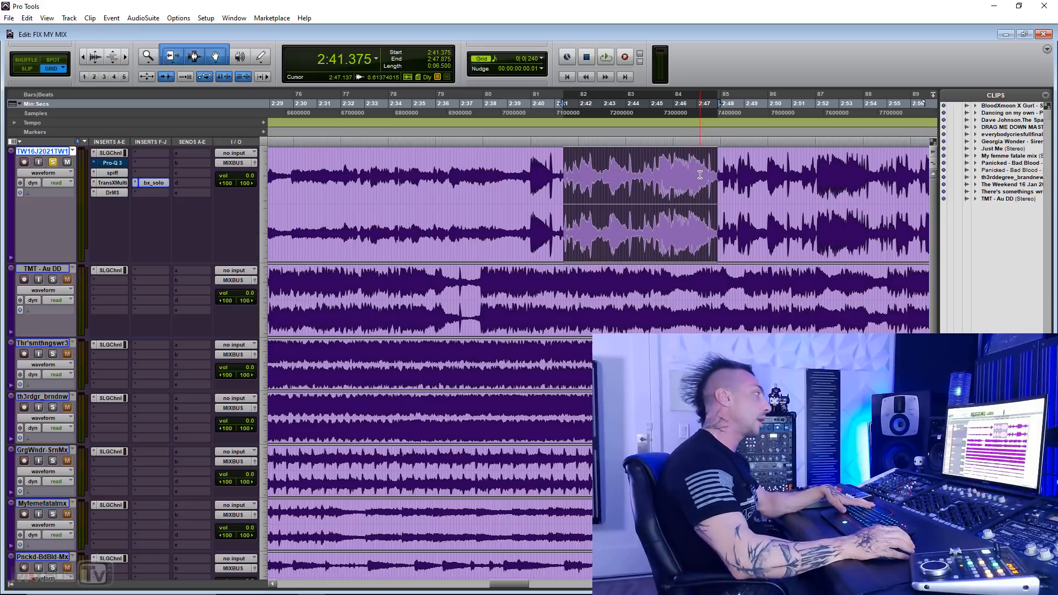
key("space")
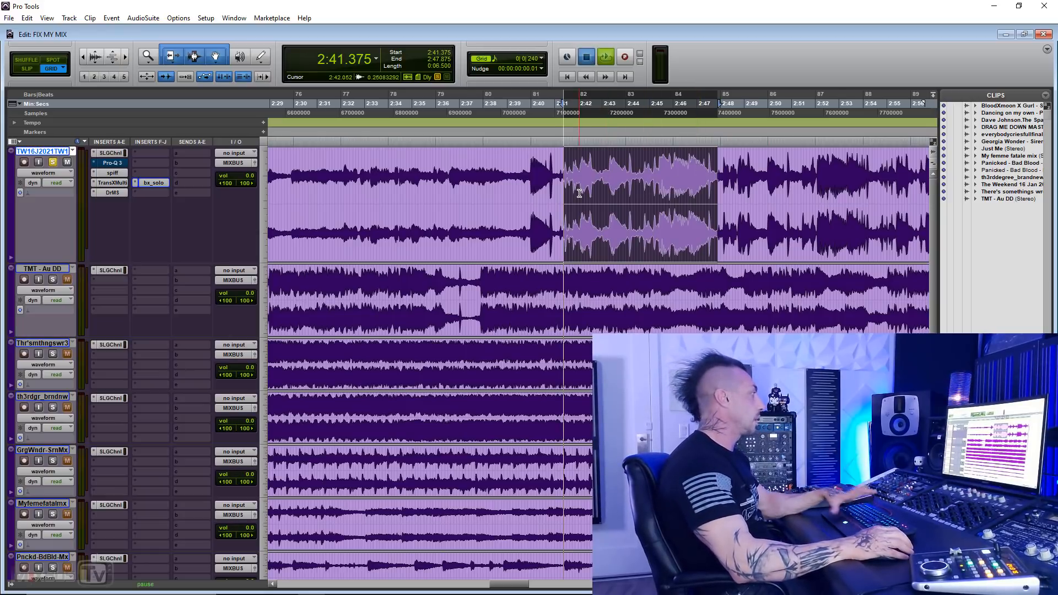
Step: Set the playback start to 2:47.000, inspect the first track's waveform up close while it plays, and stop
left_click(697, 165)
key("t")
key("t")
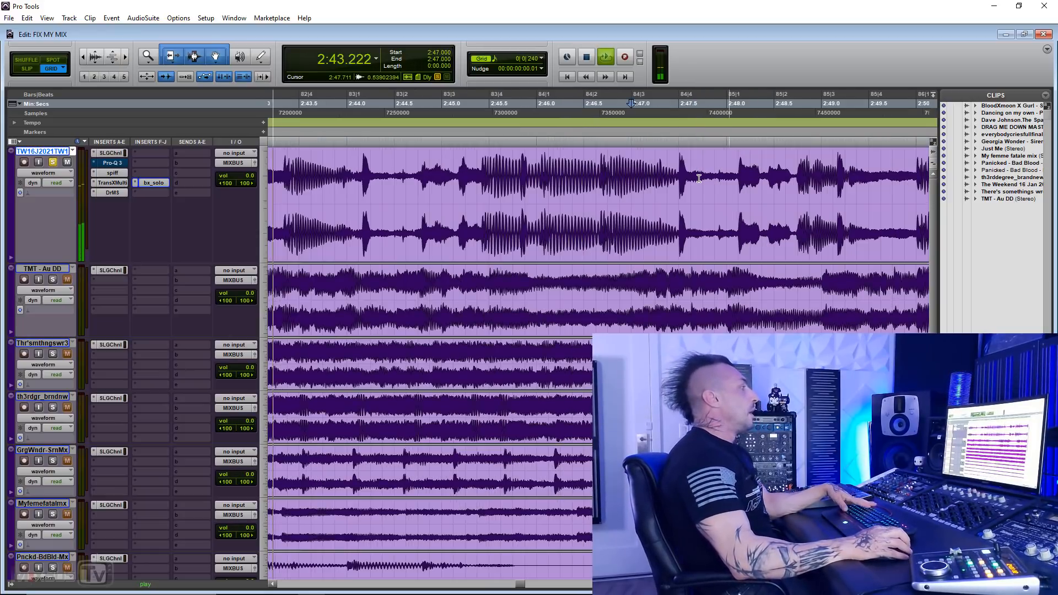
key("F9")
key("r")
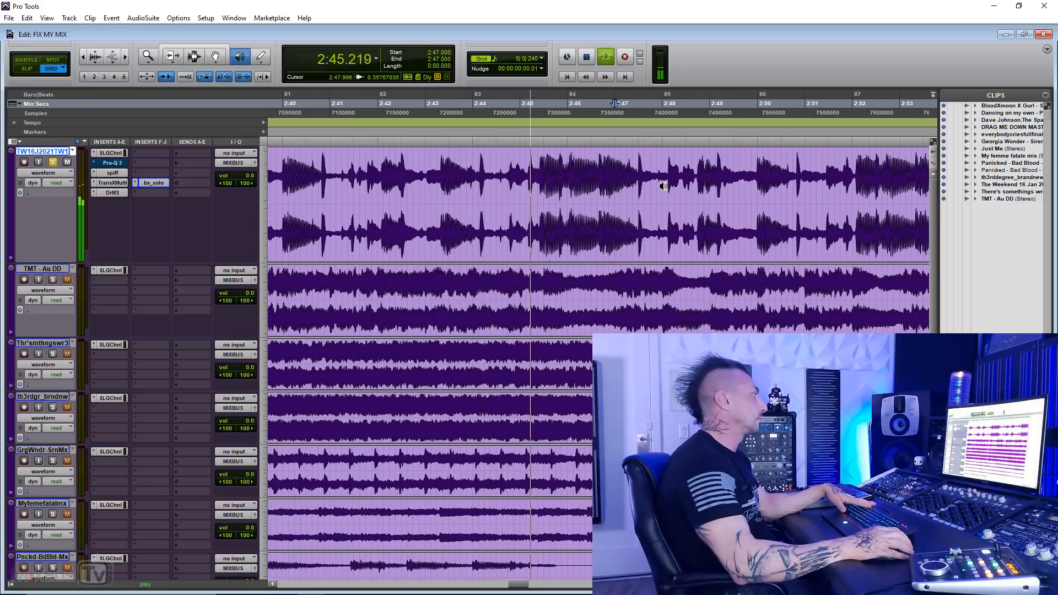
scroll(661, 189, "right", 1)
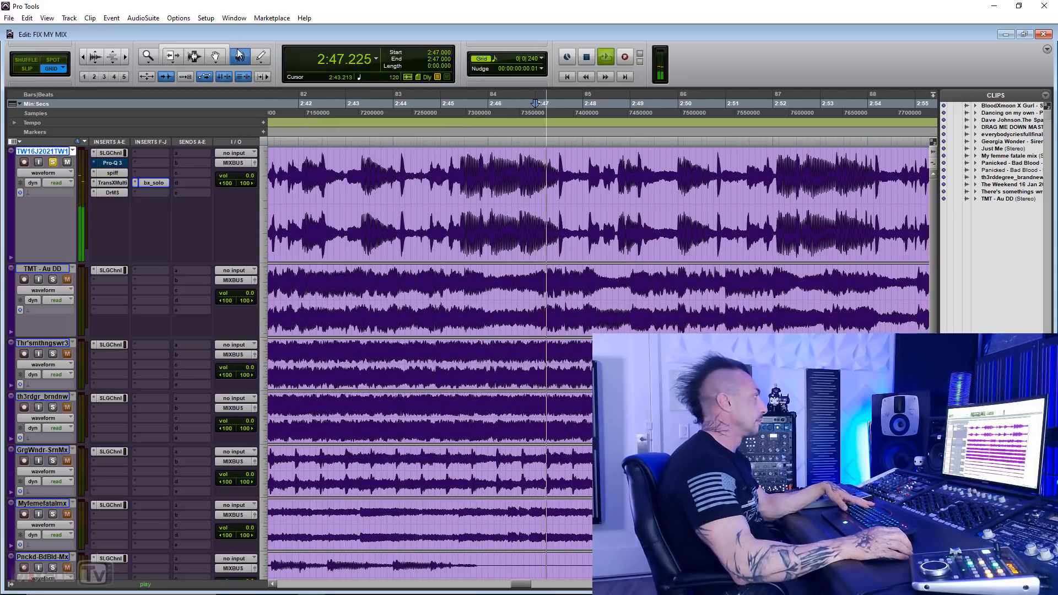
key("F6+F7")
key("space")
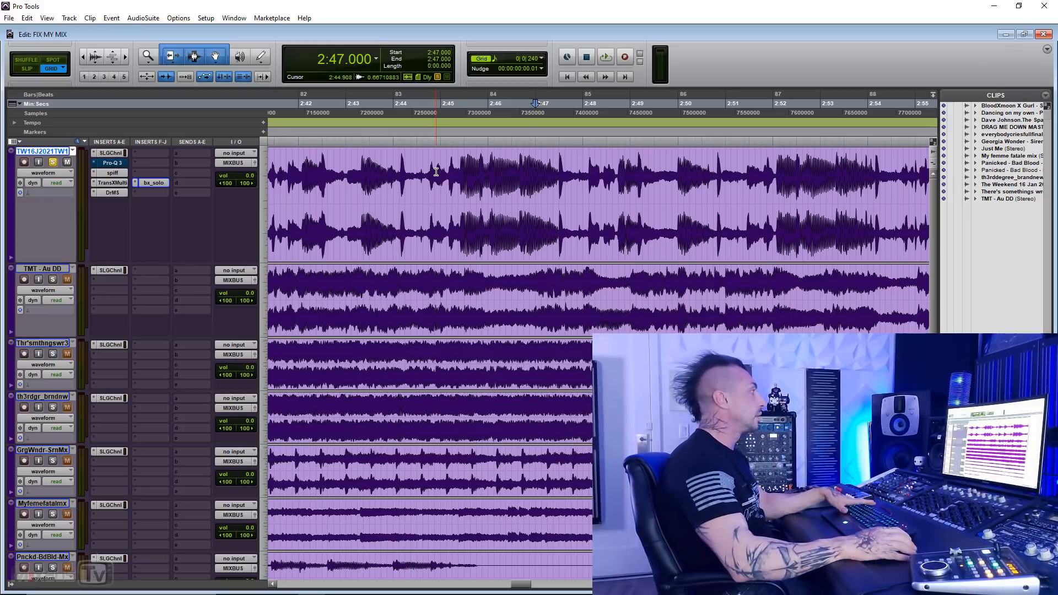
Step: Play the first track from 2:44.625, view the waveform across the following section, and stop playback
left_click(423, 165)
key("space")
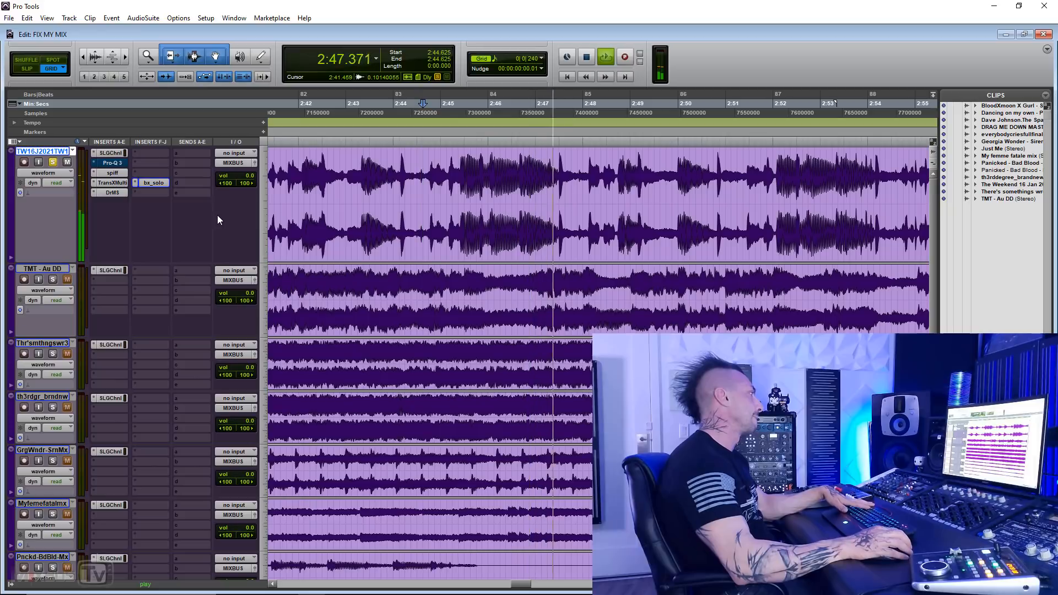
key("ctrl+bracketleft")
key("ctrl+bracketleft")
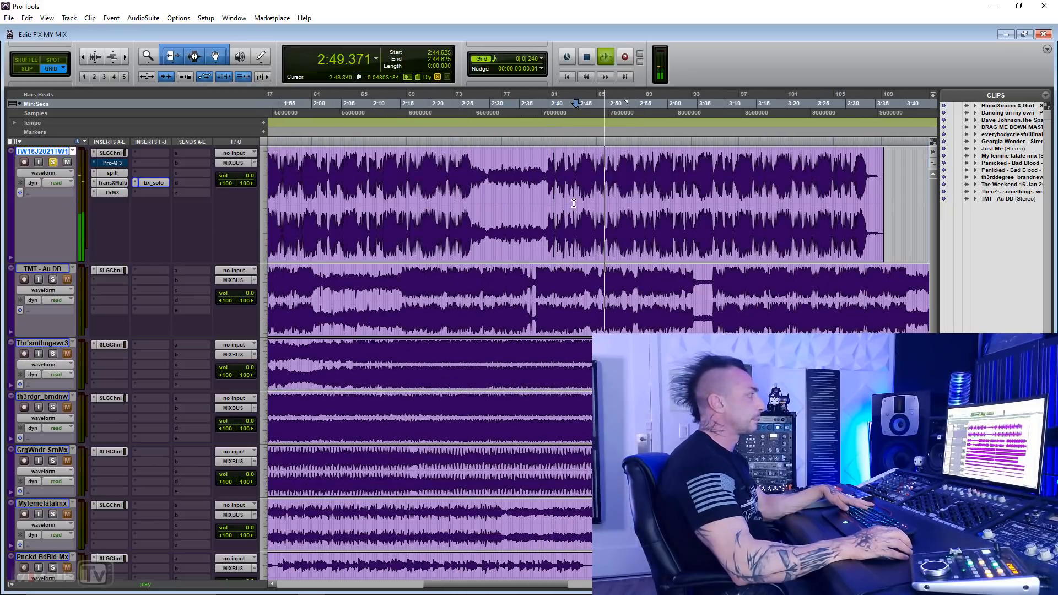
key("ctrl+bracketright")
scroll(259, 223, "right", 2)
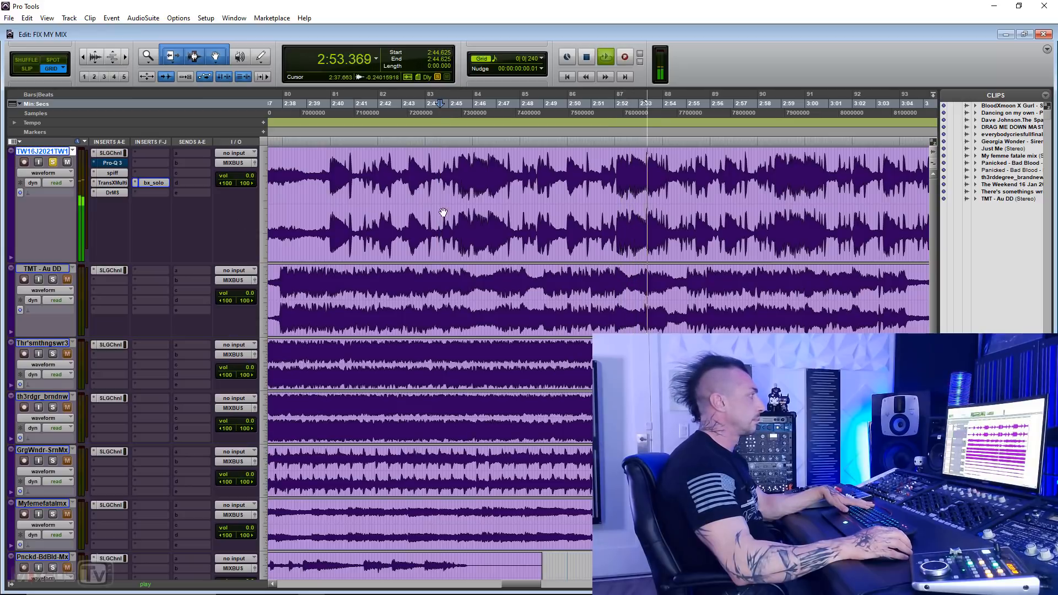
key("space")
Step: Set the playback start to 2:51.250 and then 3:12.250, listen to the late section of the first track, and stop
left_click(596, 168)
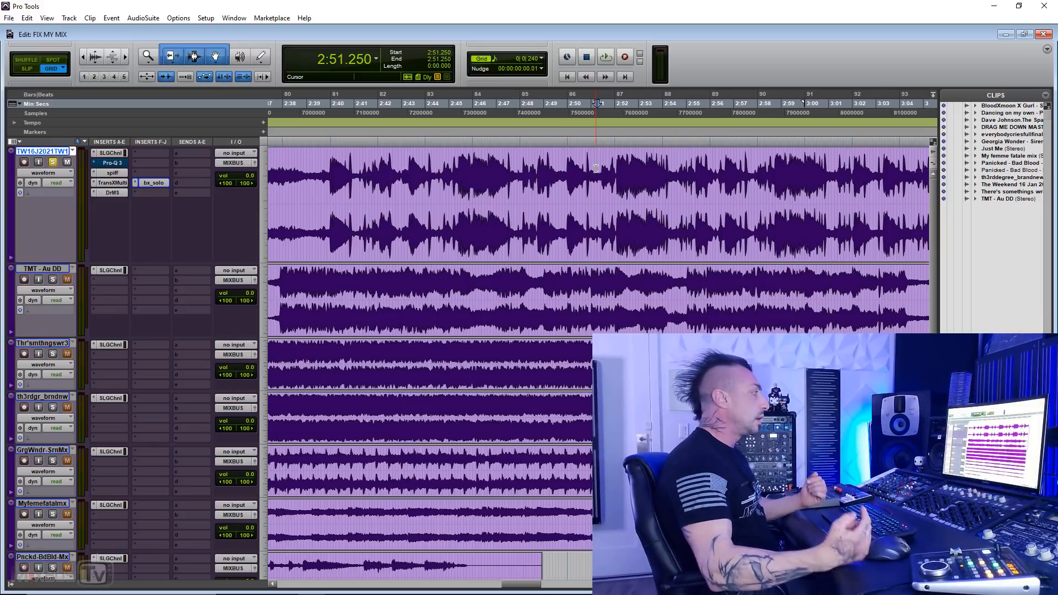
key("space")
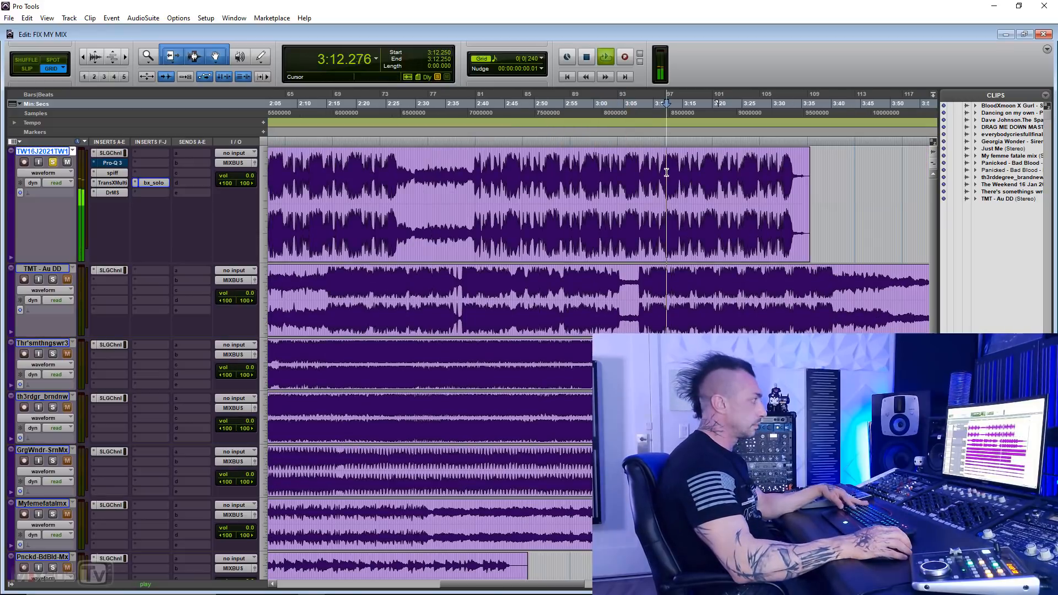
key("t")
key("t")
key("t")
key("r")
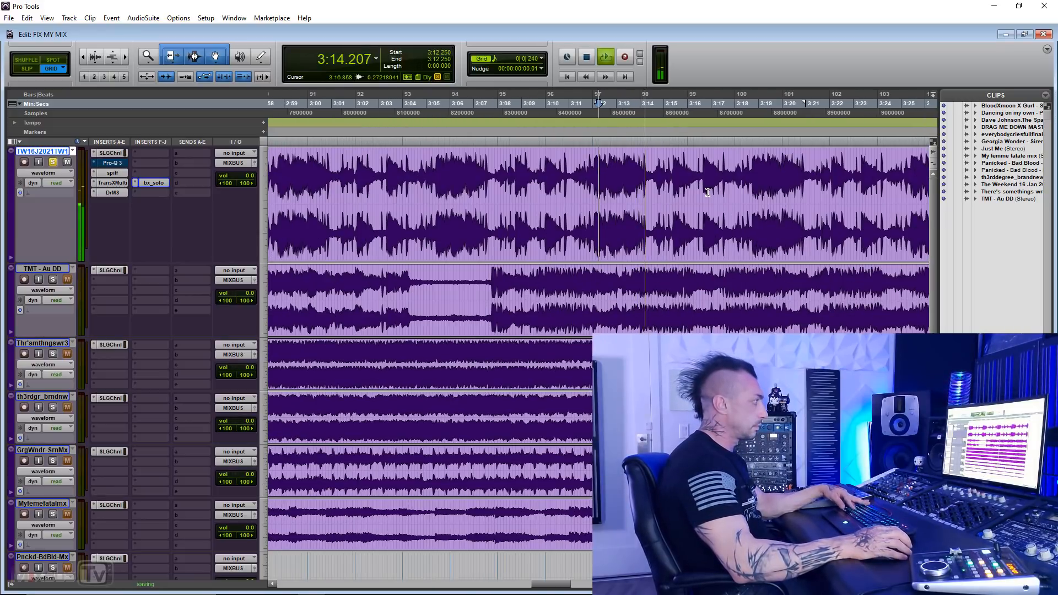
key("r")
key("r")
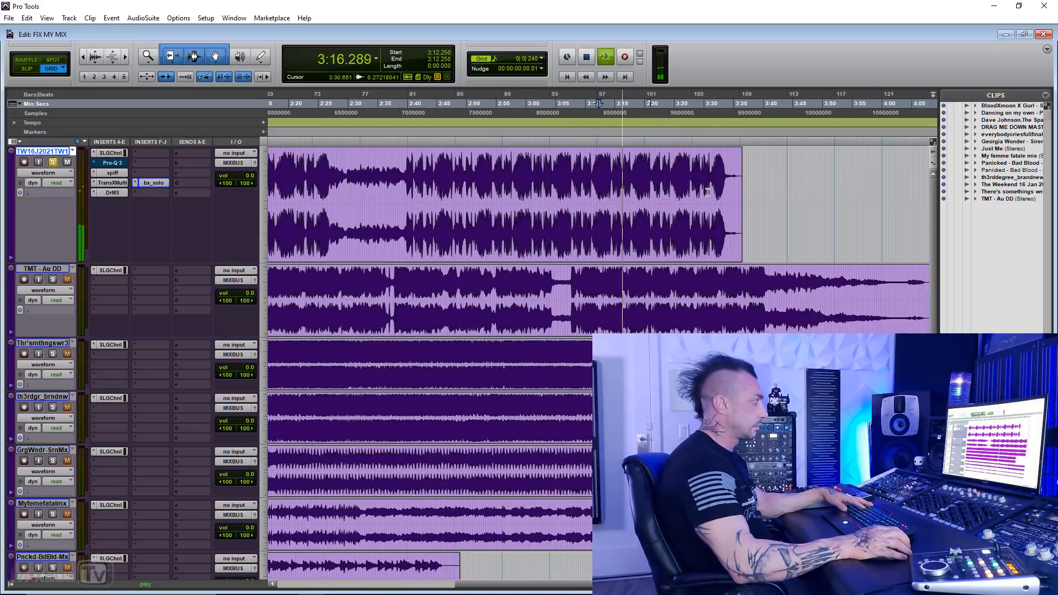
key("t")
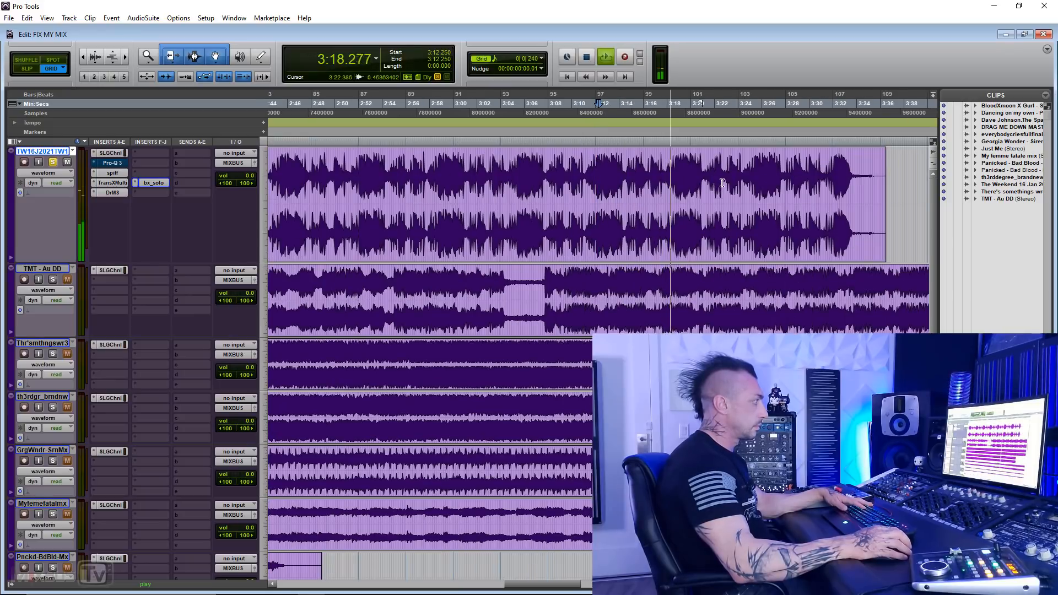
key("space")
Step: Play the first track's final section from 3:24.750 and move the playback start to 3:33.625 near its ending
left_click(746, 180)
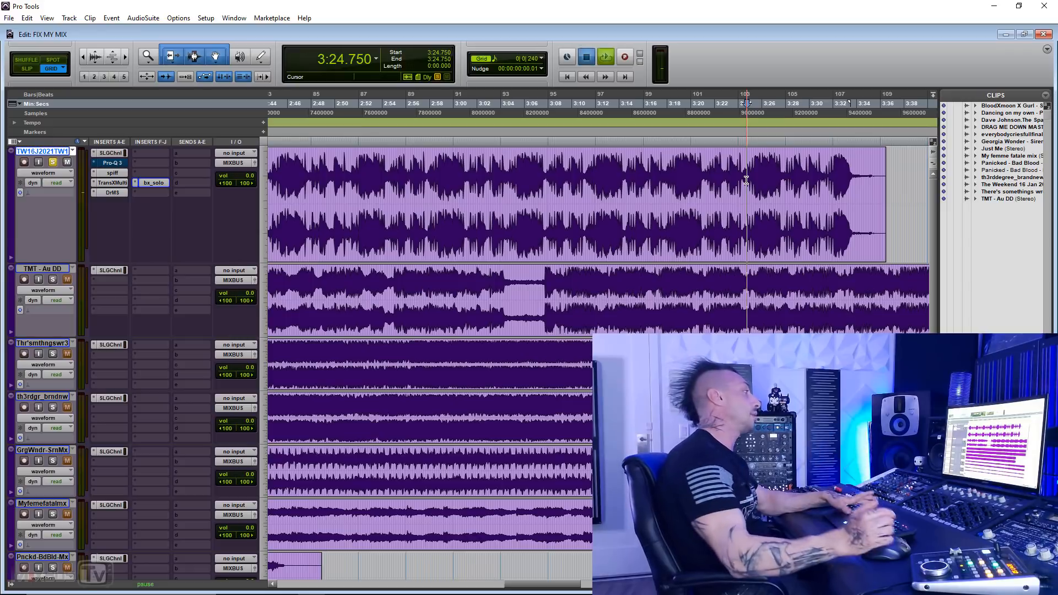
key("space")
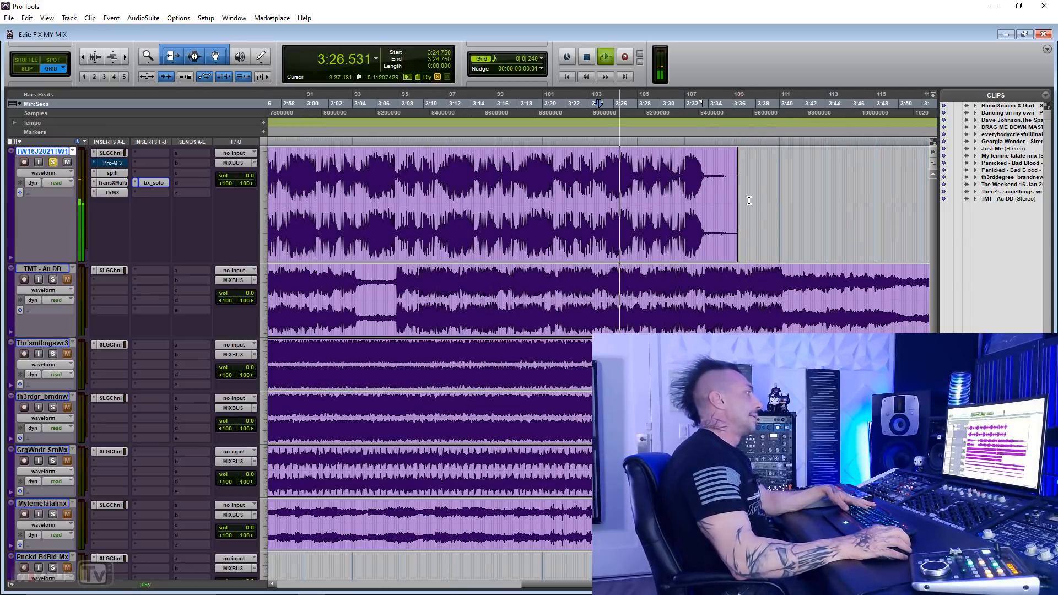
left_click(703, 187)
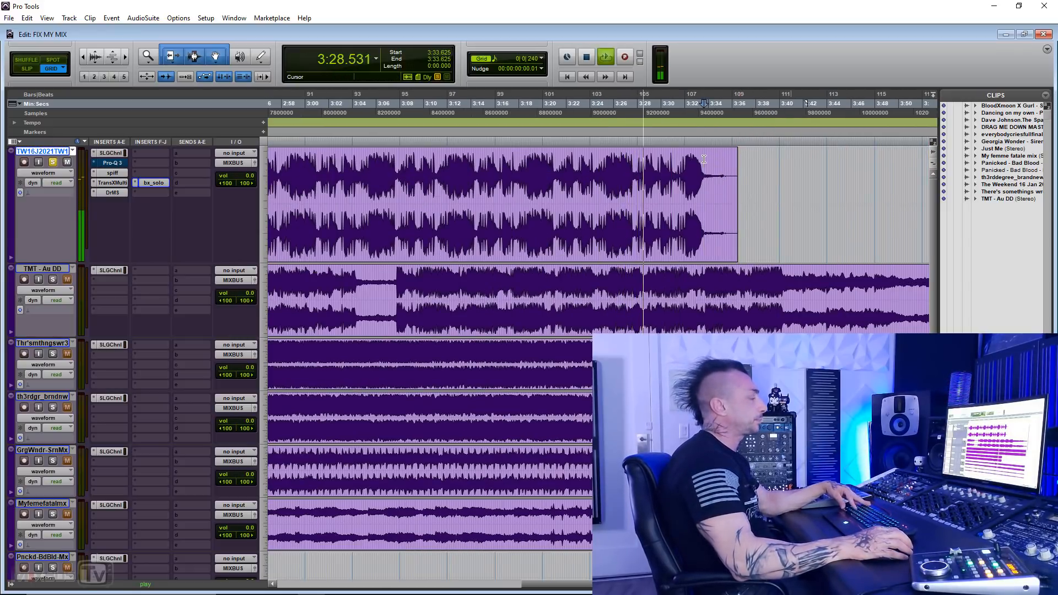
key("t")
key("t")
key("r")
key("r")
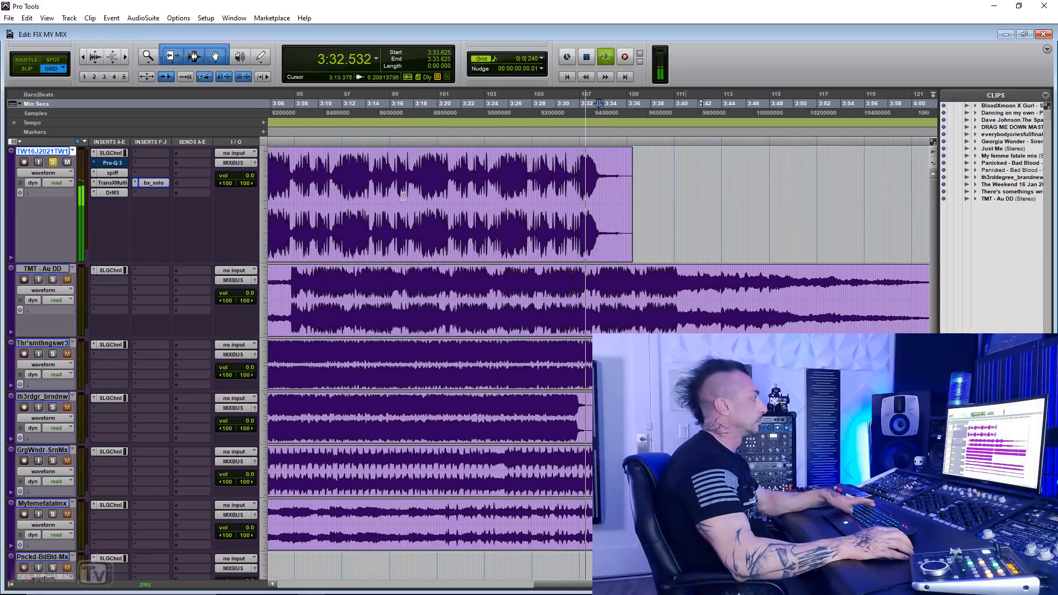
Step: Stop playback, select 3:10.000 to 3:34.125 on the first track, and bypass its DrMS insert
key("space")
left_click_drag(318, 179, 605, 171)
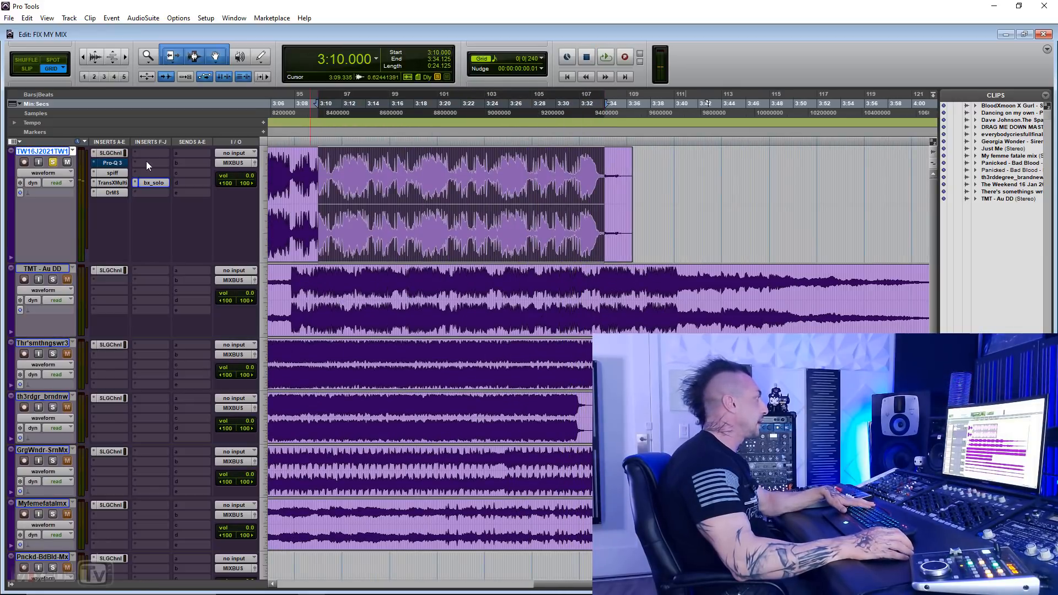
left_click(116, 187)
Step: Insert the multichannel Leapwing Audio StageOne (stereo) plug-in in the first track's insert slot G and play the selection
mouse_move(224, 204)
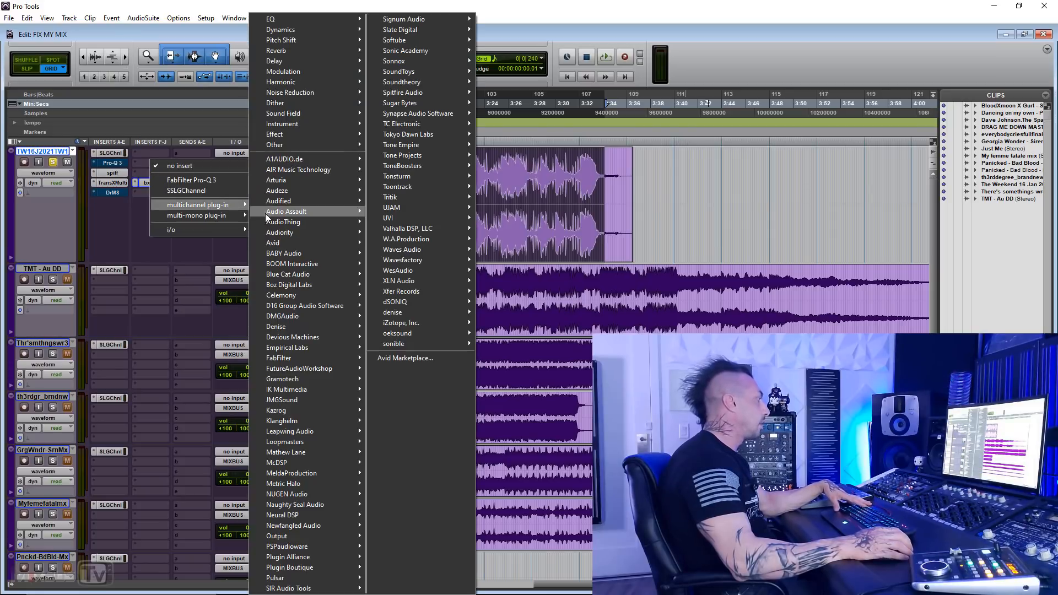
mouse_move(353, 452)
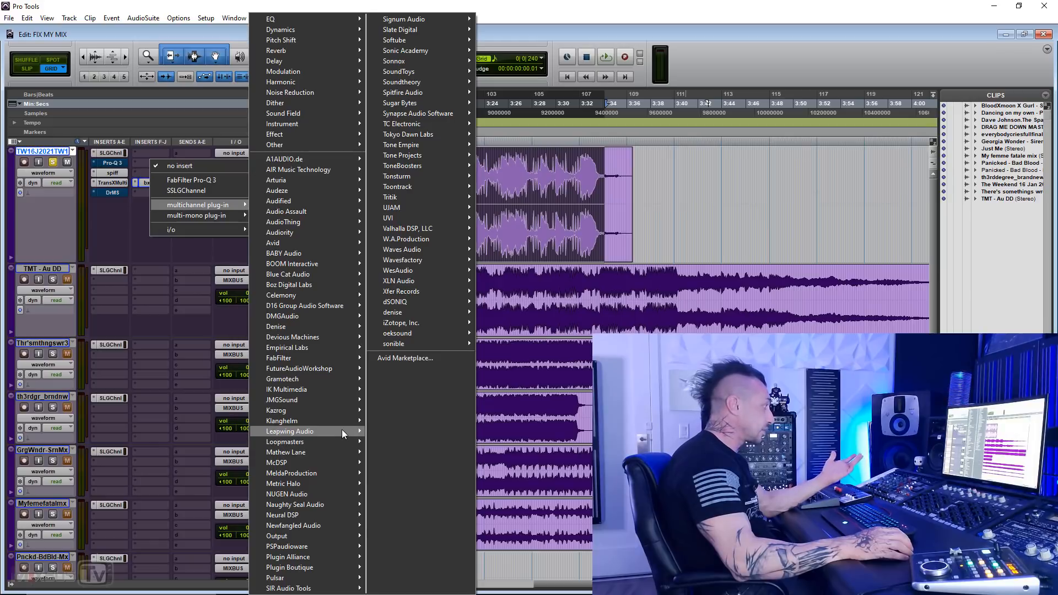
mouse_move(342, 428)
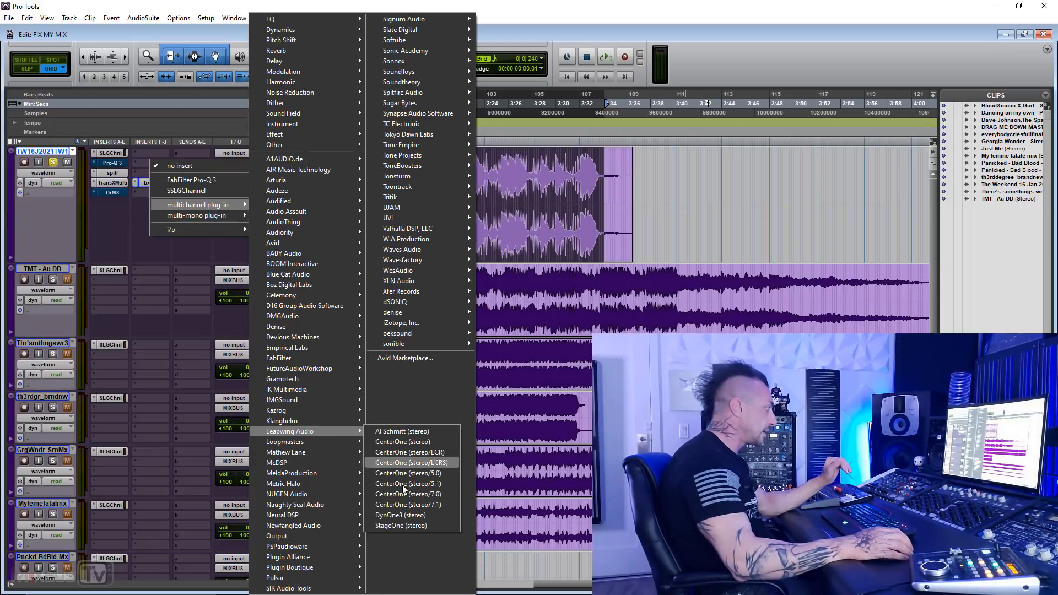
left_click(401, 525)
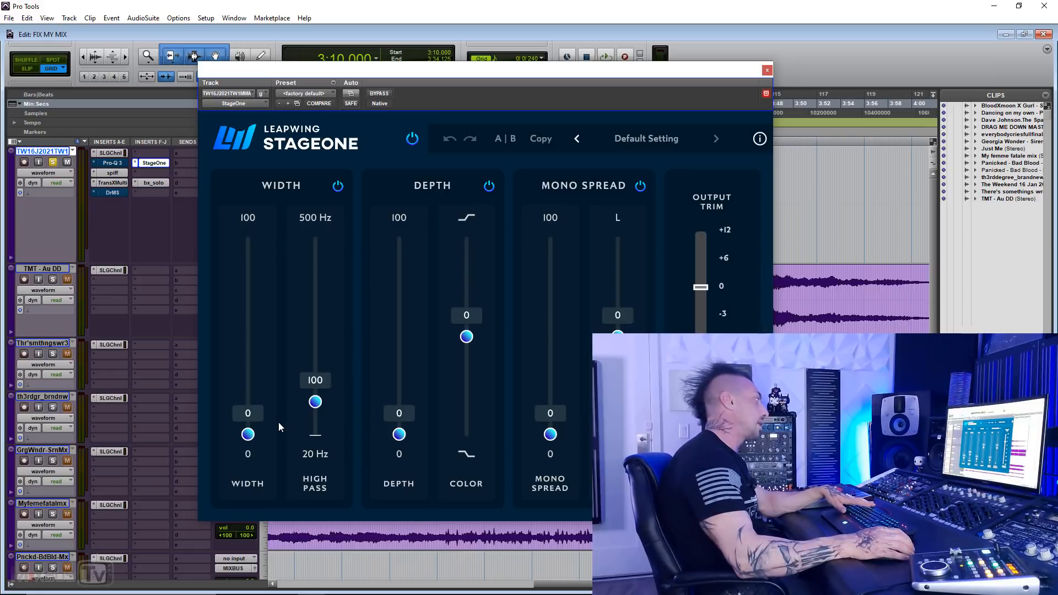
key("space")
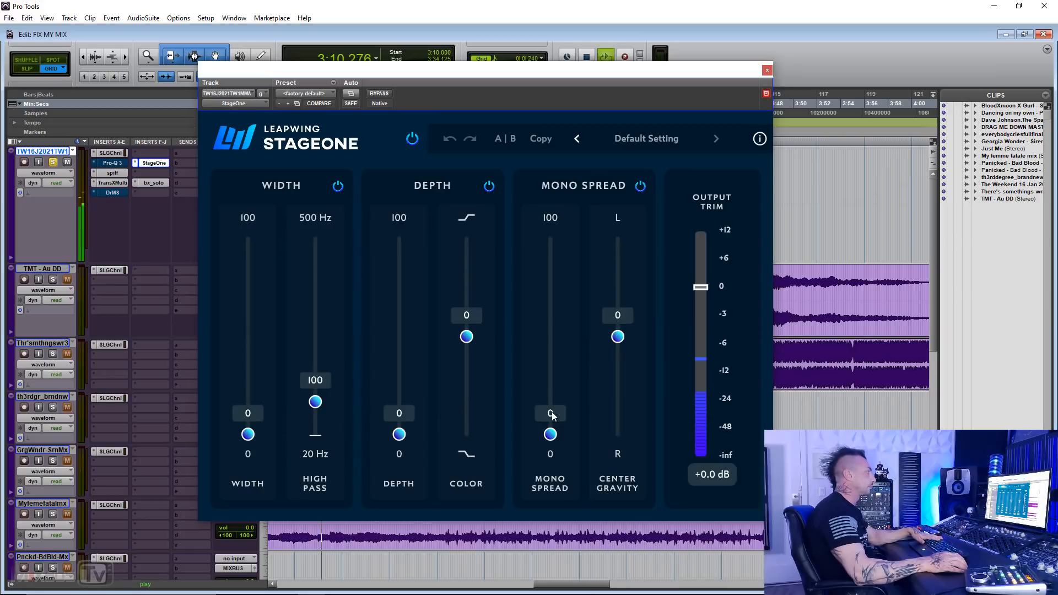
Step: Audition StageOne with mono spread at 19 and width at 75, raise mono spread to 77, and reset both to 0
left_click_drag(552, 416, 549, 395)
left_click_drag(249, 435, 251, 288)
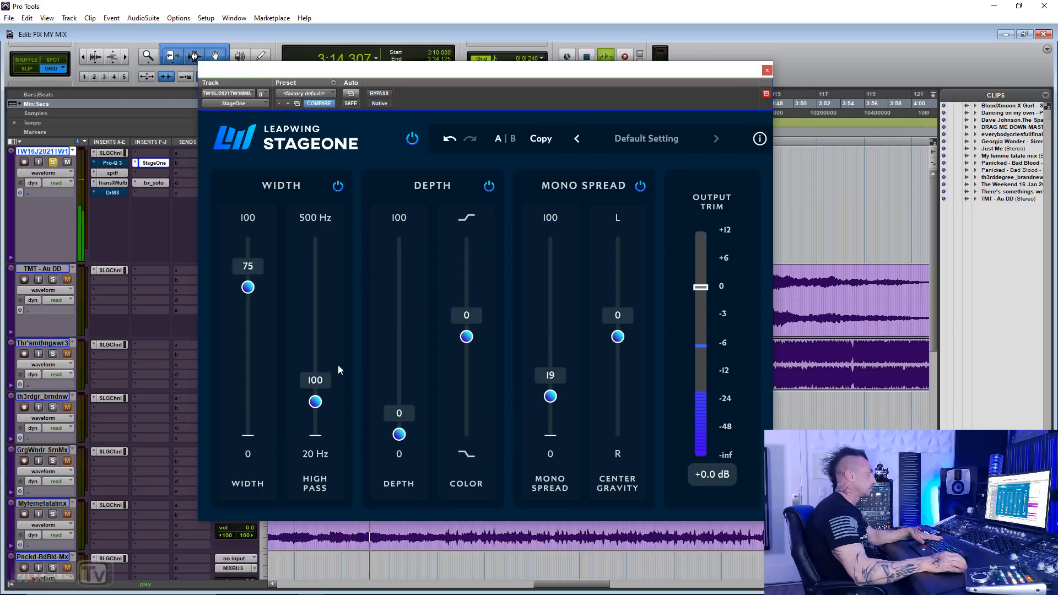
left_click_drag(550, 396, 550, 284)
left_click_drag(248, 287, 420, 472)
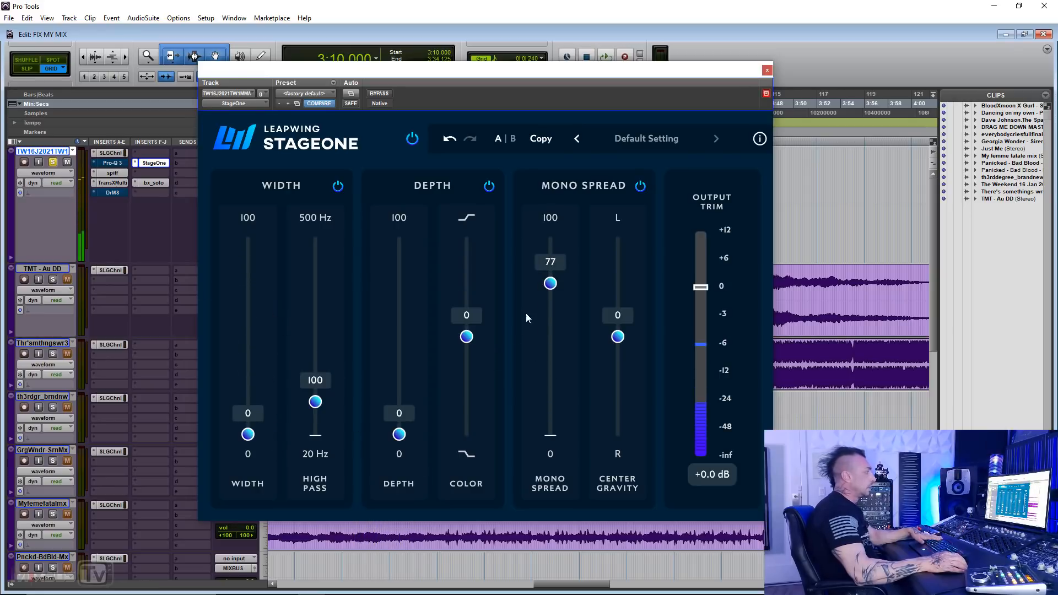
left_click_drag(550, 283, 550, 435)
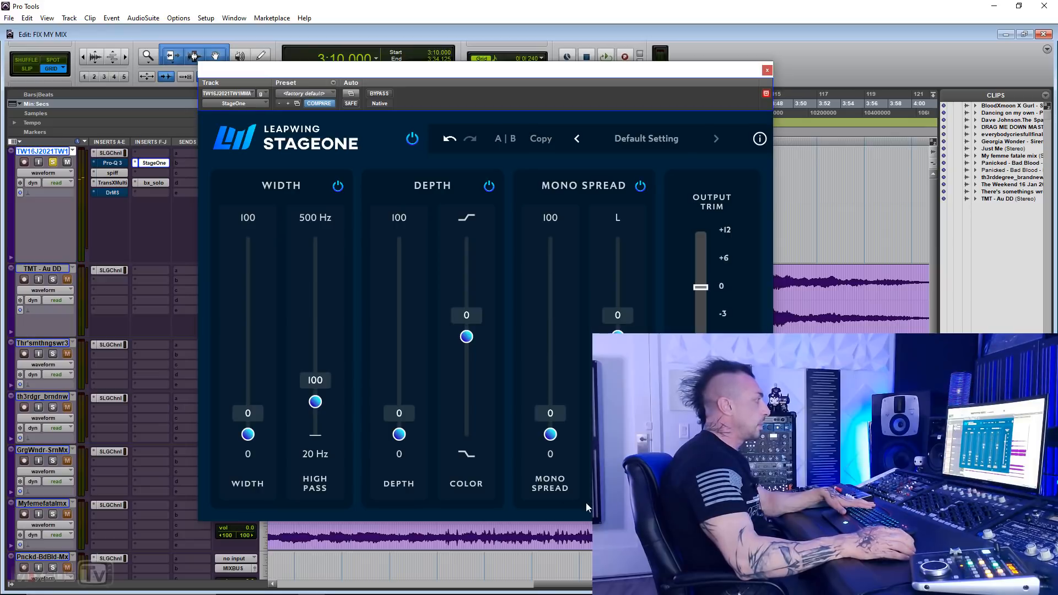
Step: Close the StageOne window and remove the plug-in from the first track's inserts
left_click(767, 71)
left_click(135, 168)
left_click(223, 231)
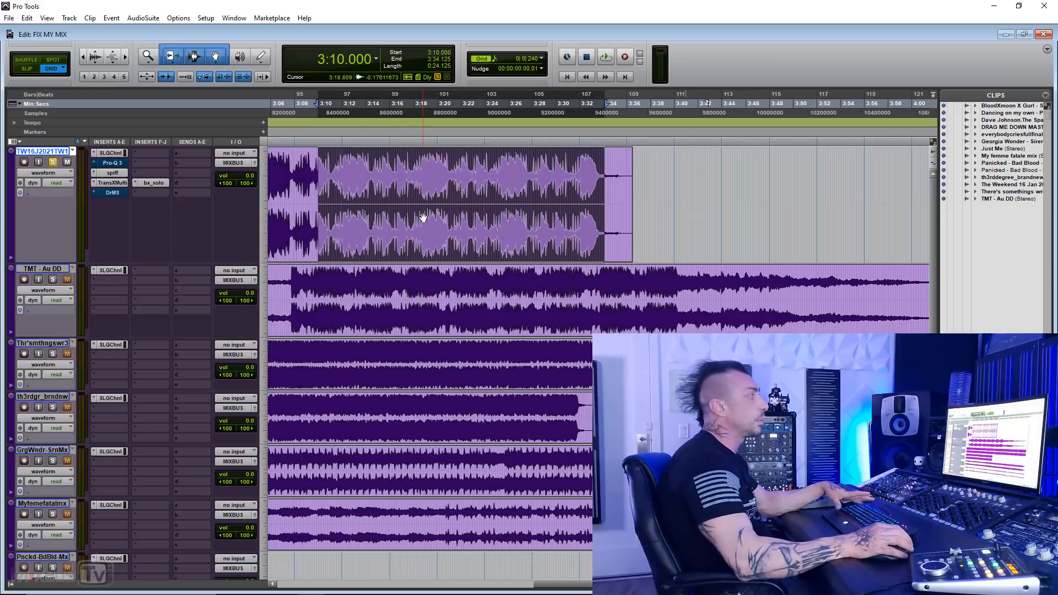
Step: Set the playback start on the first track to 2:45.000, 1:40.250 and finally 0:40.000
key("r")
key("r")
left_click(454, 167)
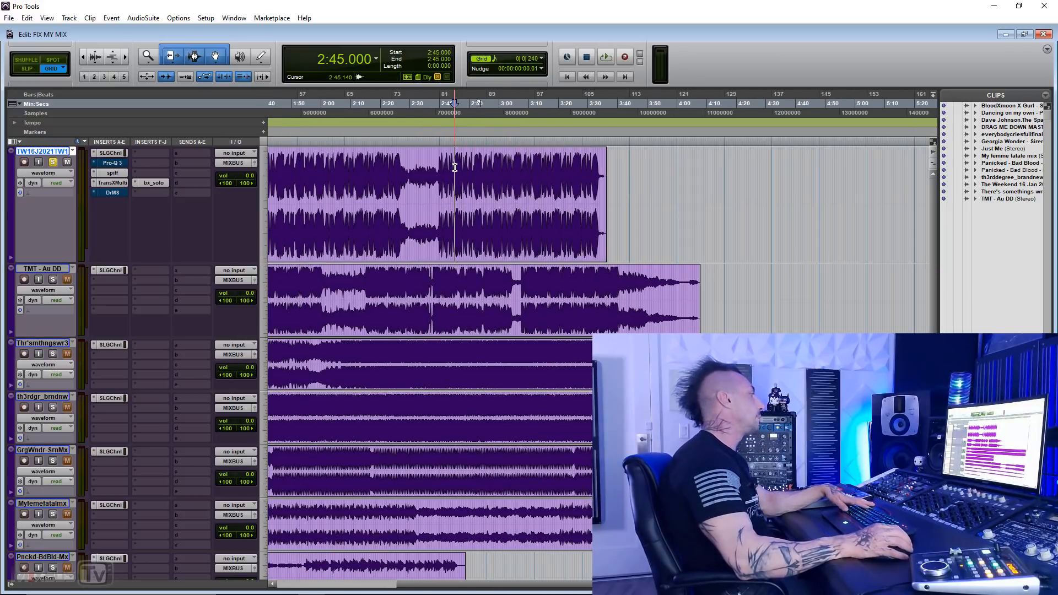
key("r")
left_click(422, 170)
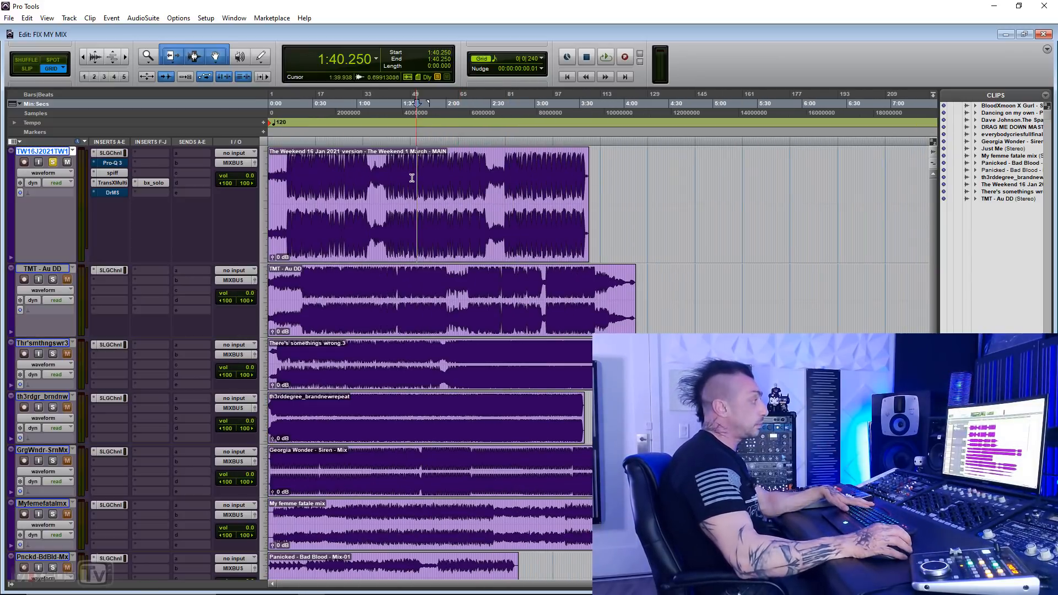
key("t")
key("r")
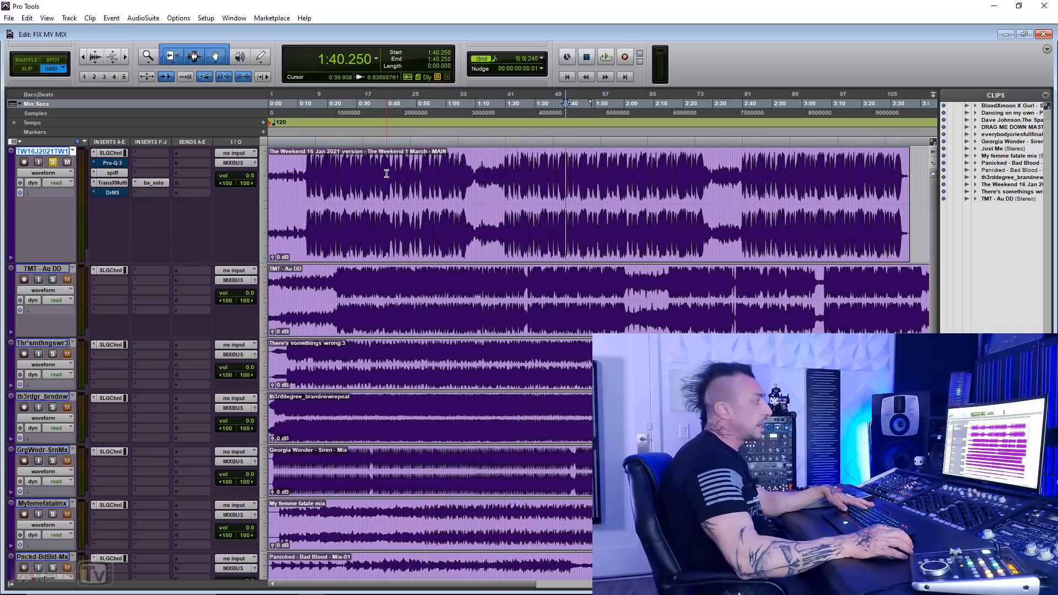
left_click(405, 173)
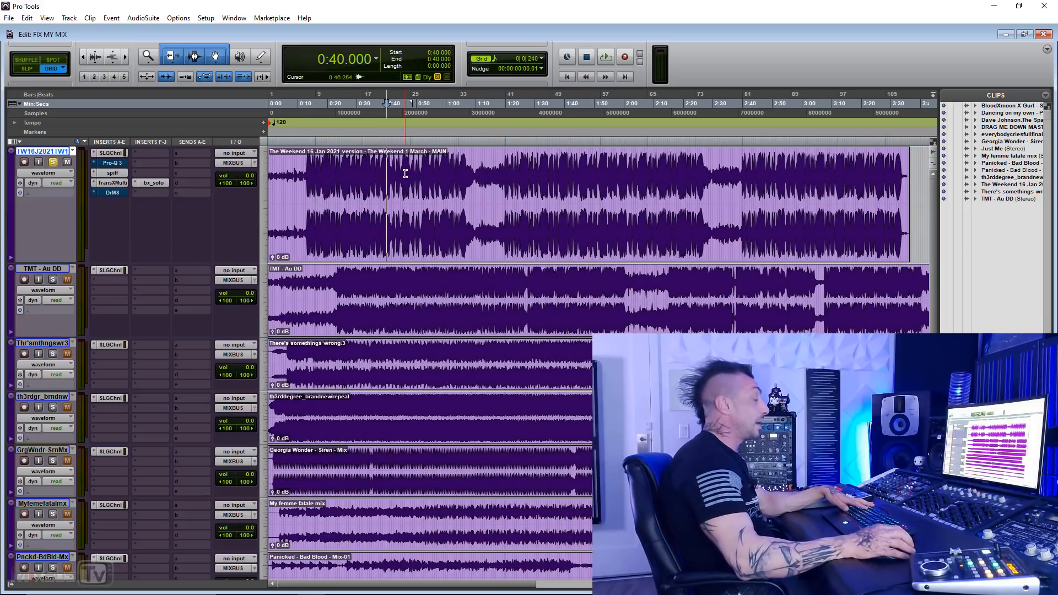
key("r")
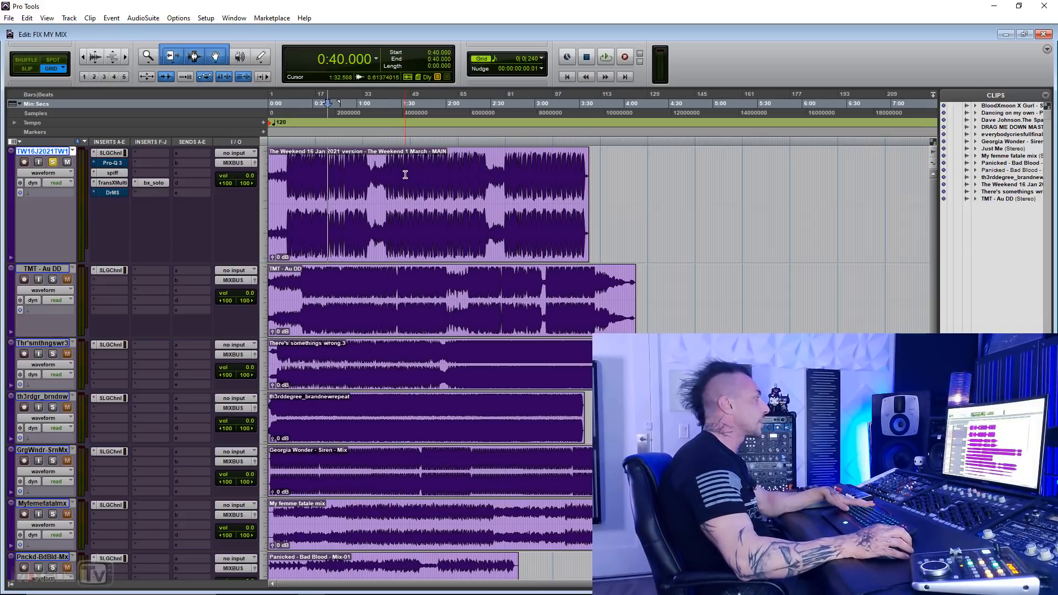